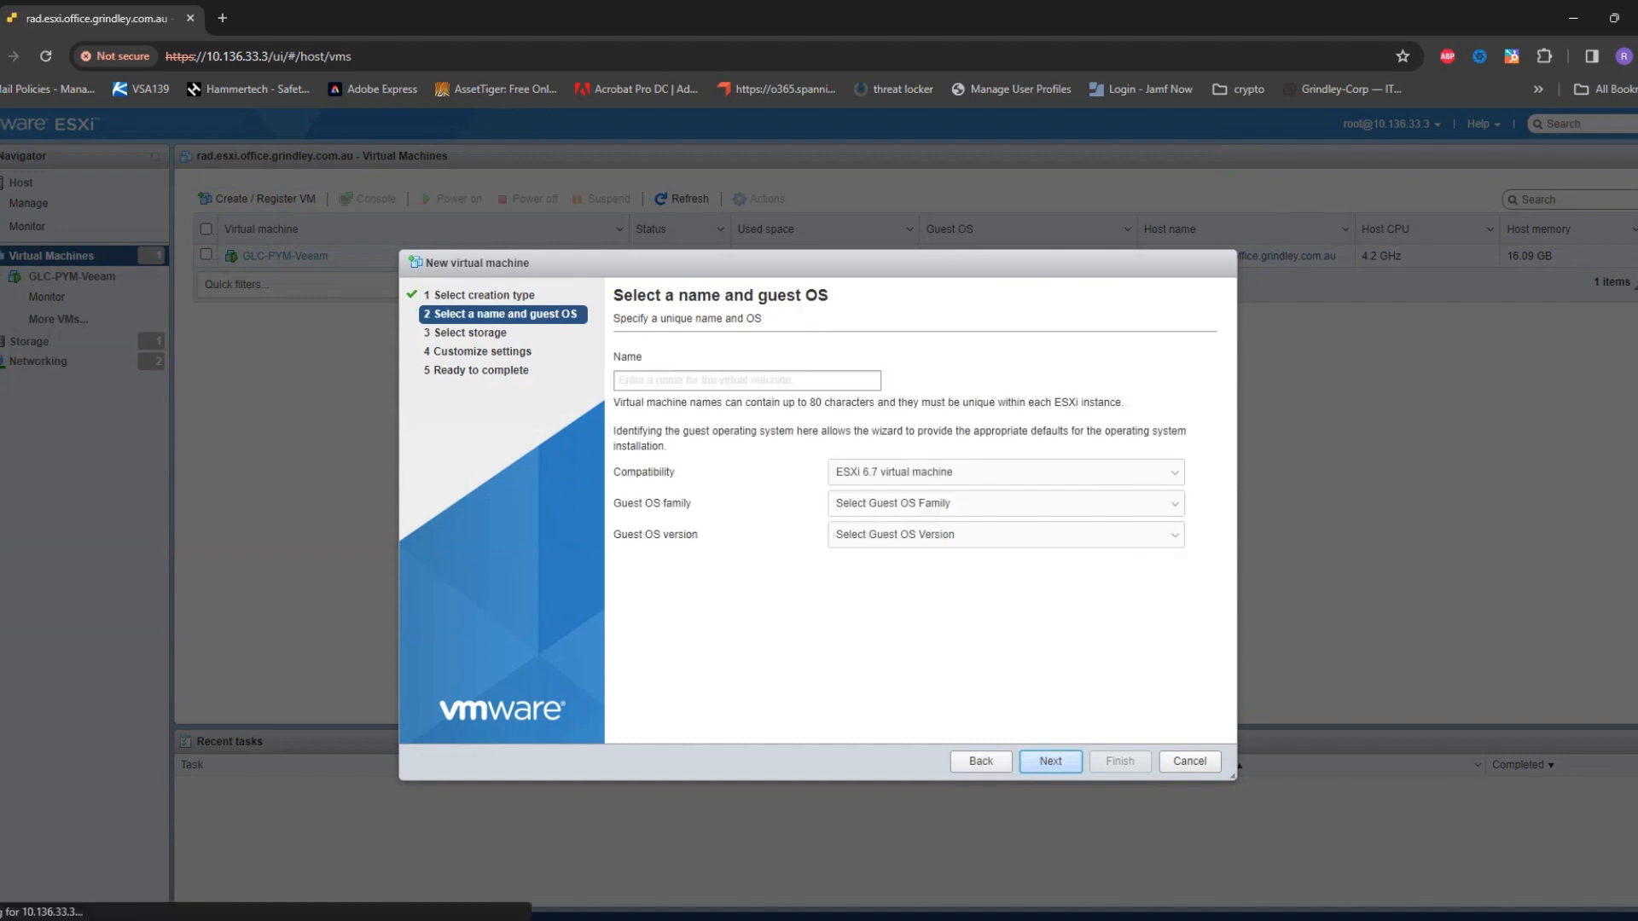
Name the VM ITExplainedEasy-DC01 and keep ESXi 6.7 compatibility
{"action": "left_click", "coordinate": [746, 380]}
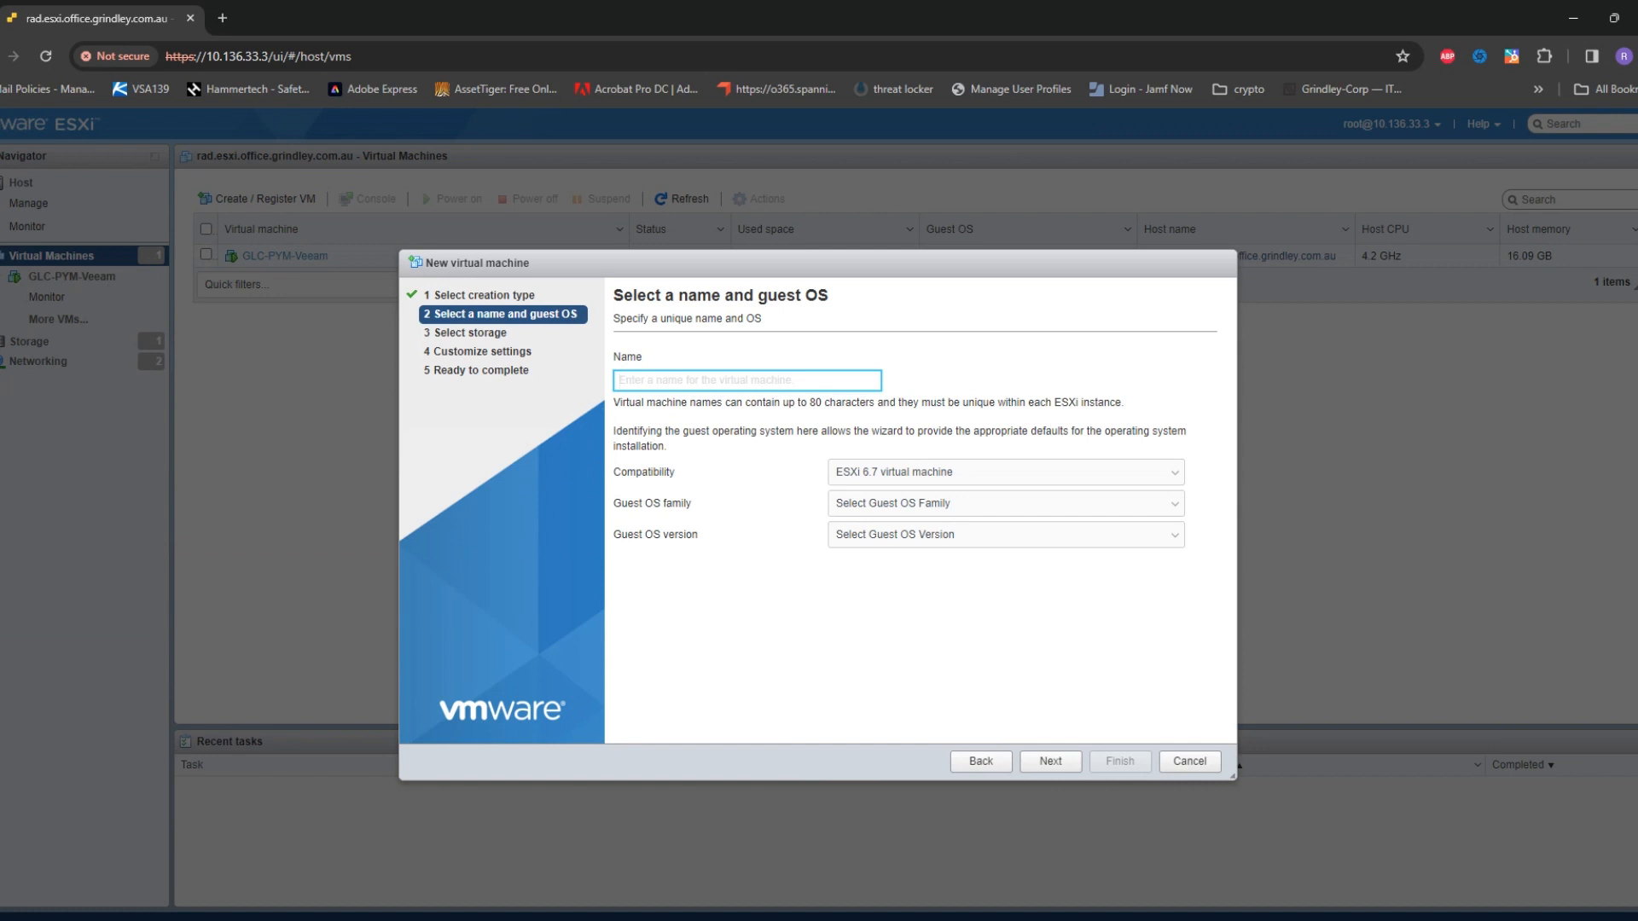
{"action": "type", "text": "I"}
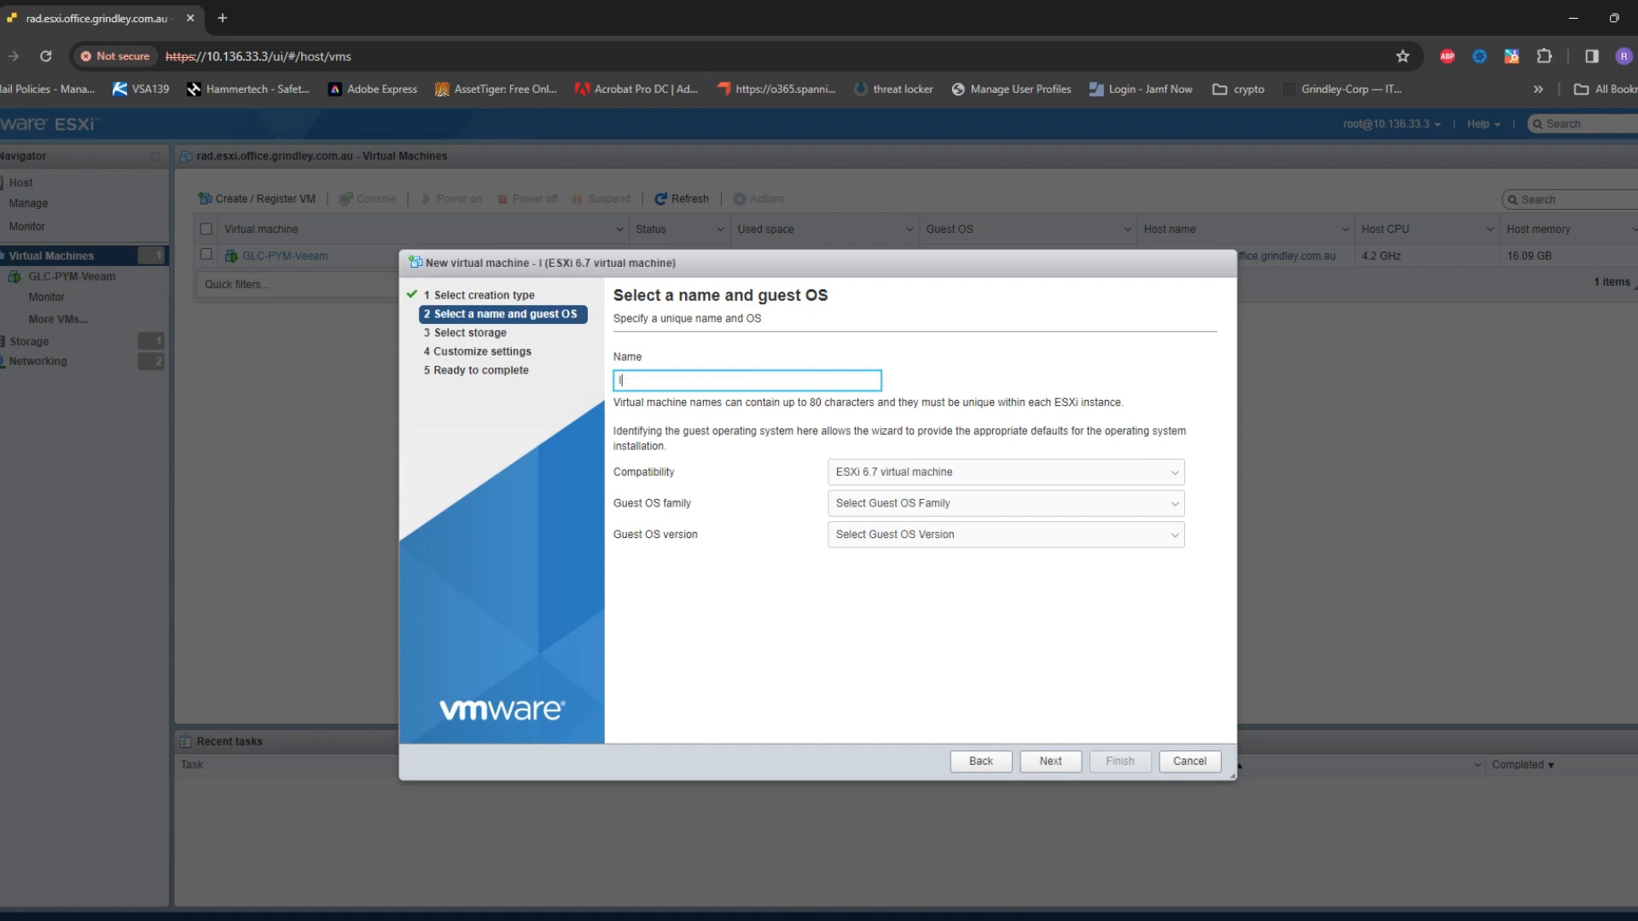
{"action": "type", "text": "TExplained"}
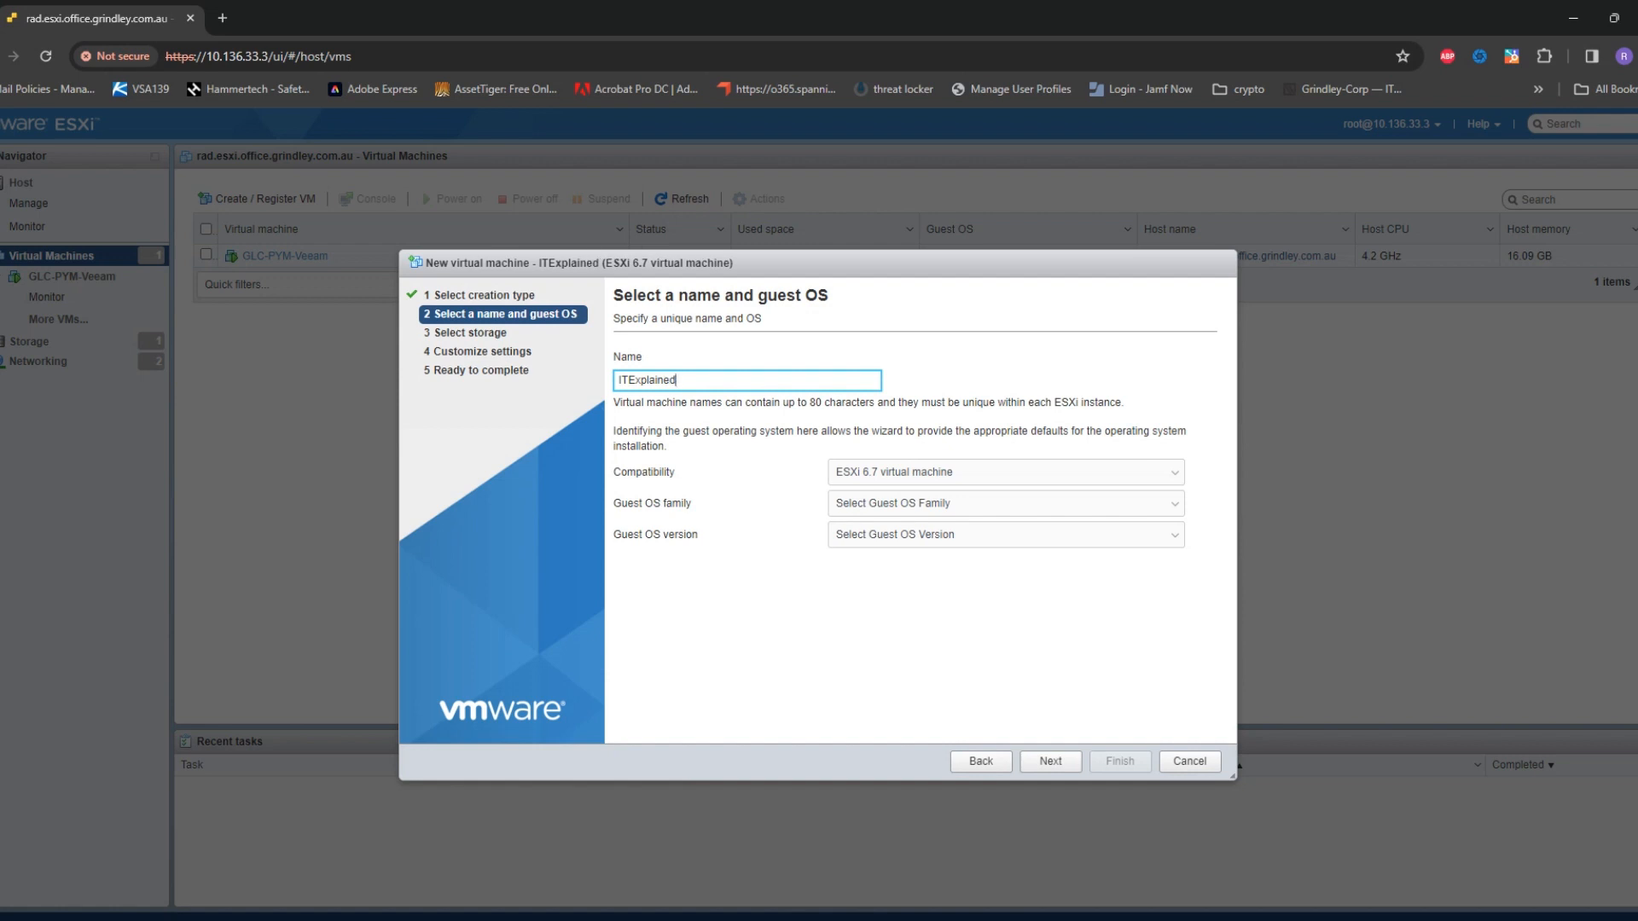
{"action": "type", "text": "Easy-DC"}
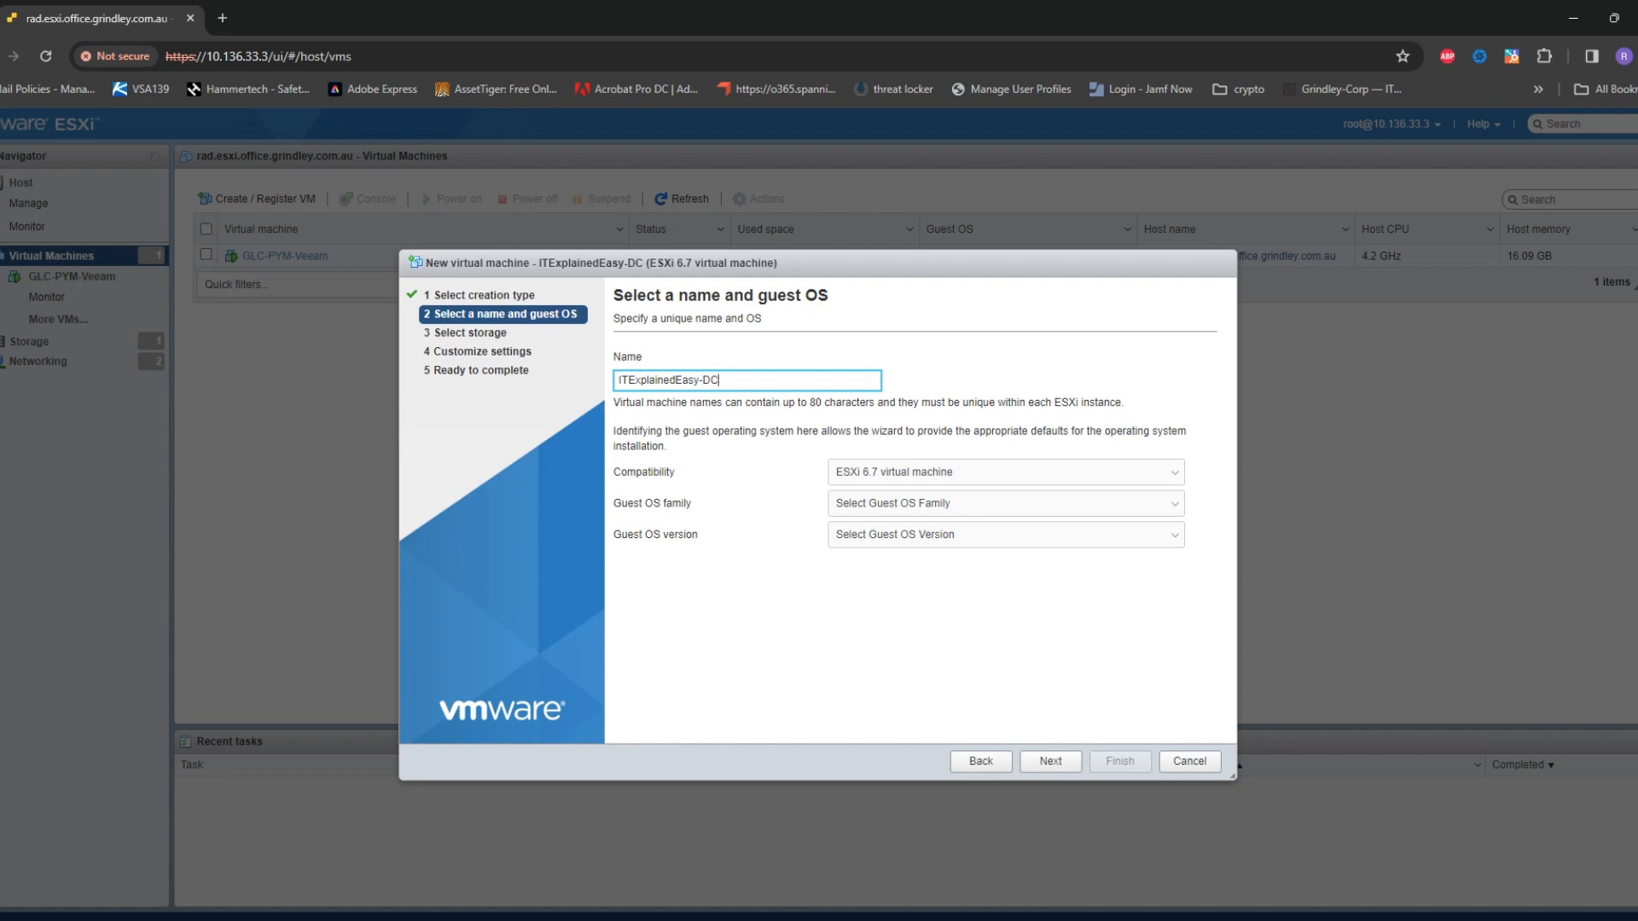
{"action": "type", "text": "01"}
{"action": "left_click", "coordinate": [1005, 472]}
{"action": "key", "text": "Return"}
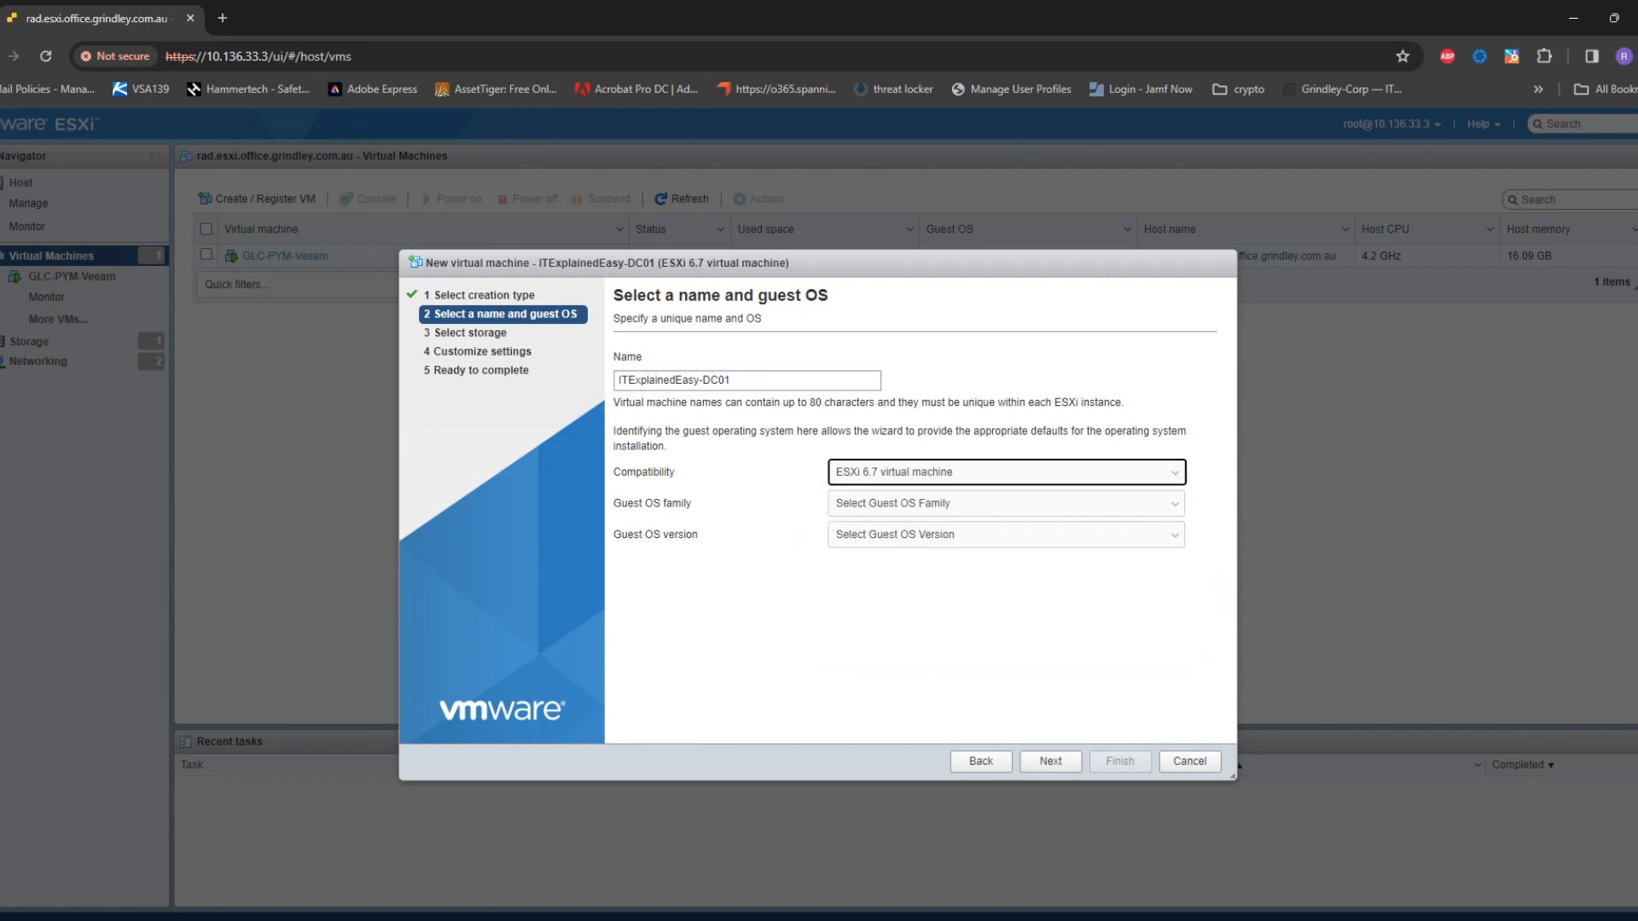
Set the guest OS to Windows, version Microsoft Windows Server 2016 or later (64-bit)
{"action": "key", "text": "Tab"}
{"action": "key", "text": "alt+Down"}
{"action": "key", "text": "w"}
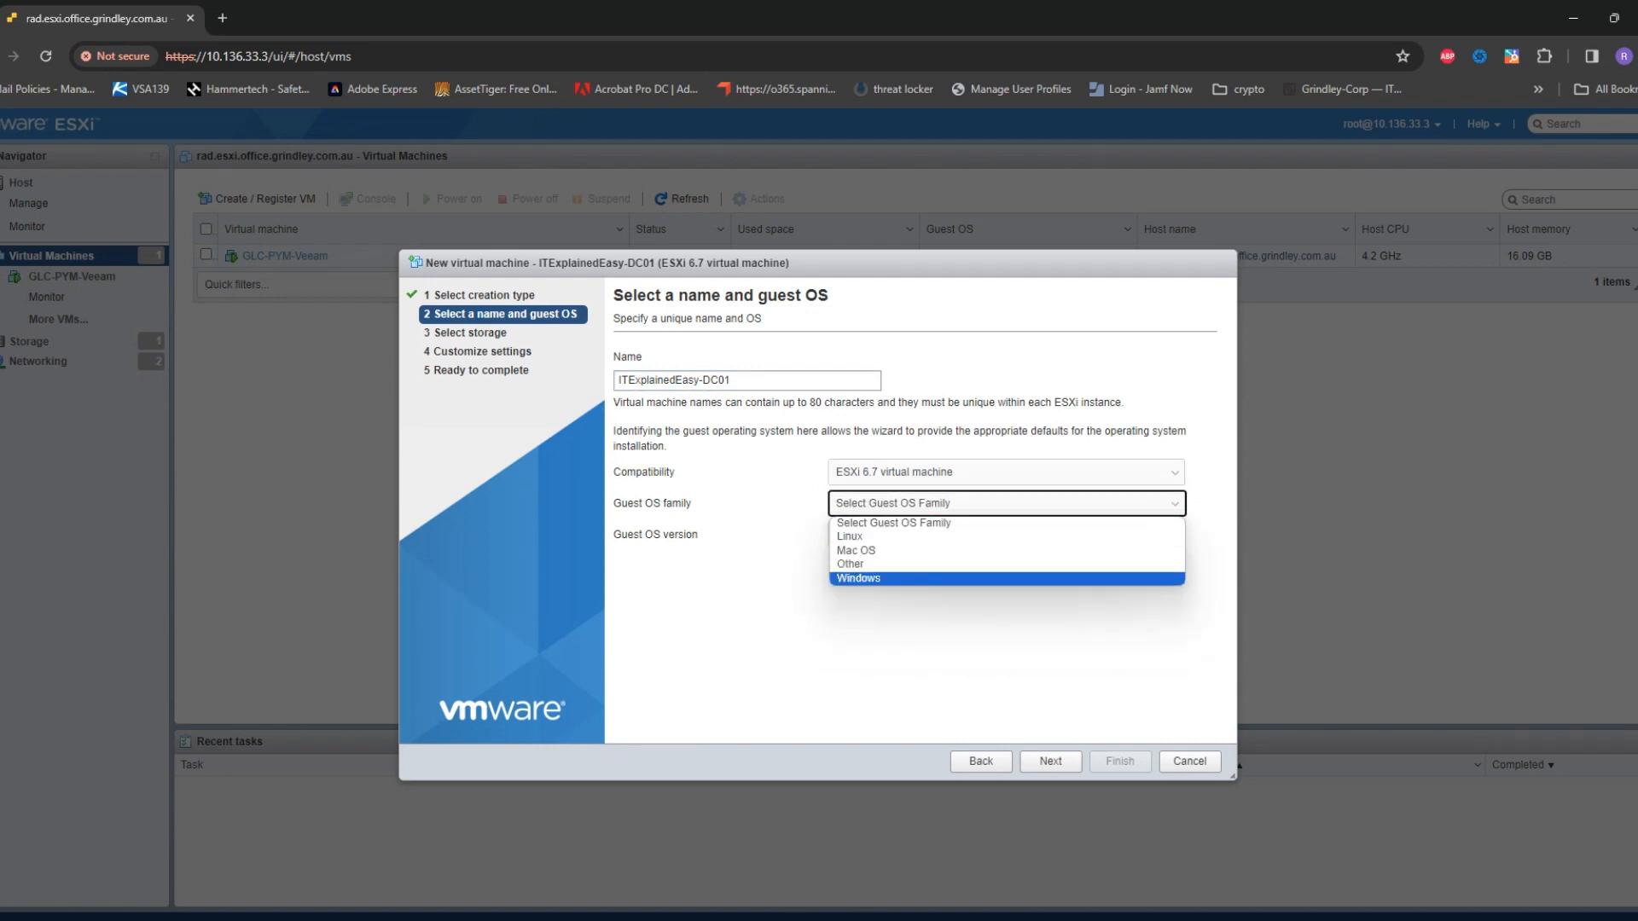
{"action": "key", "text": "Return"}
{"action": "key", "text": "Tab"}
{"action": "key", "text": "alt+Down"}
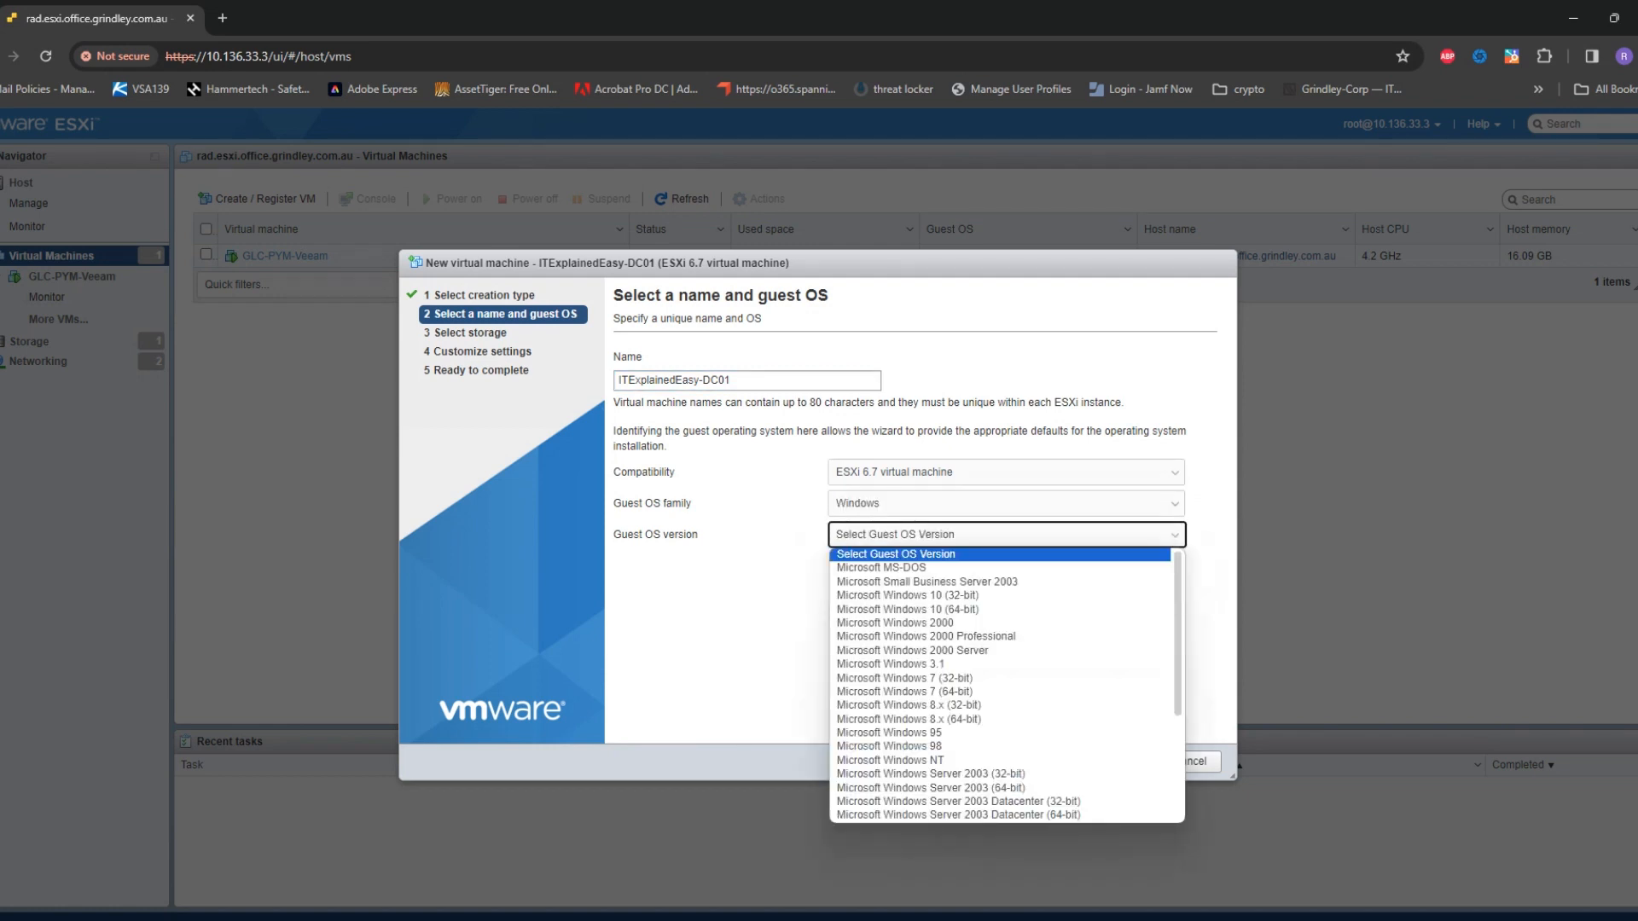
{"action": "key", "text": "Down"}
{"action": "key", "text": "Down"}
{"action": "key", "text": "Down"}
{"action": "key", "text": "Down"}
{"action": "key", "text": "Down"}
{"action": "key", "text": "Down"}
{"action": "key", "text": "Down"}
{"action": "key", "text": "Down"}
{"action": "key", "text": "Down"}
{"action": "key", "text": "Down"}
{"action": "key", "text": "Down"}
{"action": "key", "text": "Down"}
{"action": "key", "text": "Down"}
{"action": "key", "text": "Down"}
{"action": "key", "text": "Down"}
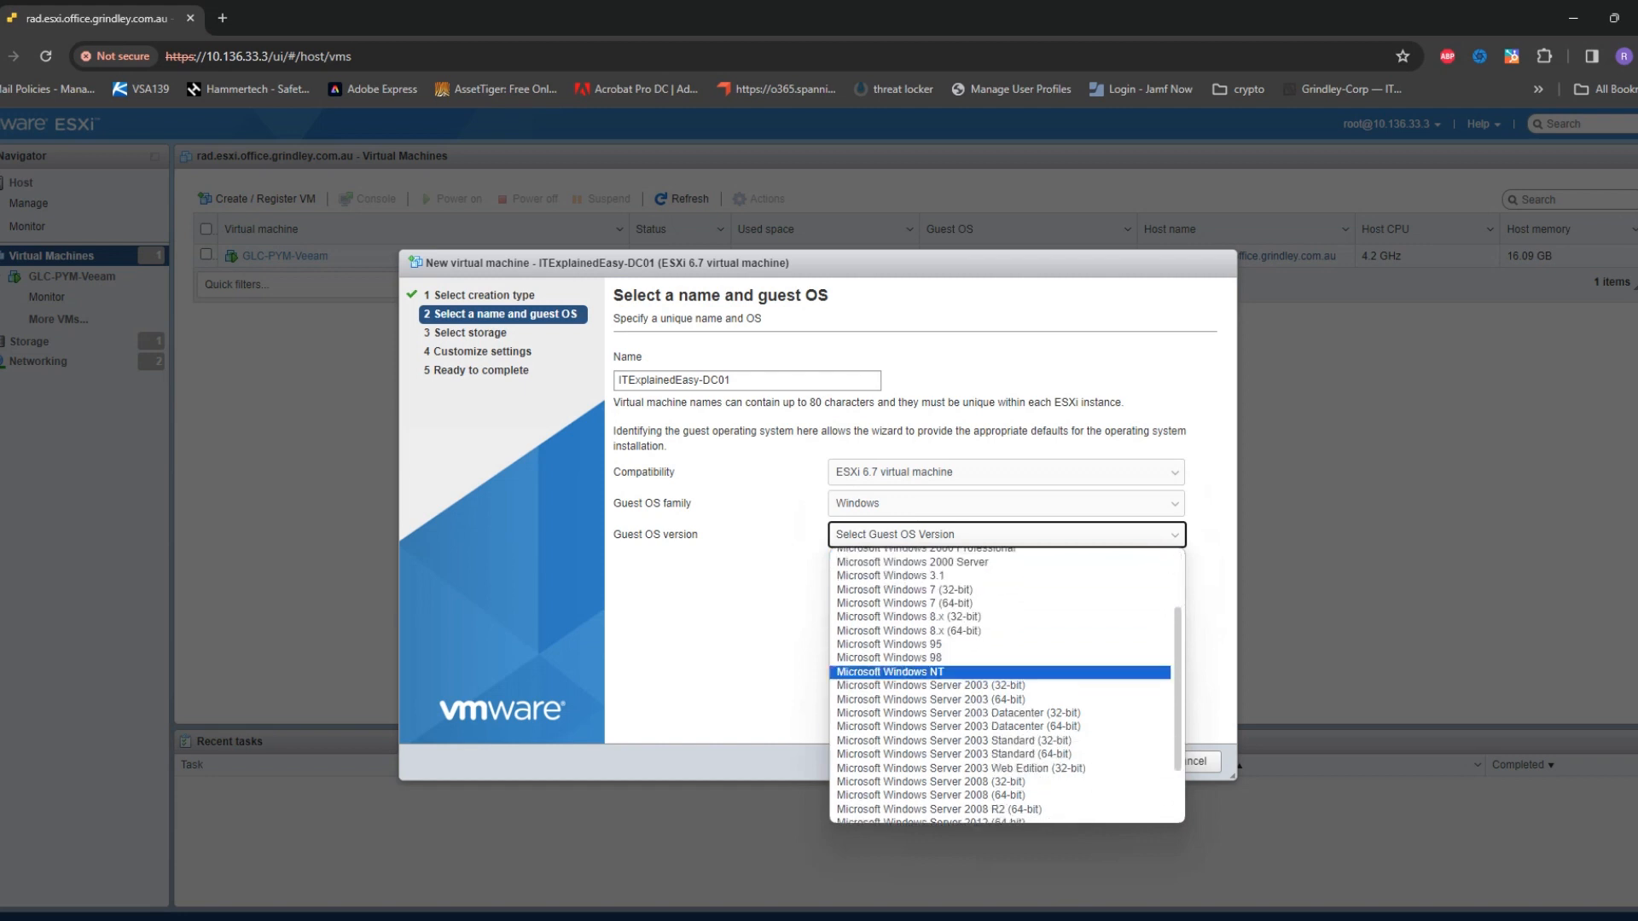
{"action": "key", "text": "Down"}
{"action": "key", "text": "Down"}
{"action": "key", "text": "Down"}
{"action": "key", "text": "Down"}
{"action": "key", "text": "Down"}
{"action": "key", "text": "Down"}
{"action": "key", "text": "Down"}
{"action": "key", "text": "Down"}
{"action": "key", "text": "Down"}
{"action": "key", "text": "Down"}
{"action": "key", "text": "Down"}
{"action": "key", "text": "Down"}
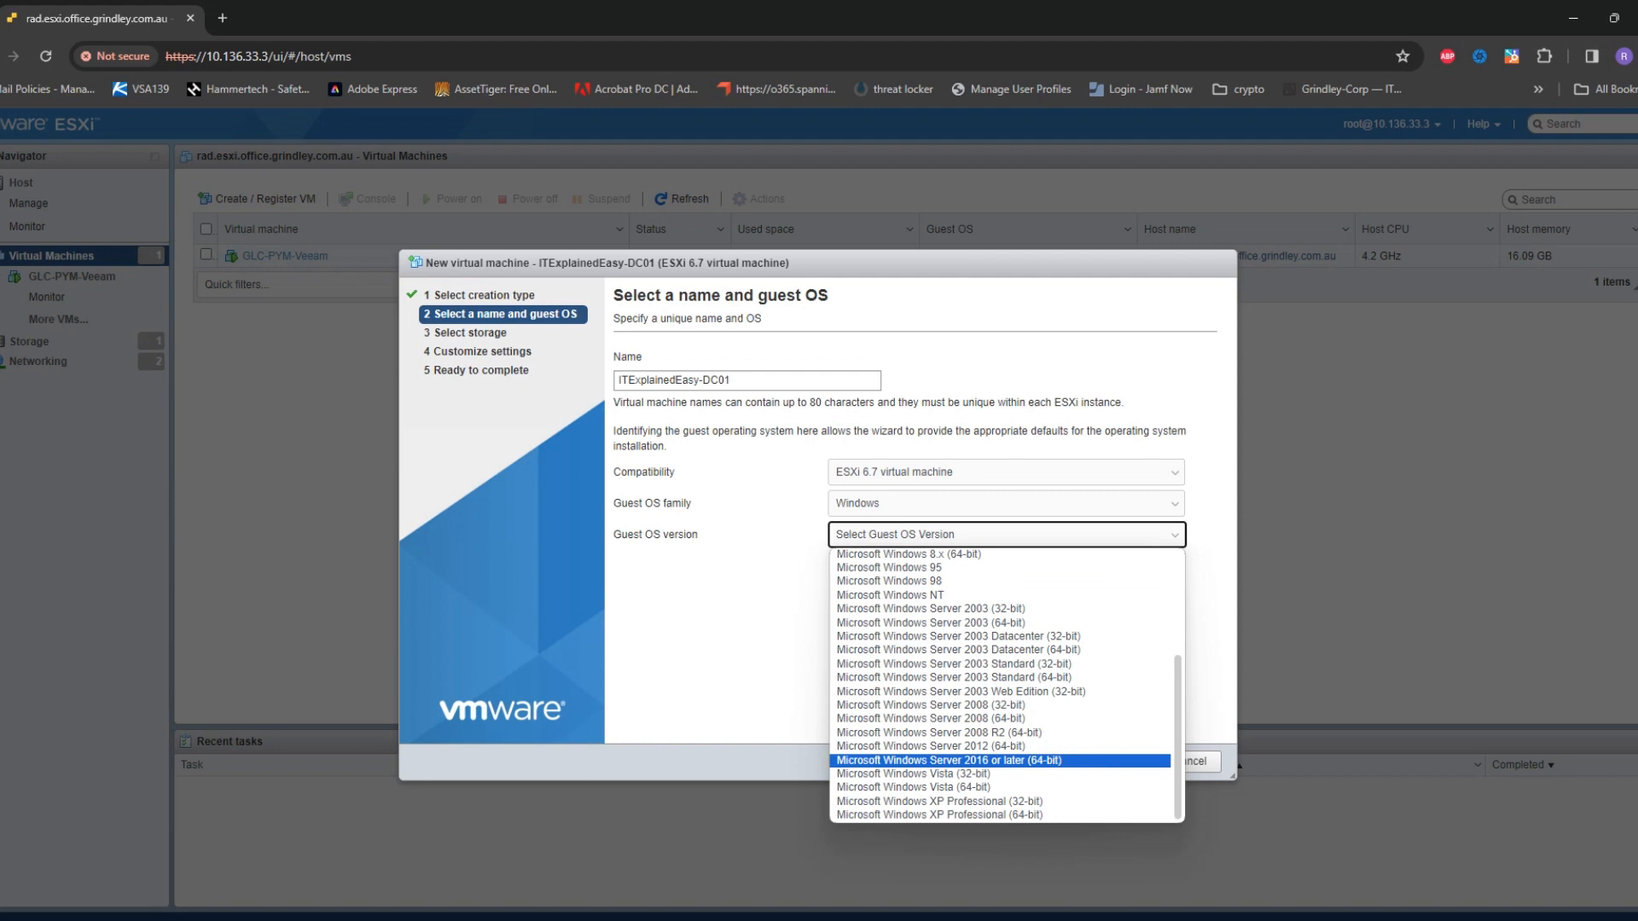
{"action": "key", "text": "Return"}
Place the VM on the RAD datastore and enable CPU Hot Add
{"action": "left_click", "coordinate": [1050, 762]}
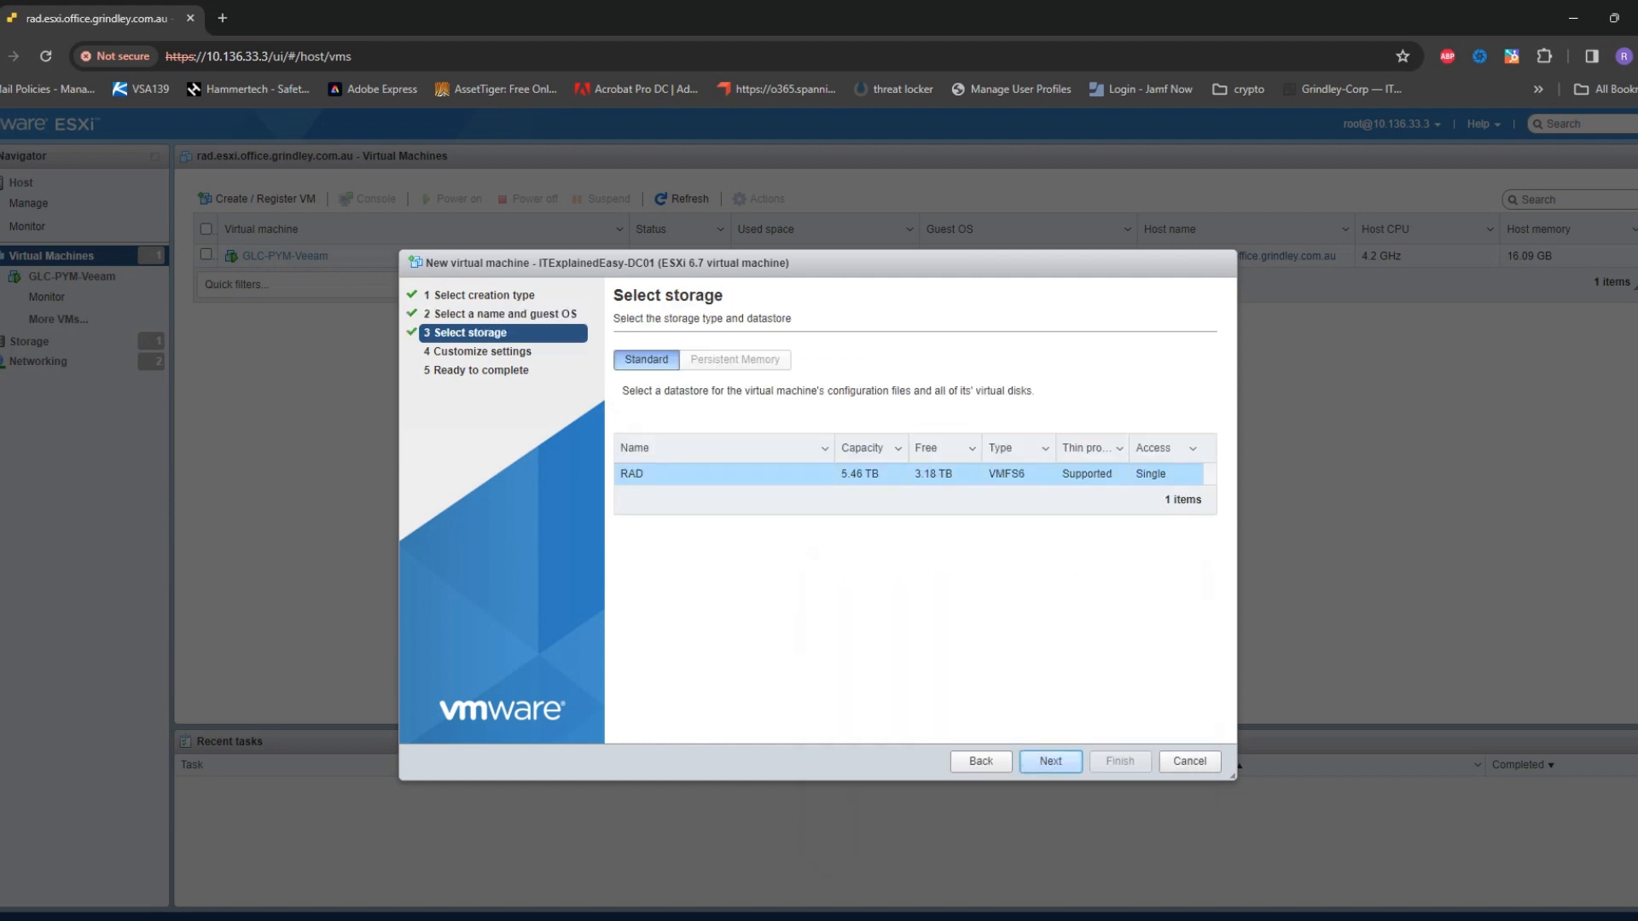
{"action": "key", "text": "Return"}
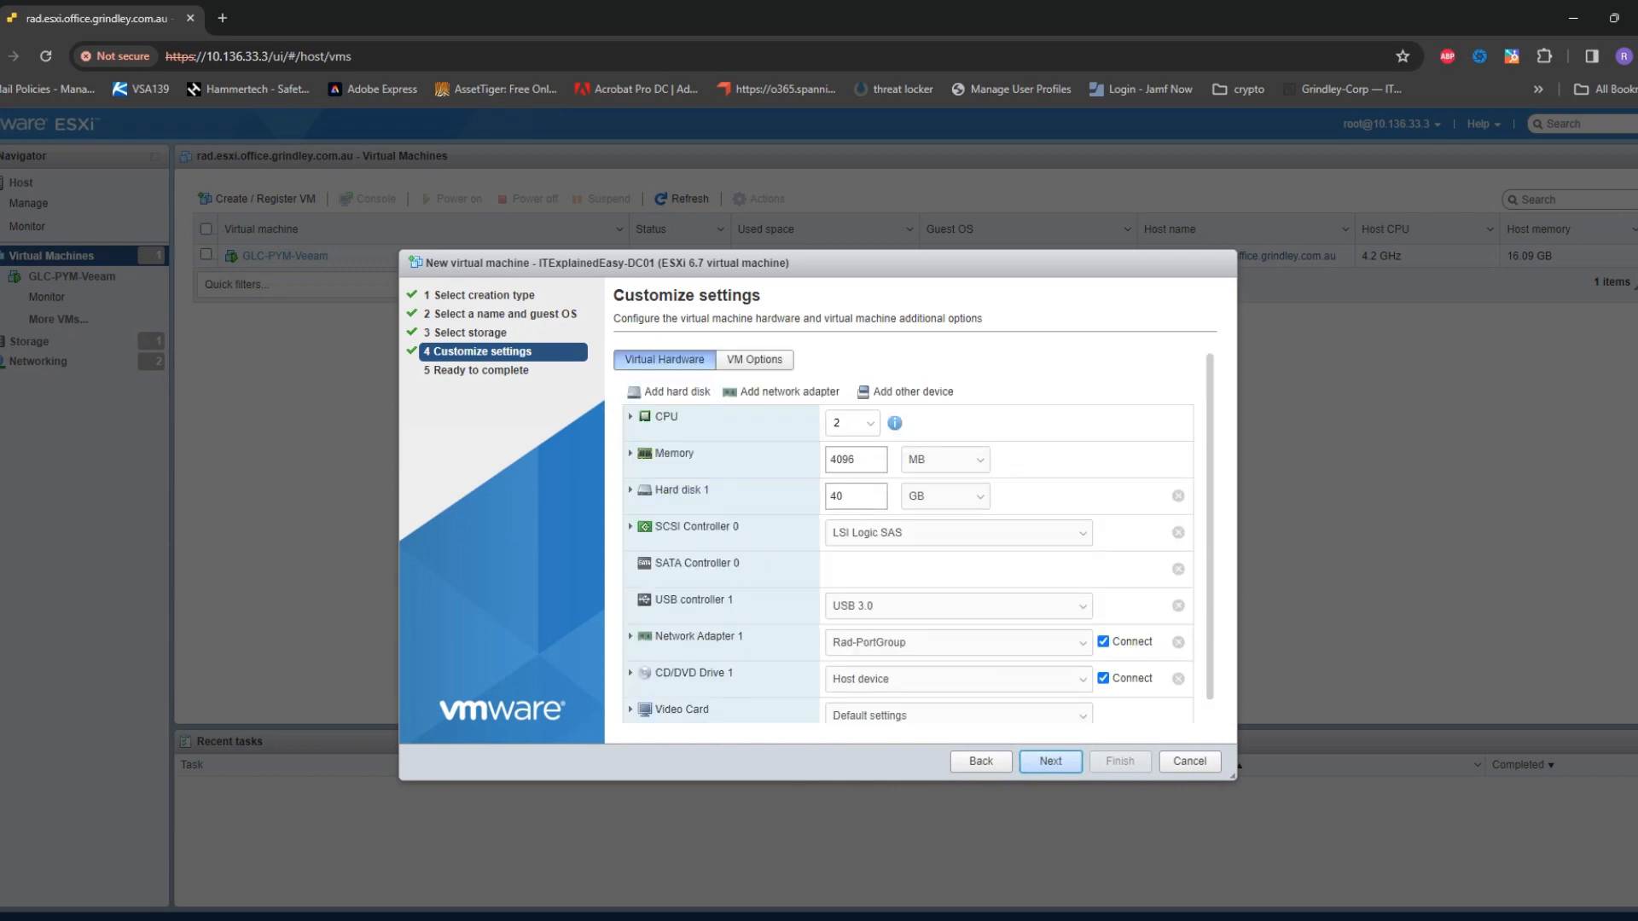
{"action": "left_click", "coordinate": [631, 418]}
{"action": "left_click", "coordinate": [831, 493]}
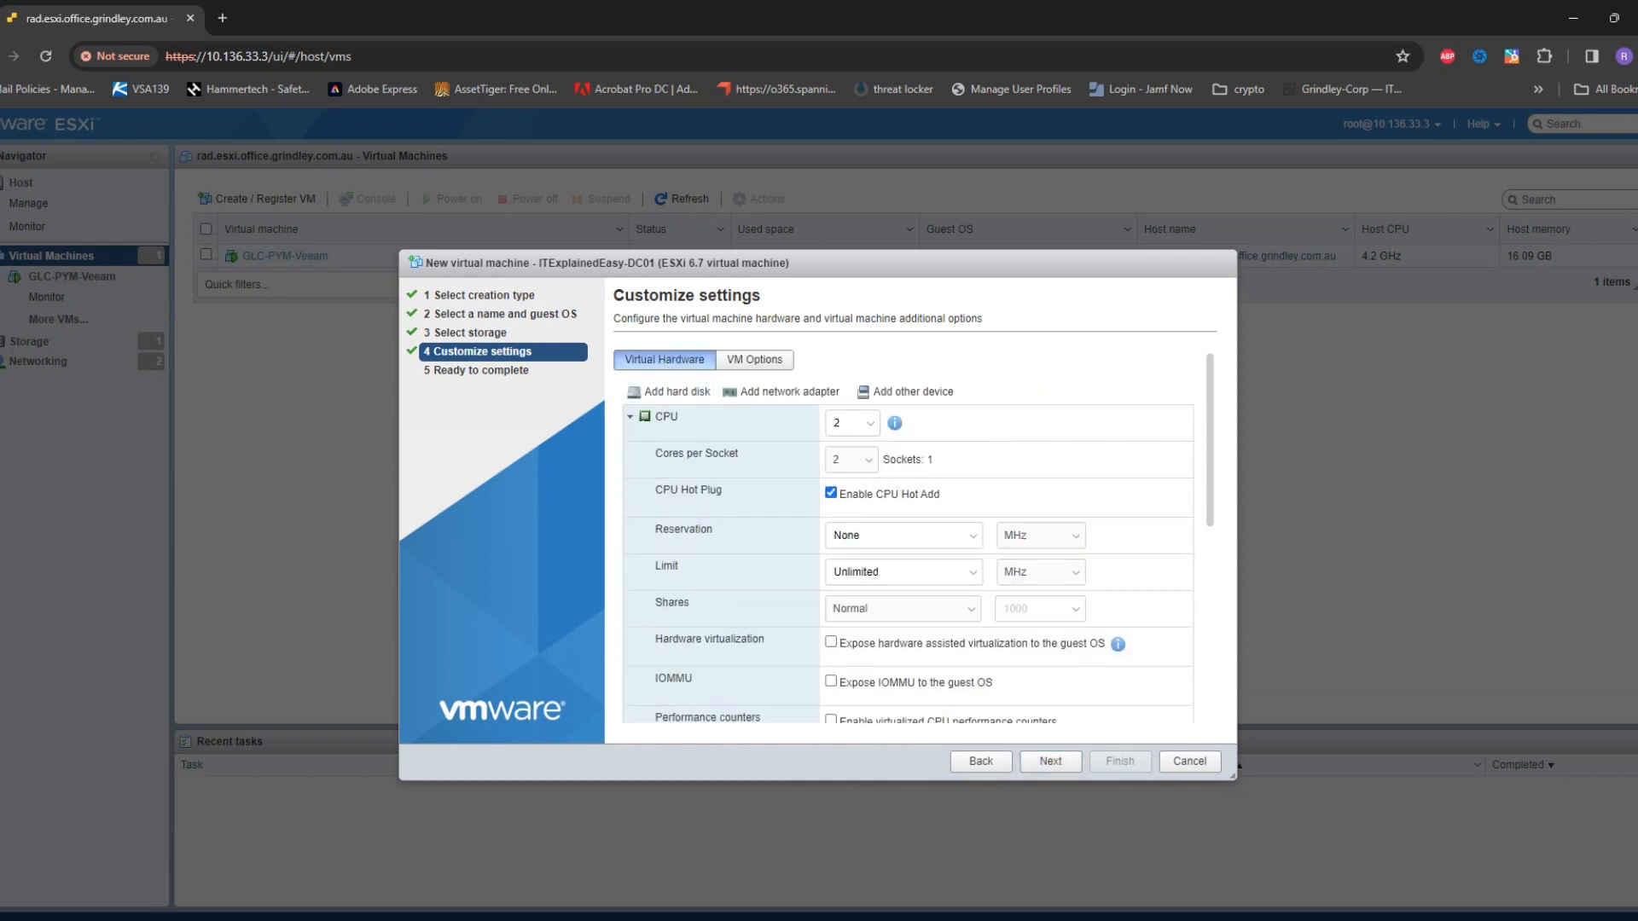
{"action": "scroll", "coordinate": [913, 537], "scroll_direction": "down", "scroll_amount": 3}
{"action": "scroll", "coordinate": [913, 538], "scroll_direction": "down", "scroll_amount": 3}
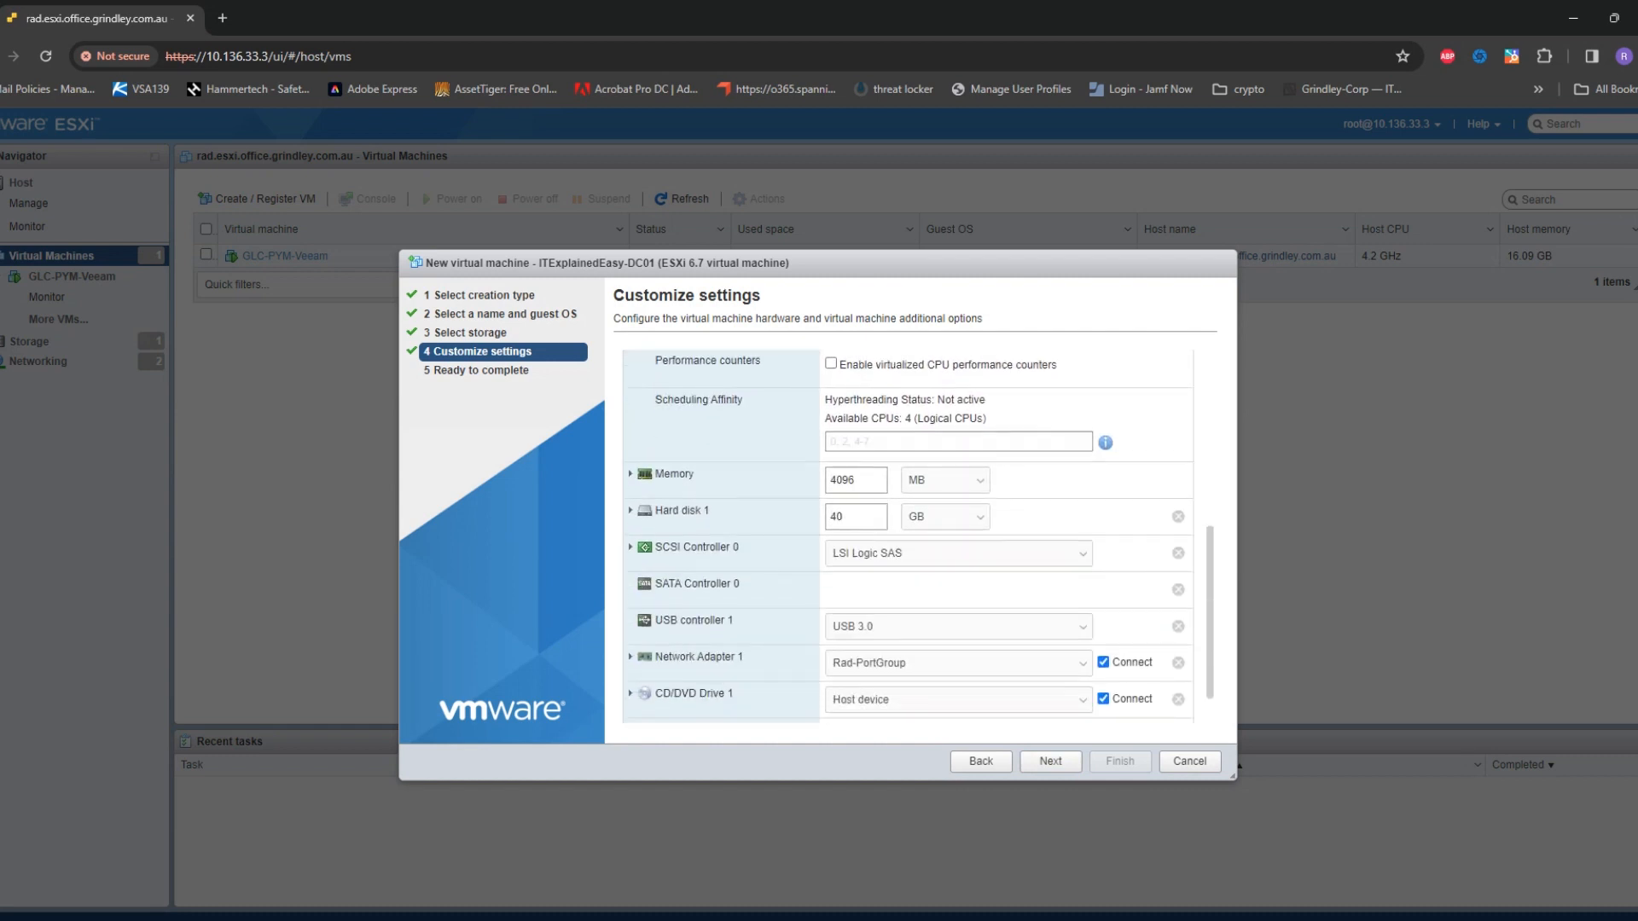
Enable Memory Hot Plug for the VM
{"action": "left_click", "coordinate": [630, 474]}
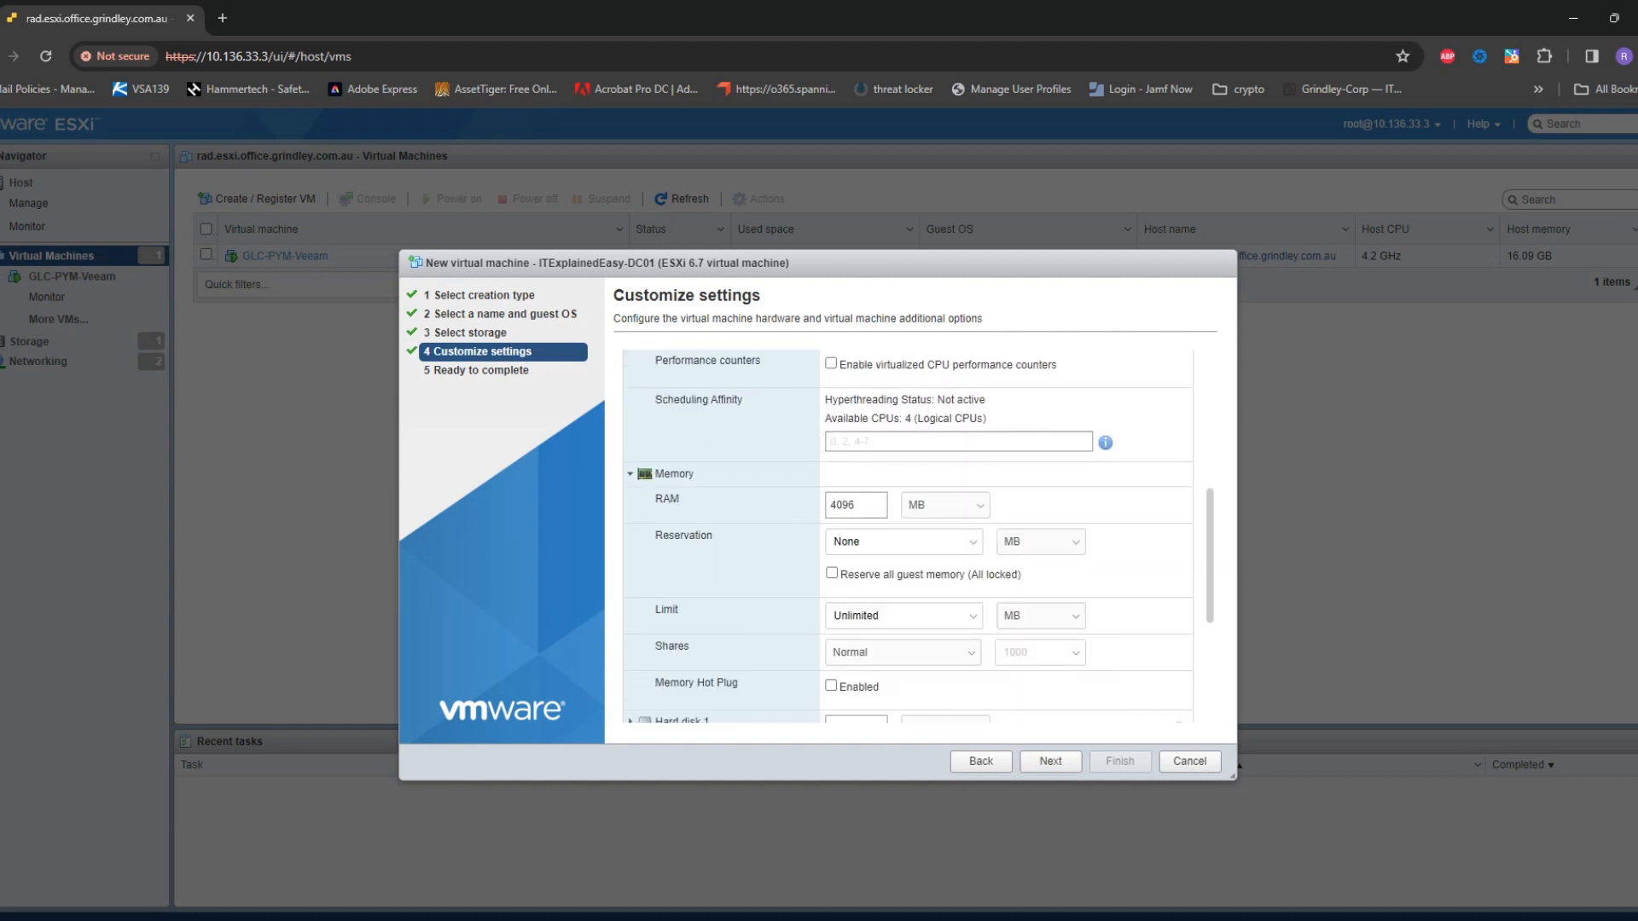
{"action": "scroll", "coordinate": [913, 537], "scroll_direction": "down", "scroll_amount": 3}
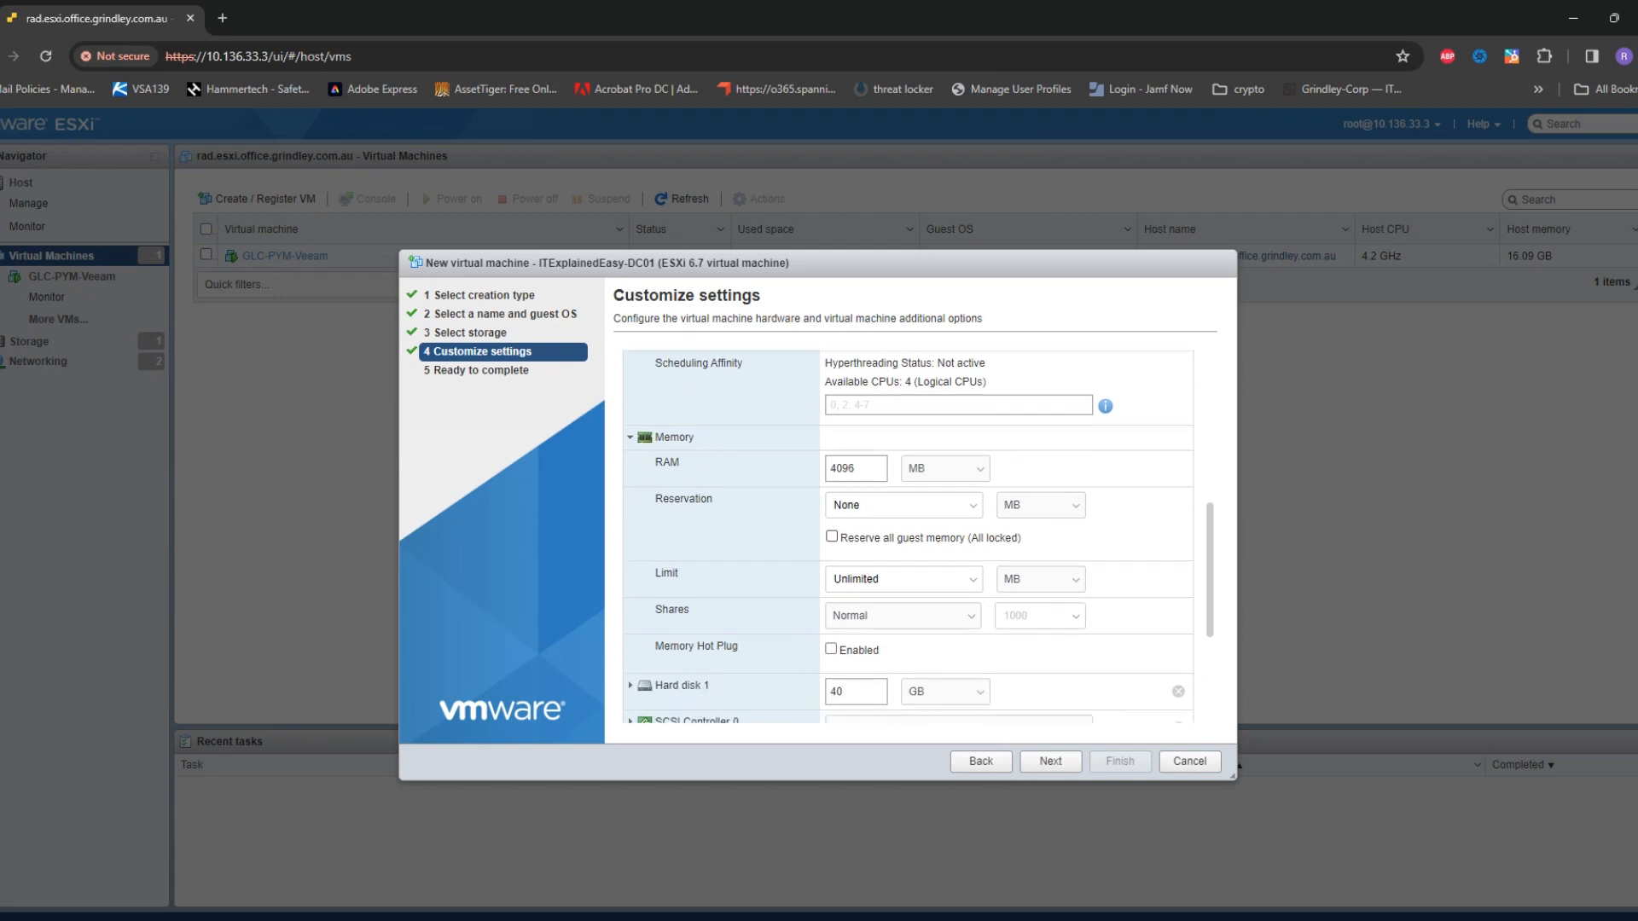
{"action": "left_click", "coordinate": [831, 507]}
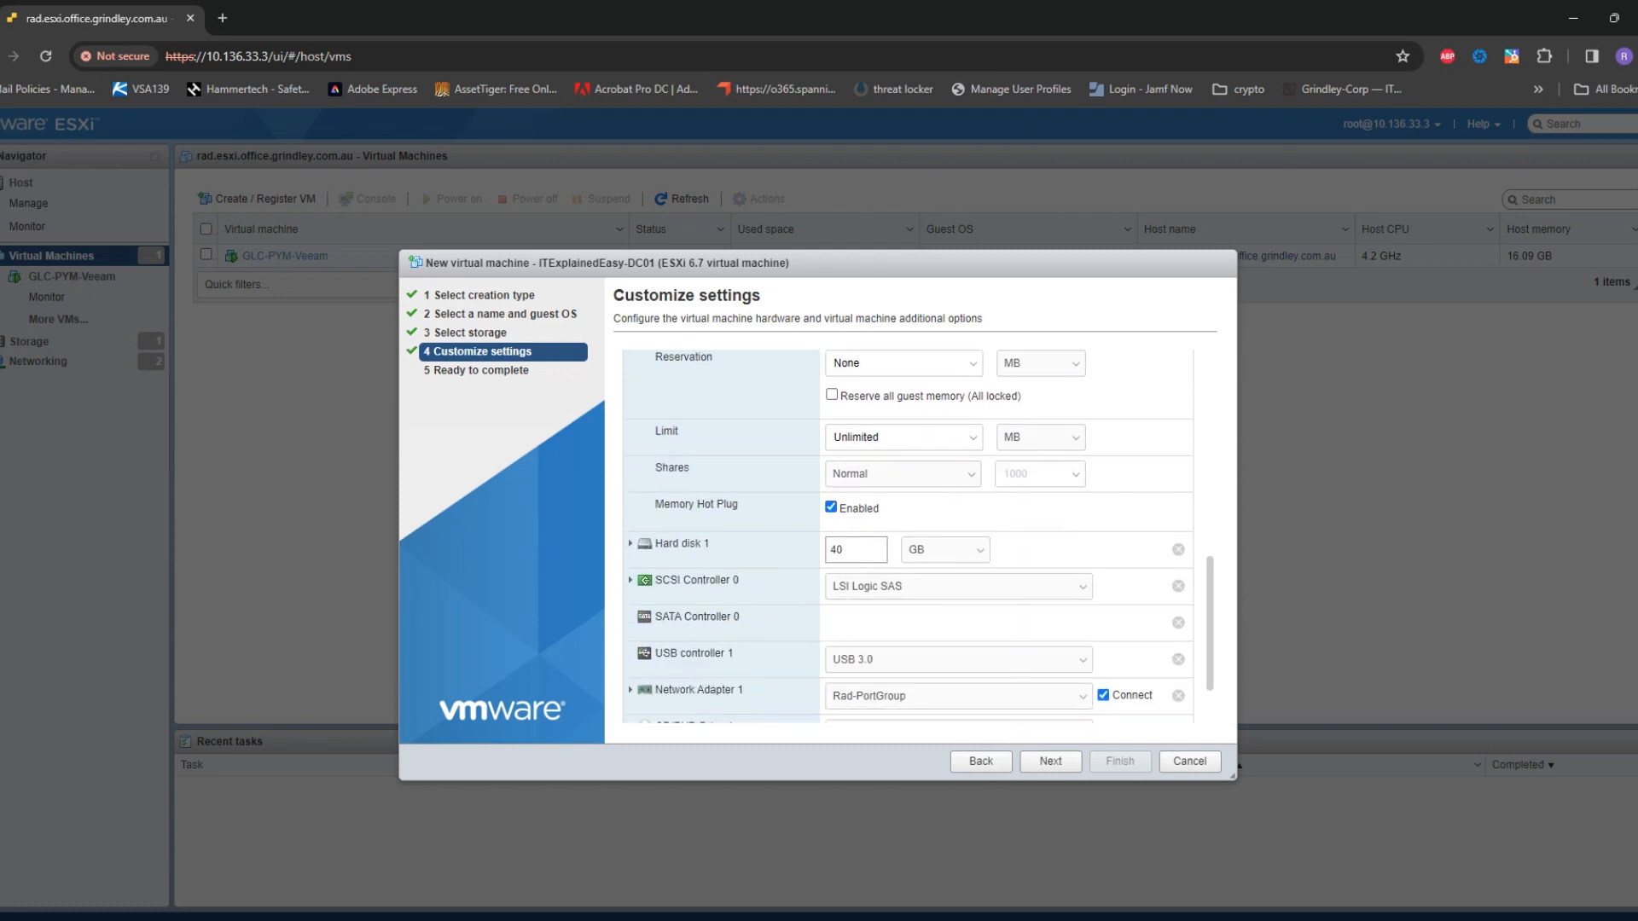
Make Hard disk 1 a 150 GB thin-provisioned disk
{"action": "left_click", "coordinate": [631, 543]}
{"action": "scroll", "coordinate": [913, 537], "scroll_direction": "down", "scroll_amount": 3}
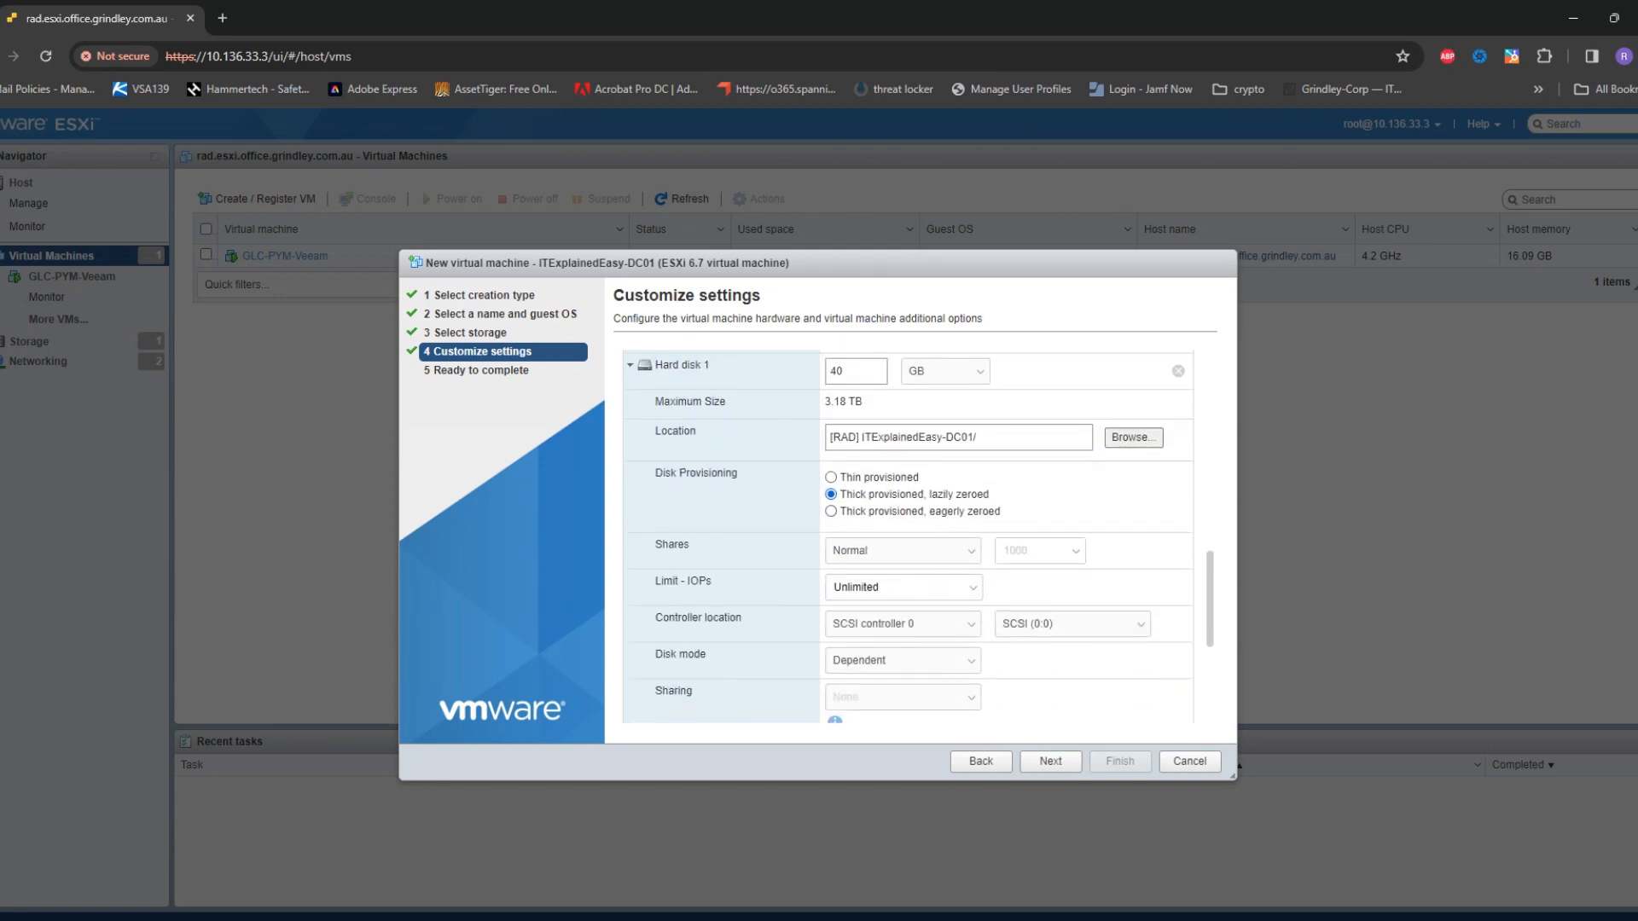
{"action": "left_click", "coordinate": [876, 477]}
{"action": "scroll", "coordinate": [875, 477], "scroll_direction": "up", "scroll_amount": 1}
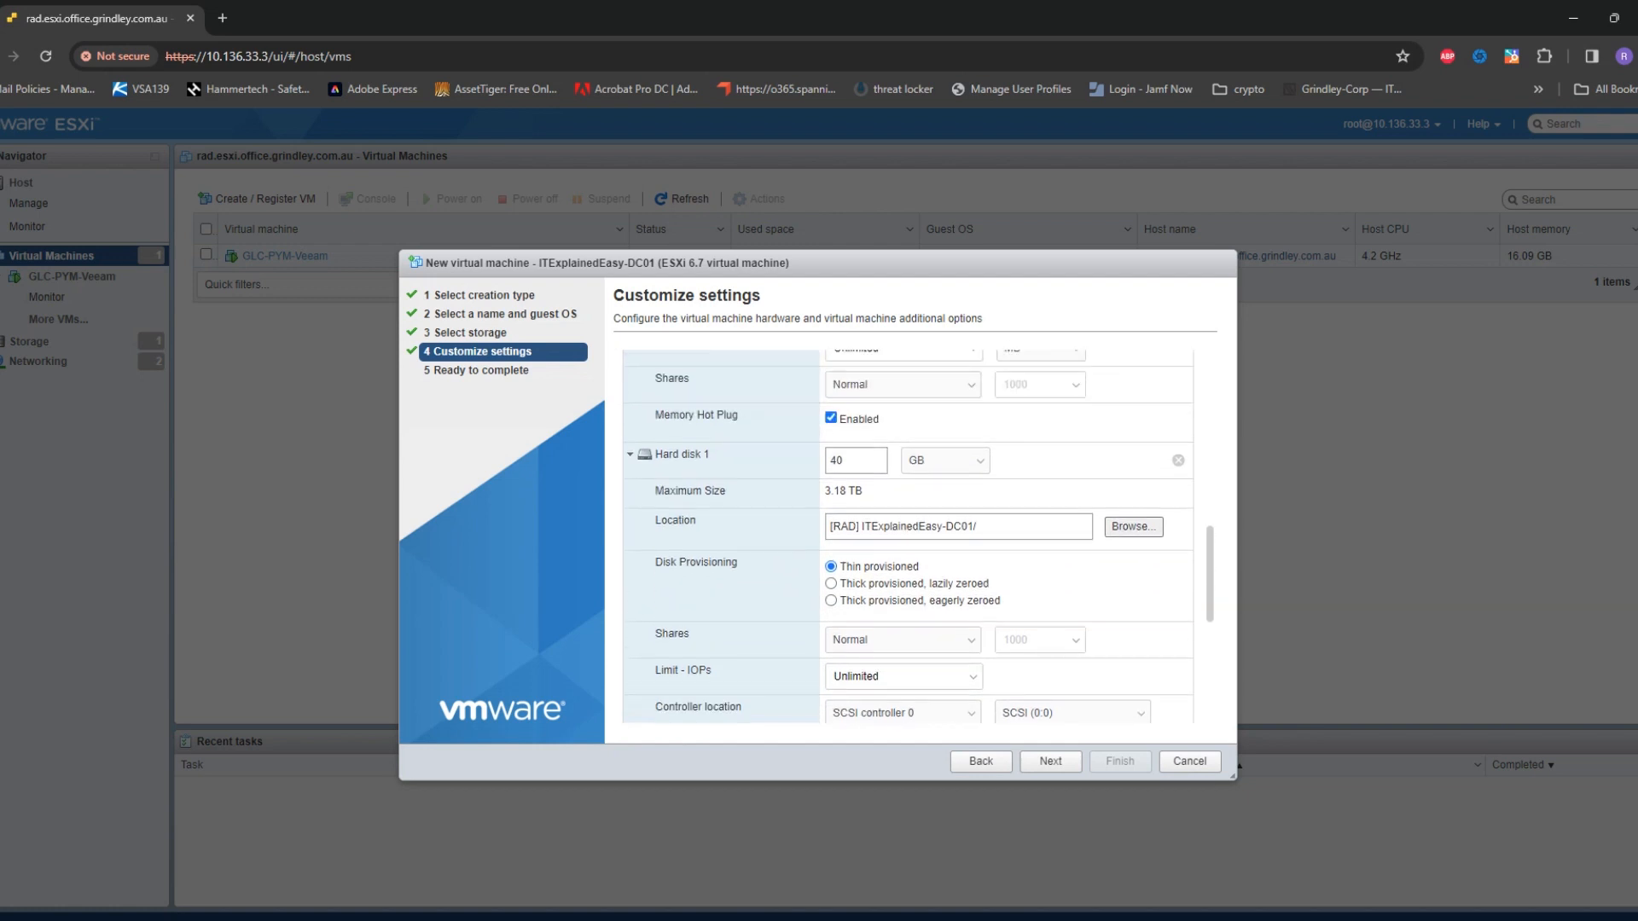
{"action": "double_click", "coordinate": [837, 461]}
{"action": "type", "text": "150"}
{"action": "scroll", "coordinate": [909, 537], "scroll_direction": "down", "scroll_amount": 4}
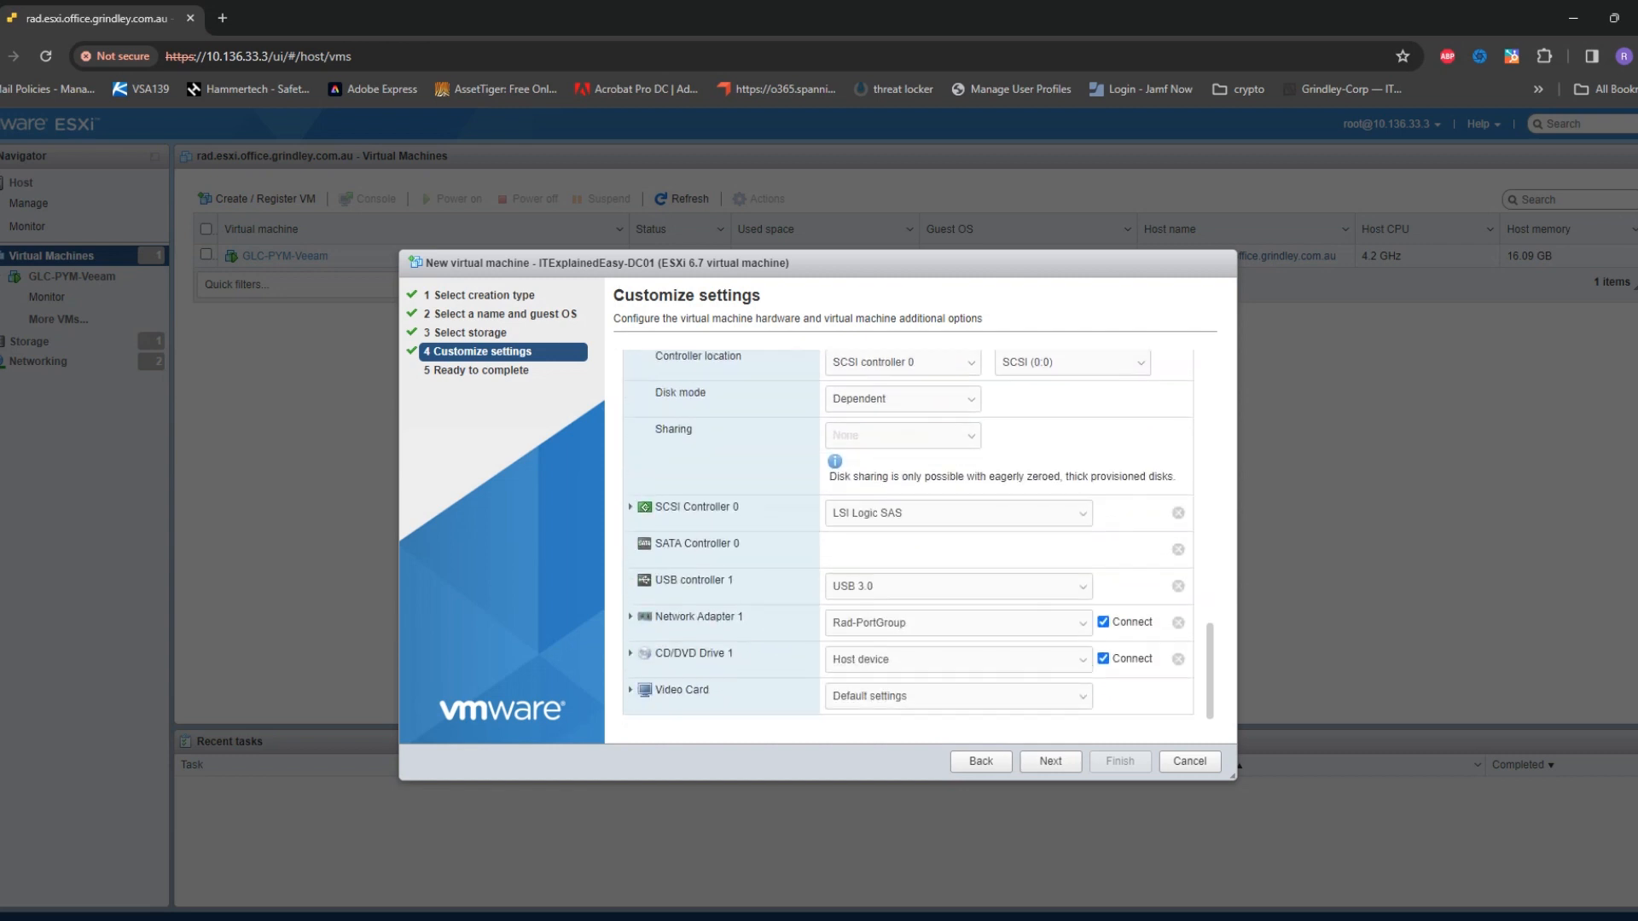
Expand CD/DVD Drive 1 and bring up its media source options
{"action": "left_click", "coordinate": [631, 653]}
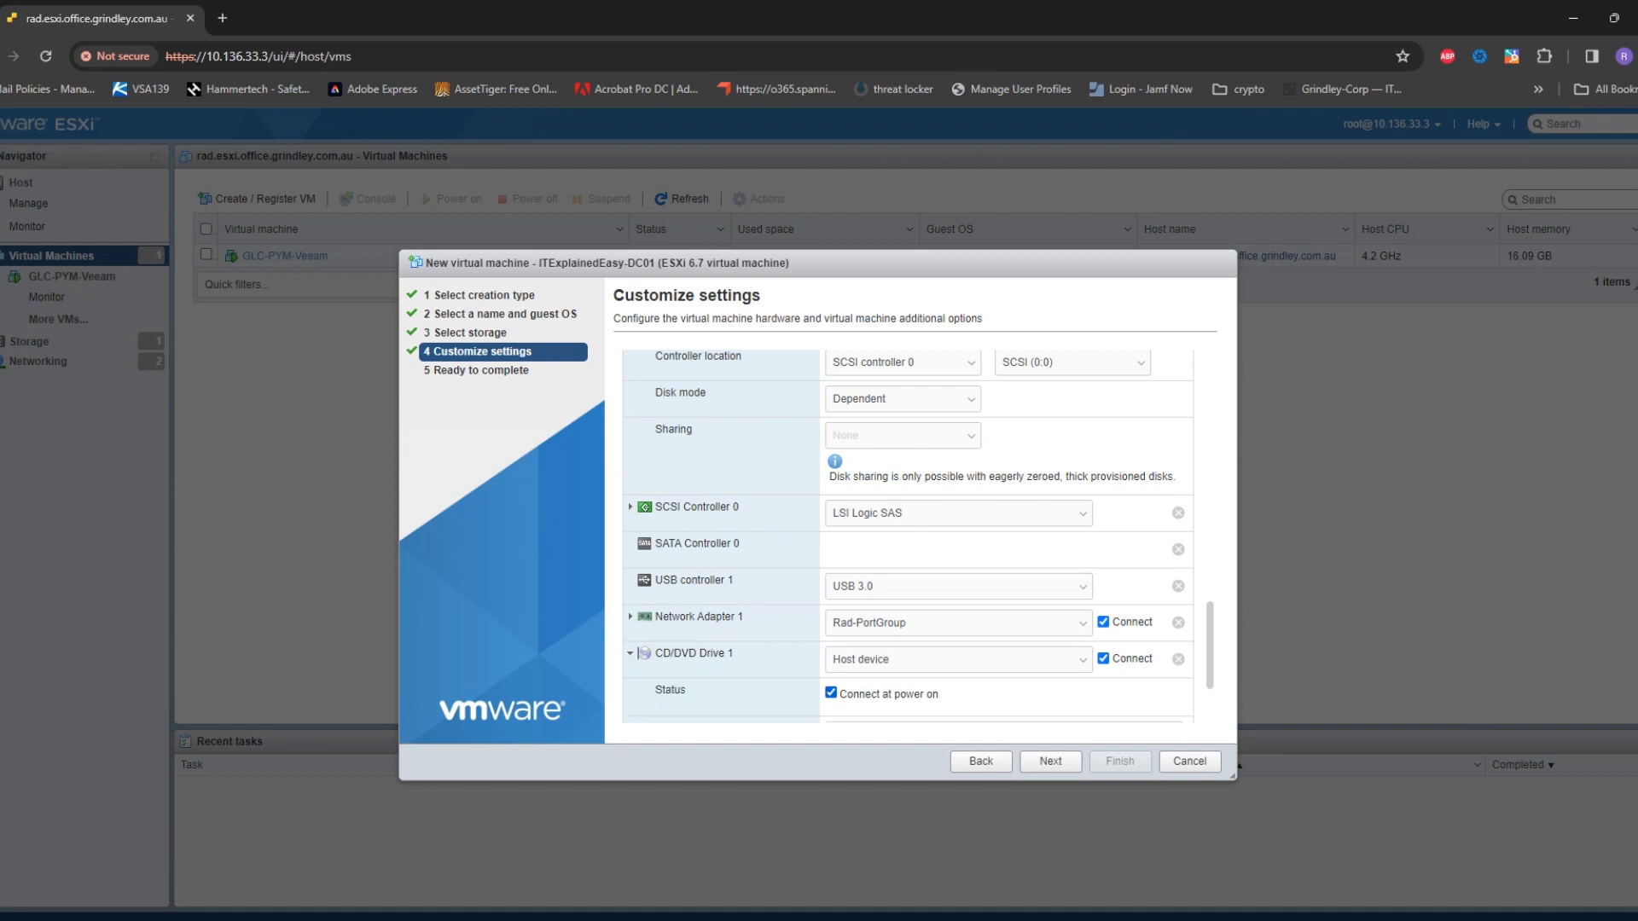
{"action": "scroll", "coordinate": [908, 538], "scroll_direction": "down", "scroll_amount": 2}
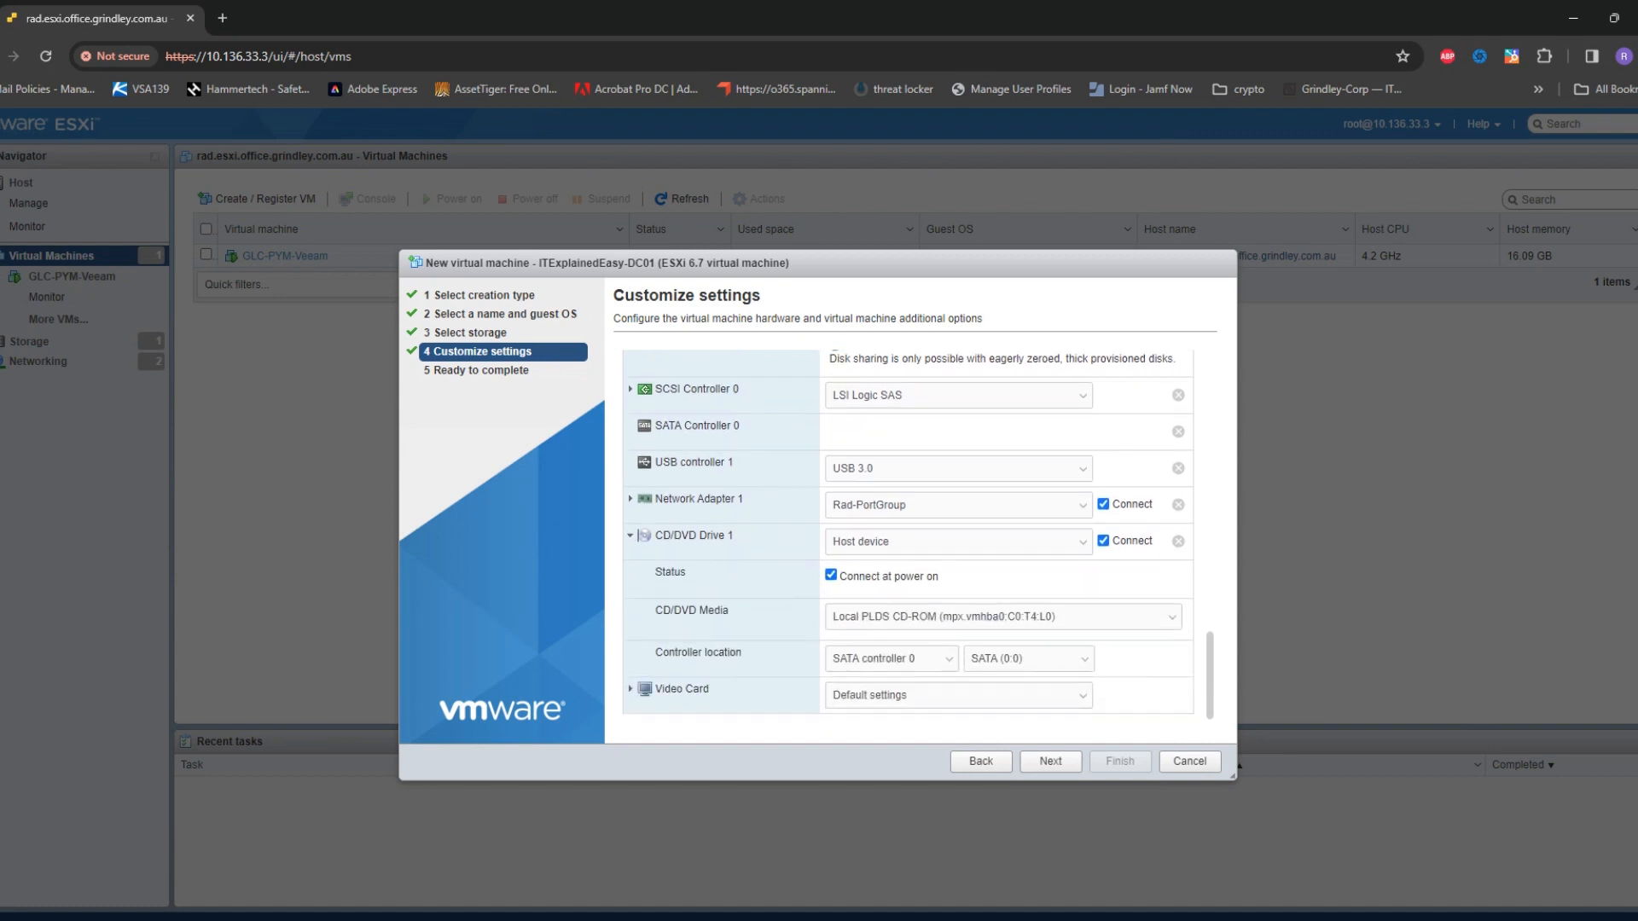
{"action": "left_click", "coordinate": [958, 541]}
Attach the Windows Server evaluation ISO from the datastore to CD/DVD Drive 1
{"action": "left_click", "coordinate": [879, 574]}
{"action": "left_click", "coordinate": [714, 467]}
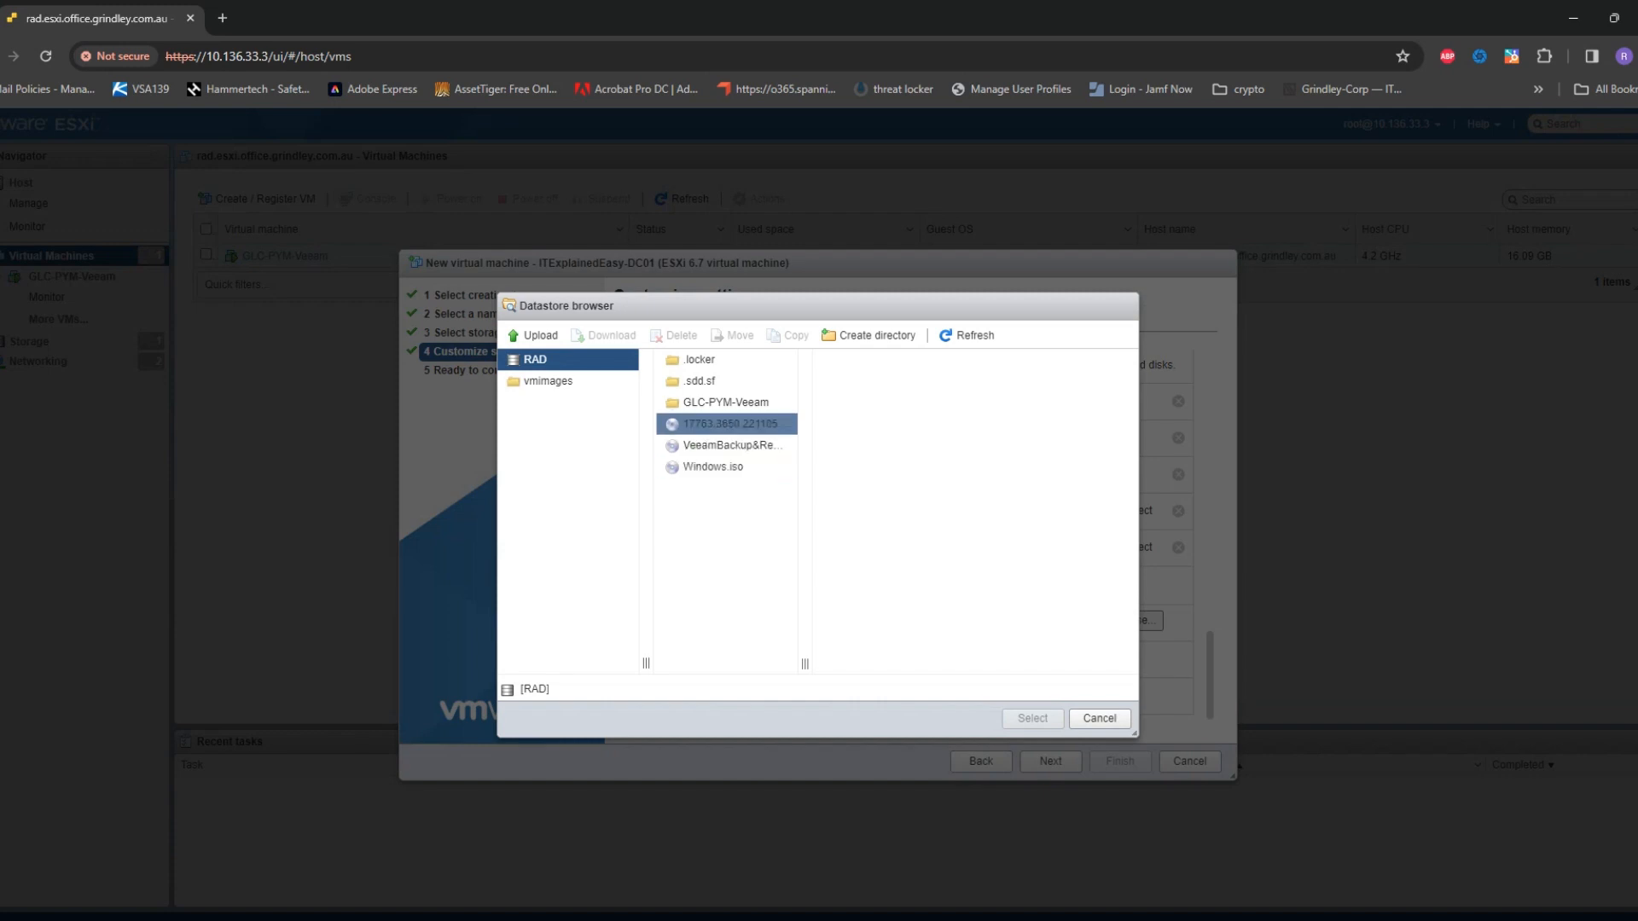
{"action": "left_click", "coordinate": [731, 424]}
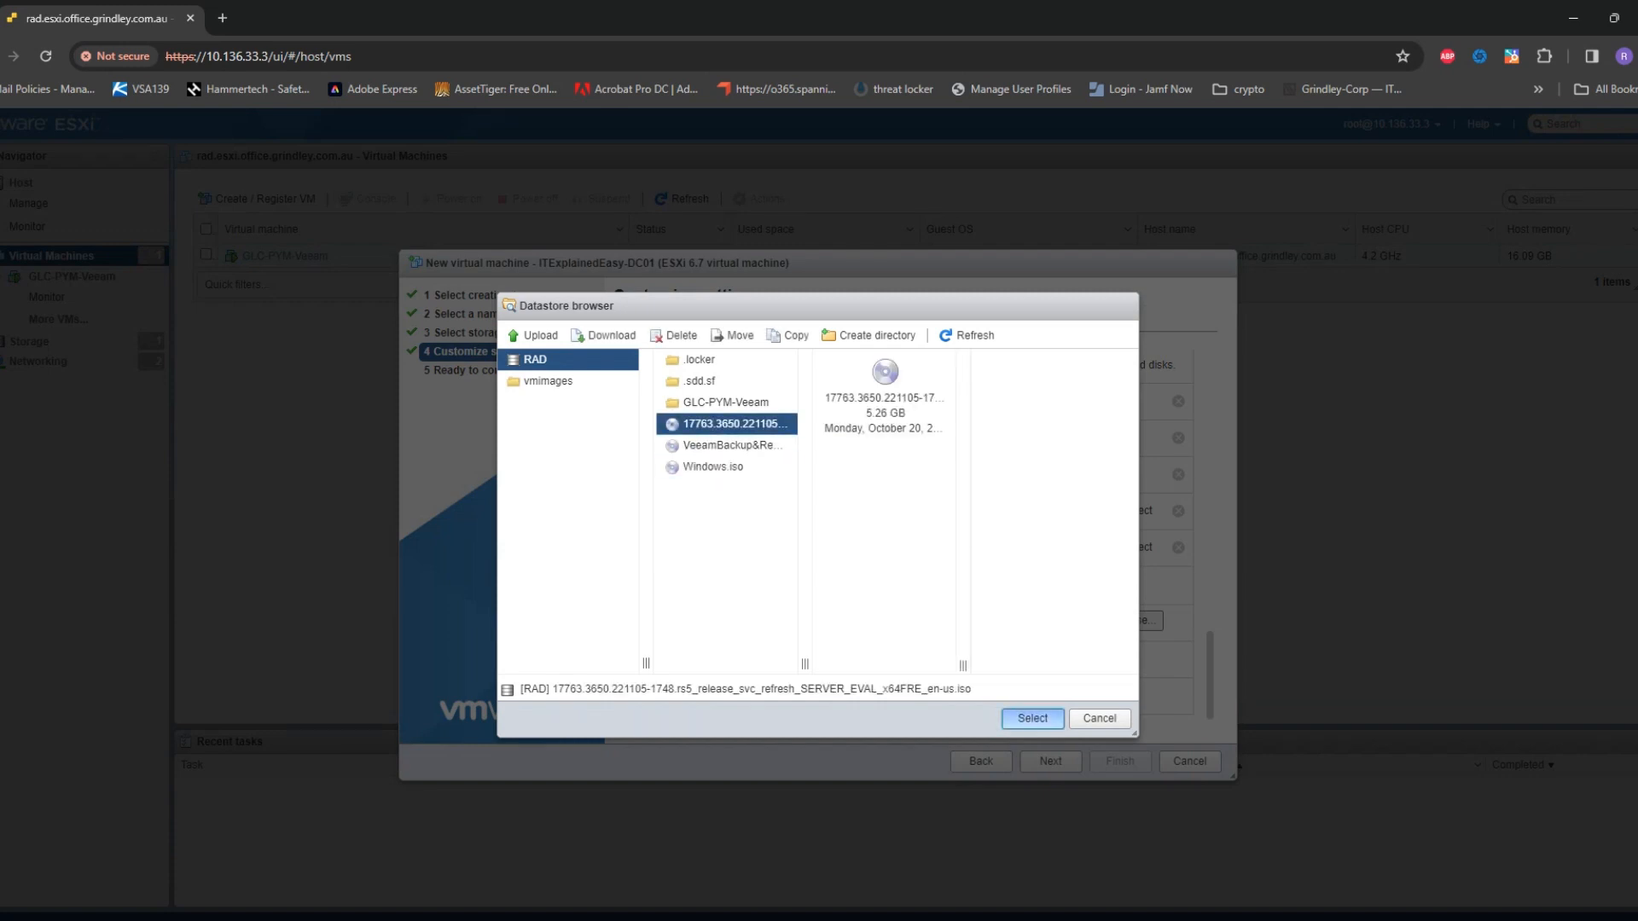
{"action": "left_click", "coordinate": [1032, 718]}
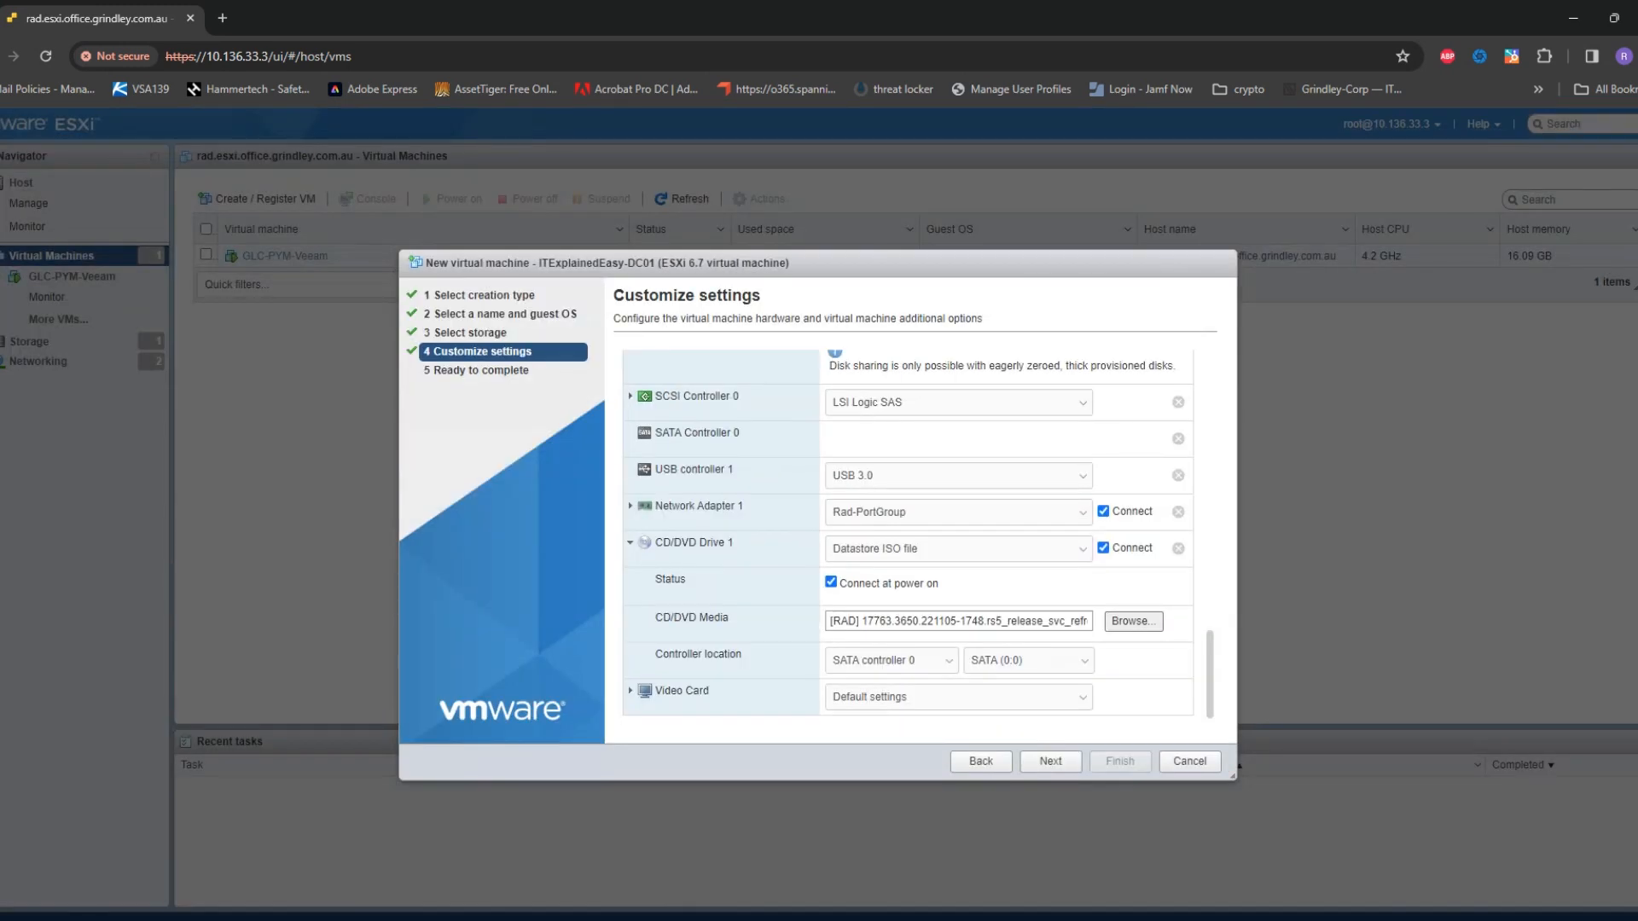
Keep Network Adapter 1 on Rad-PortGroup and advance to the Ready to complete summary
{"action": "scroll", "coordinate": [909, 537], "scroll_direction": "up", "scroll_amount": 6}
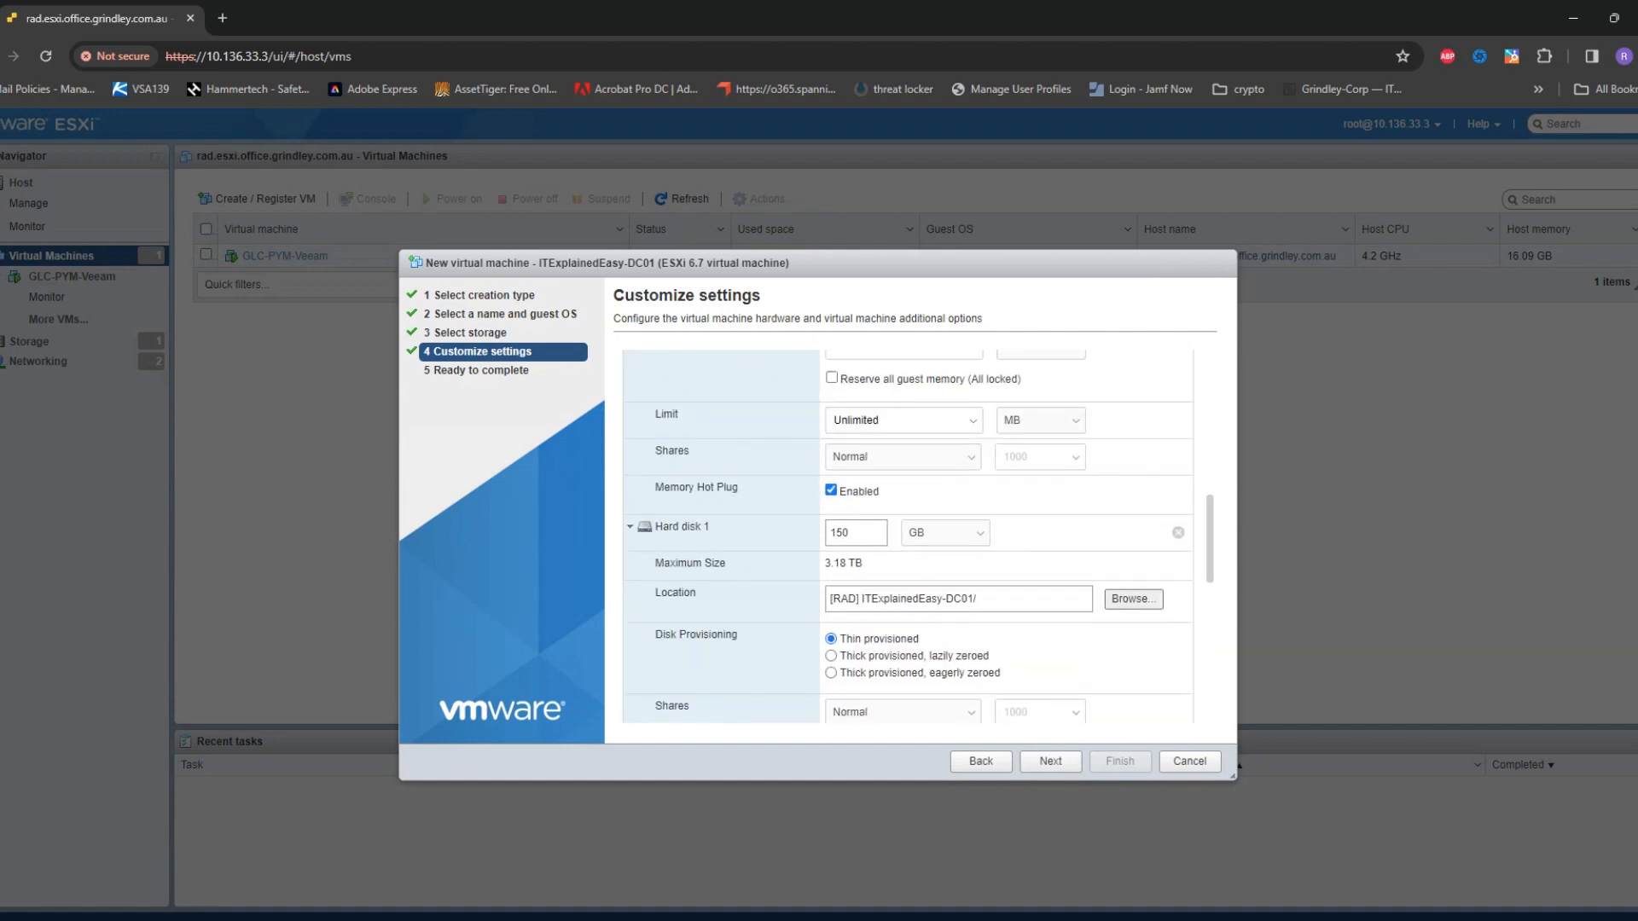
{"action": "scroll", "coordinate": [909, 538], "scroll_direction": "up", "scroll_amount": 3}
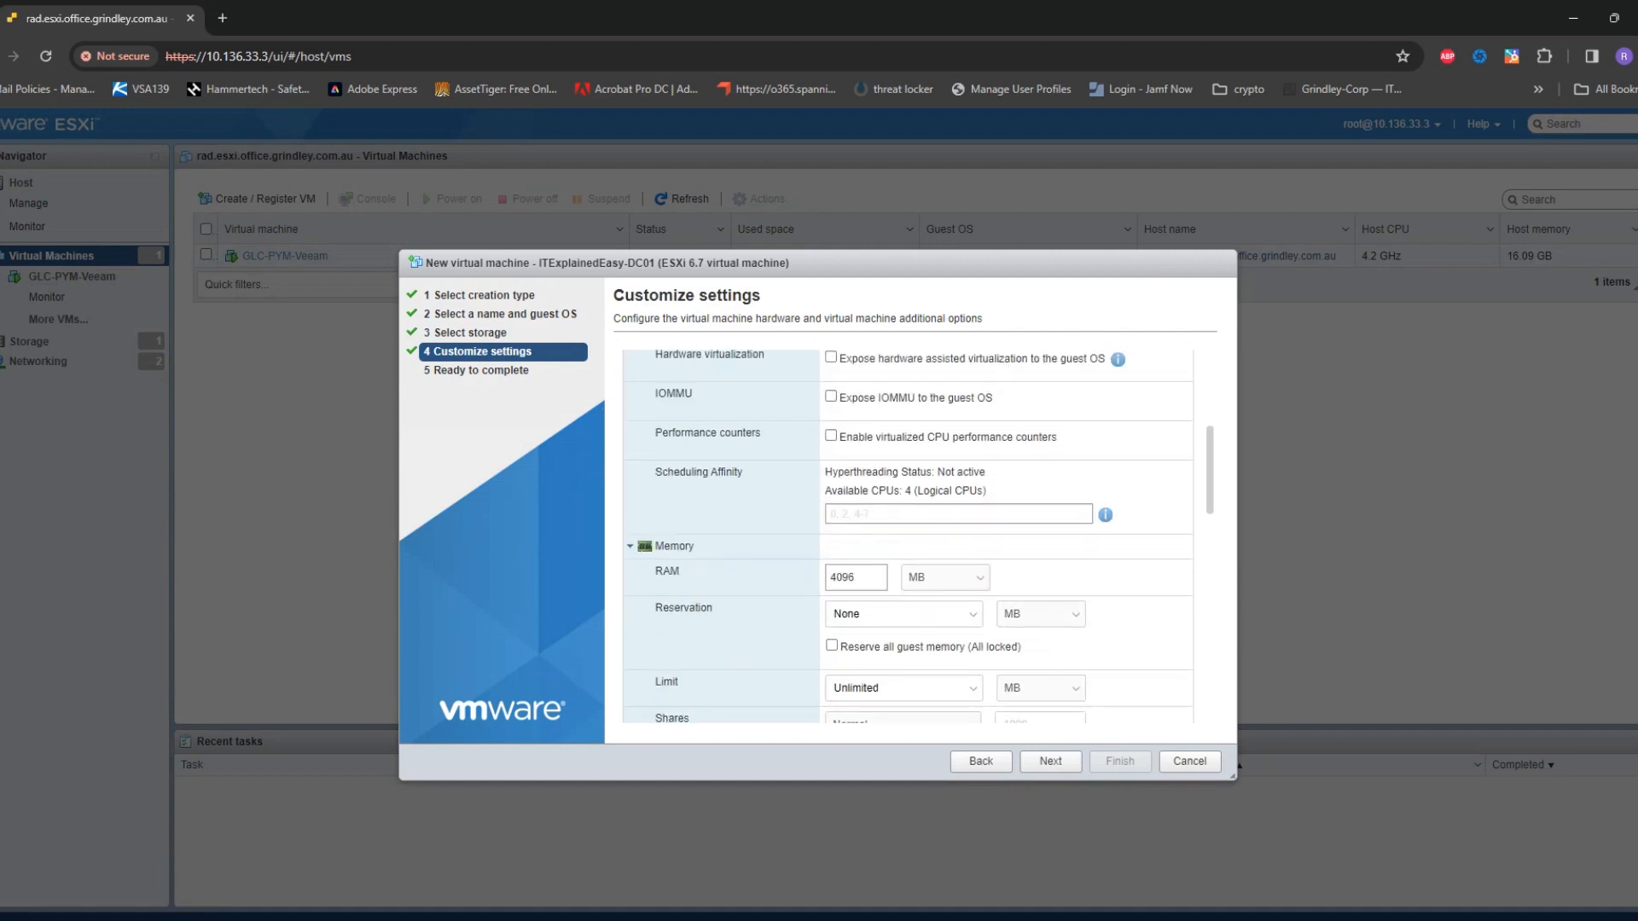
{"action": "scroll", "coordinate": [908, 537], "scroll_direction": "up", "scroll_amount": 4}
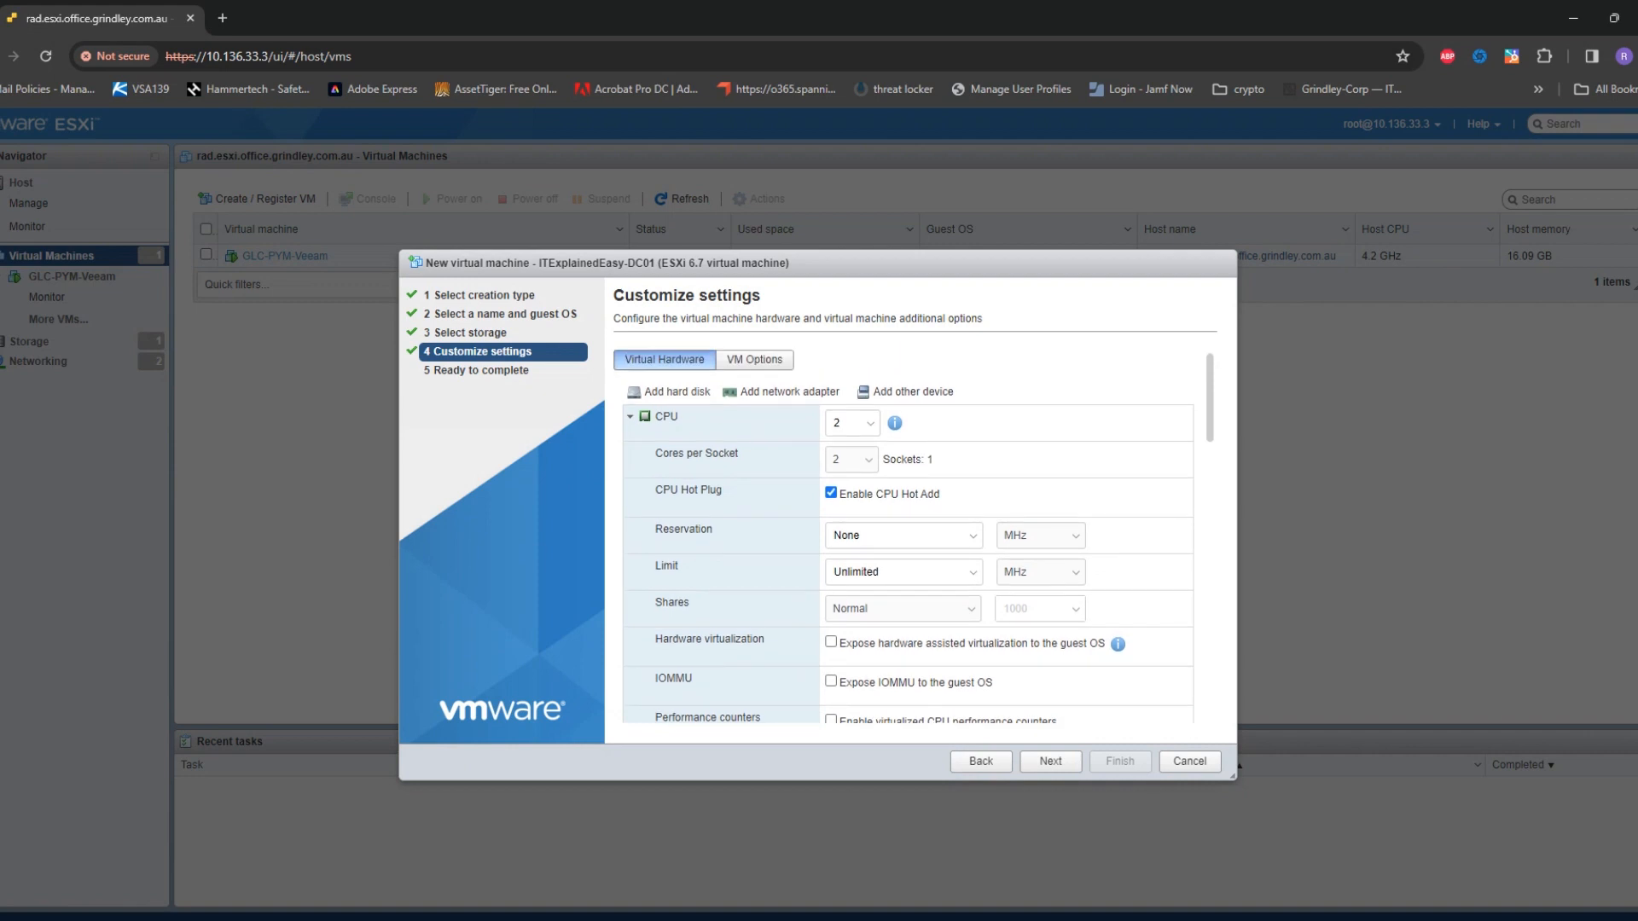
{"action": "scroll", "coordinate": [908, 537], "scroll_direction": "down", "scroll_amount": 5}
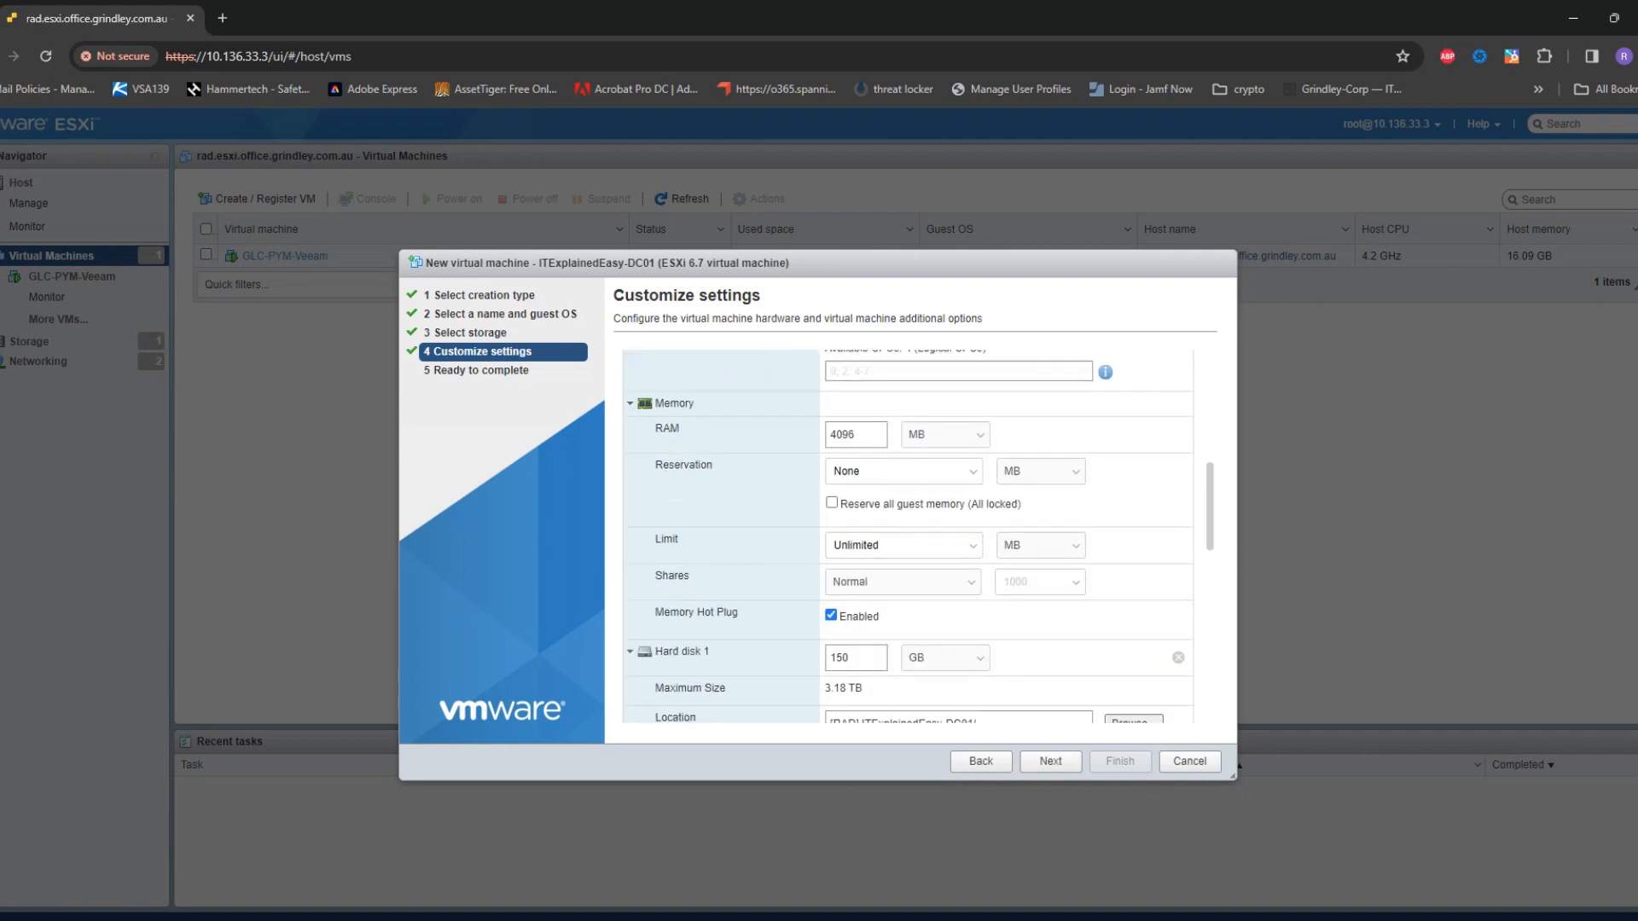
{"action": "scroll", "coordinate": [908, 537], "scroll_direction": "down", "scroll_amount": 4}
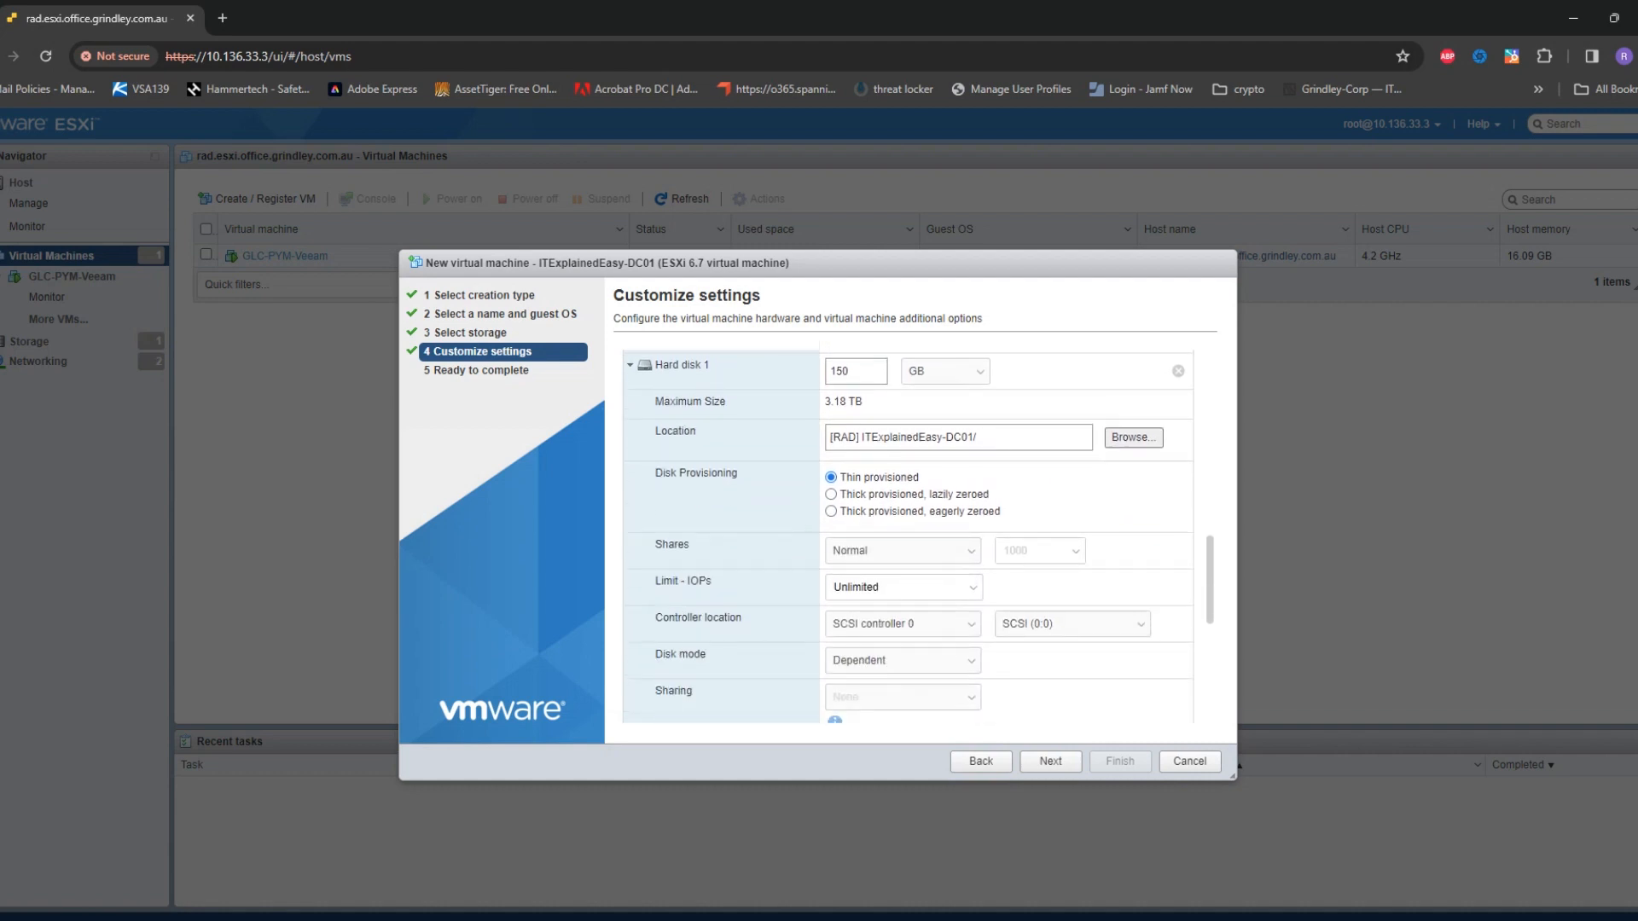
{"action": "scroll", "coordinate": [908, 537], "scroll_direction": "down", "scroll_amount": 2}
{"action": "scroll", "coordinate": [909, 537], "scroll_direction": "down", "scroll_amount": 1}
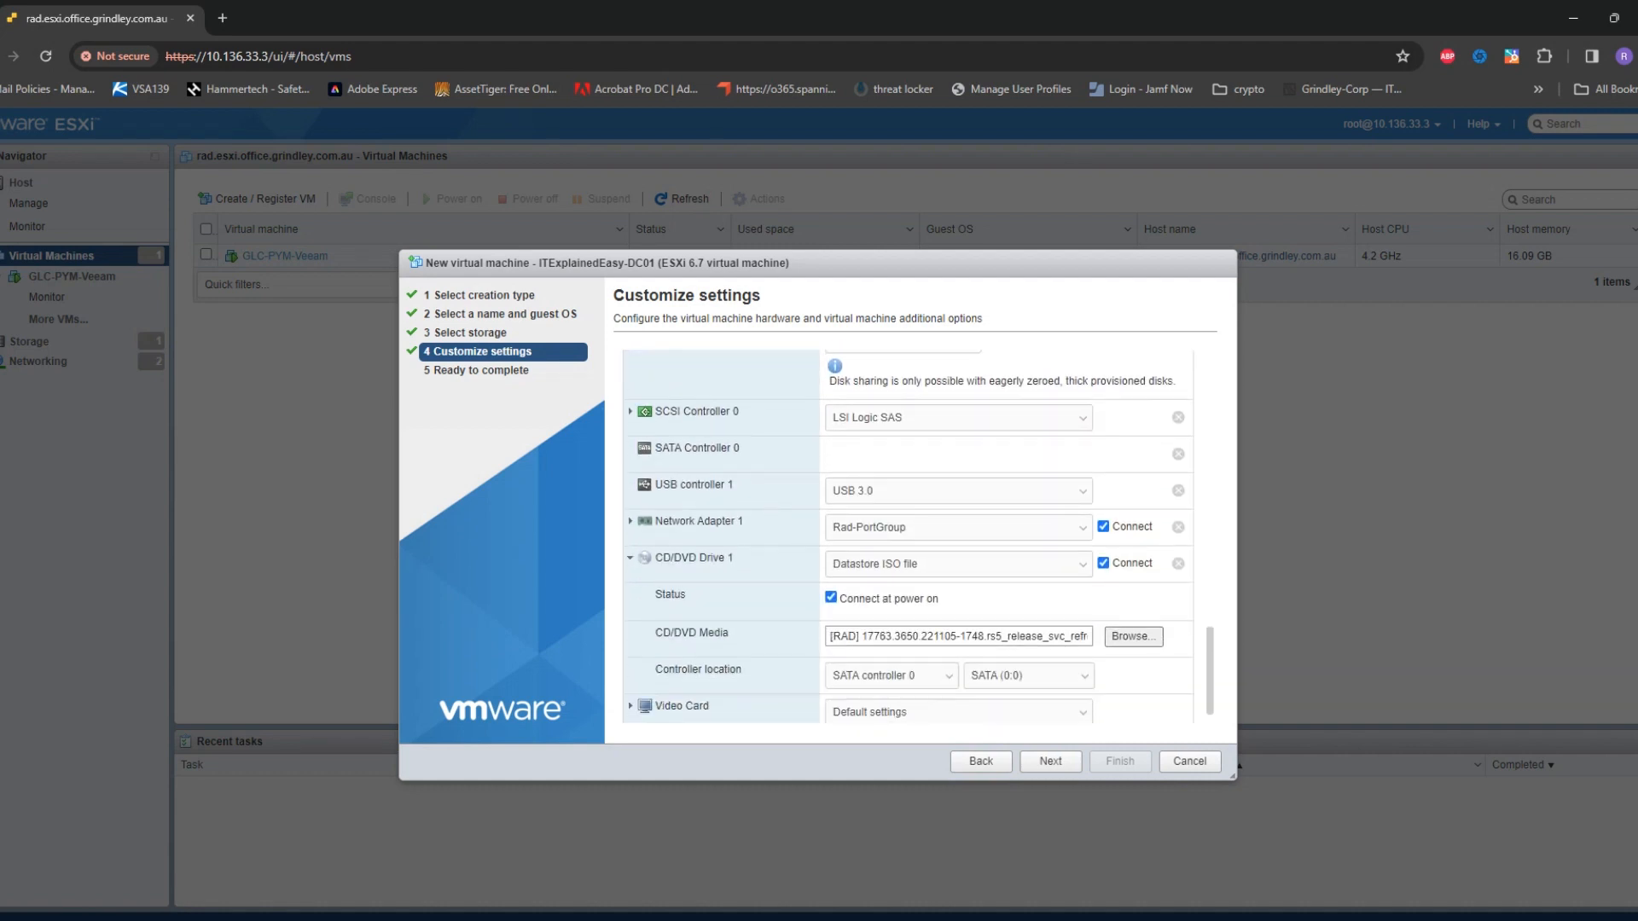
{"action": "left_click", "coordinate": [632, 521]}
{"action": "left_click", "coordinate": [958, 528]}
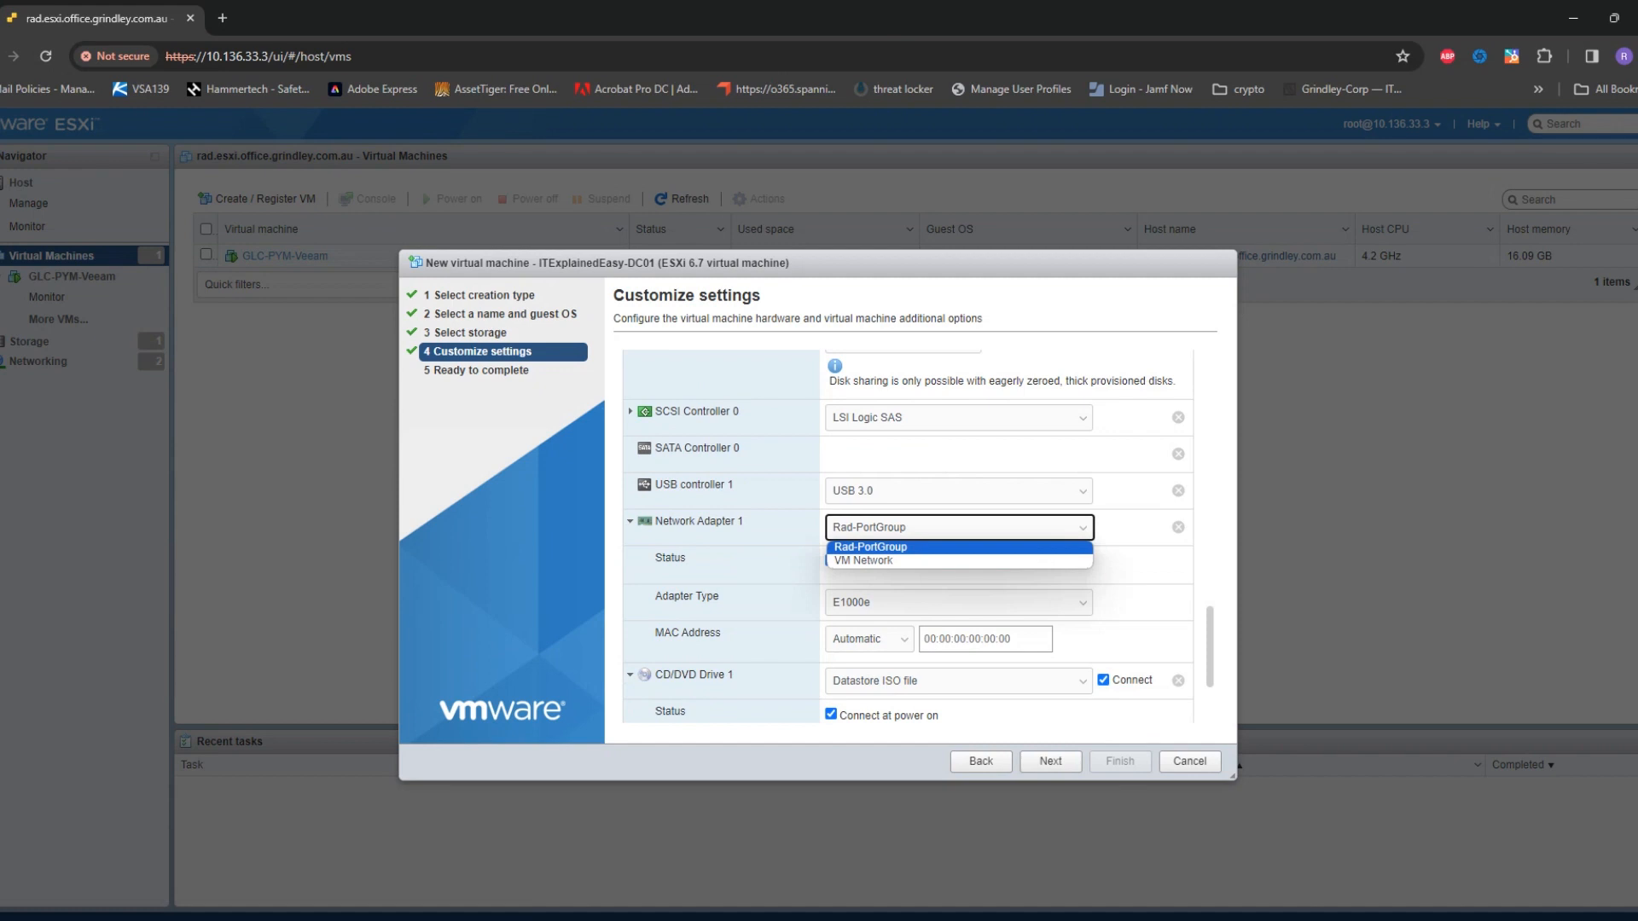
{"action": "left_click", "coordinate": [631, 521]}
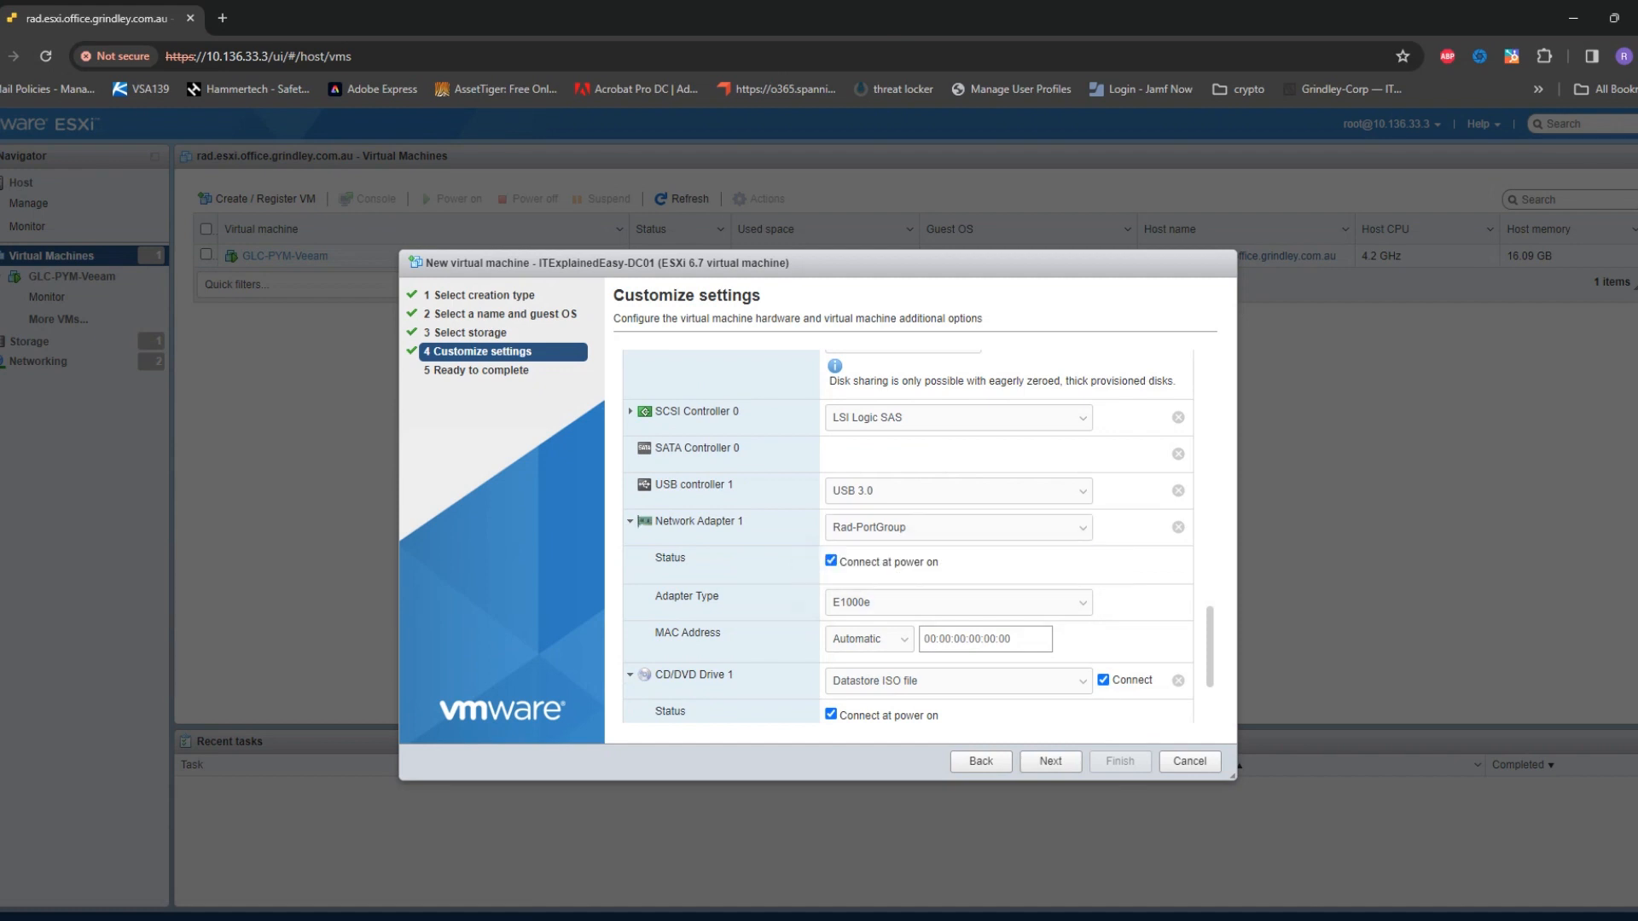
{"action": "left_click", "coordinate": [1051, 762]}
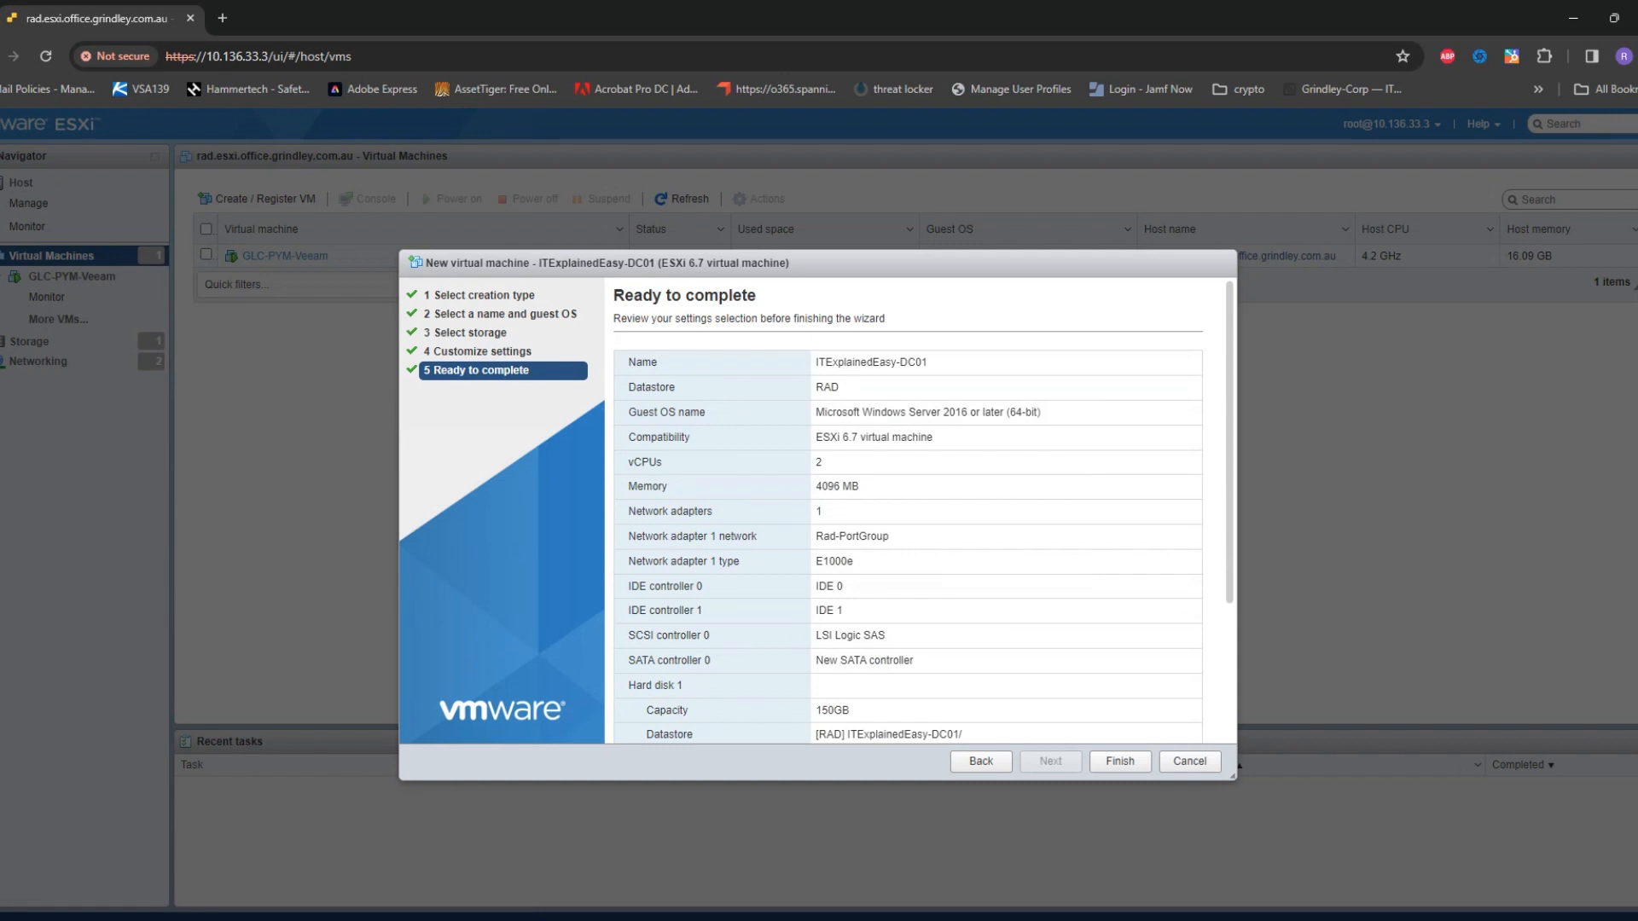
Finish creating ITExplainedEasy-DC01, then select it and power it on via its console
{"action": "left_click", "coordinate": [1120, 761]}
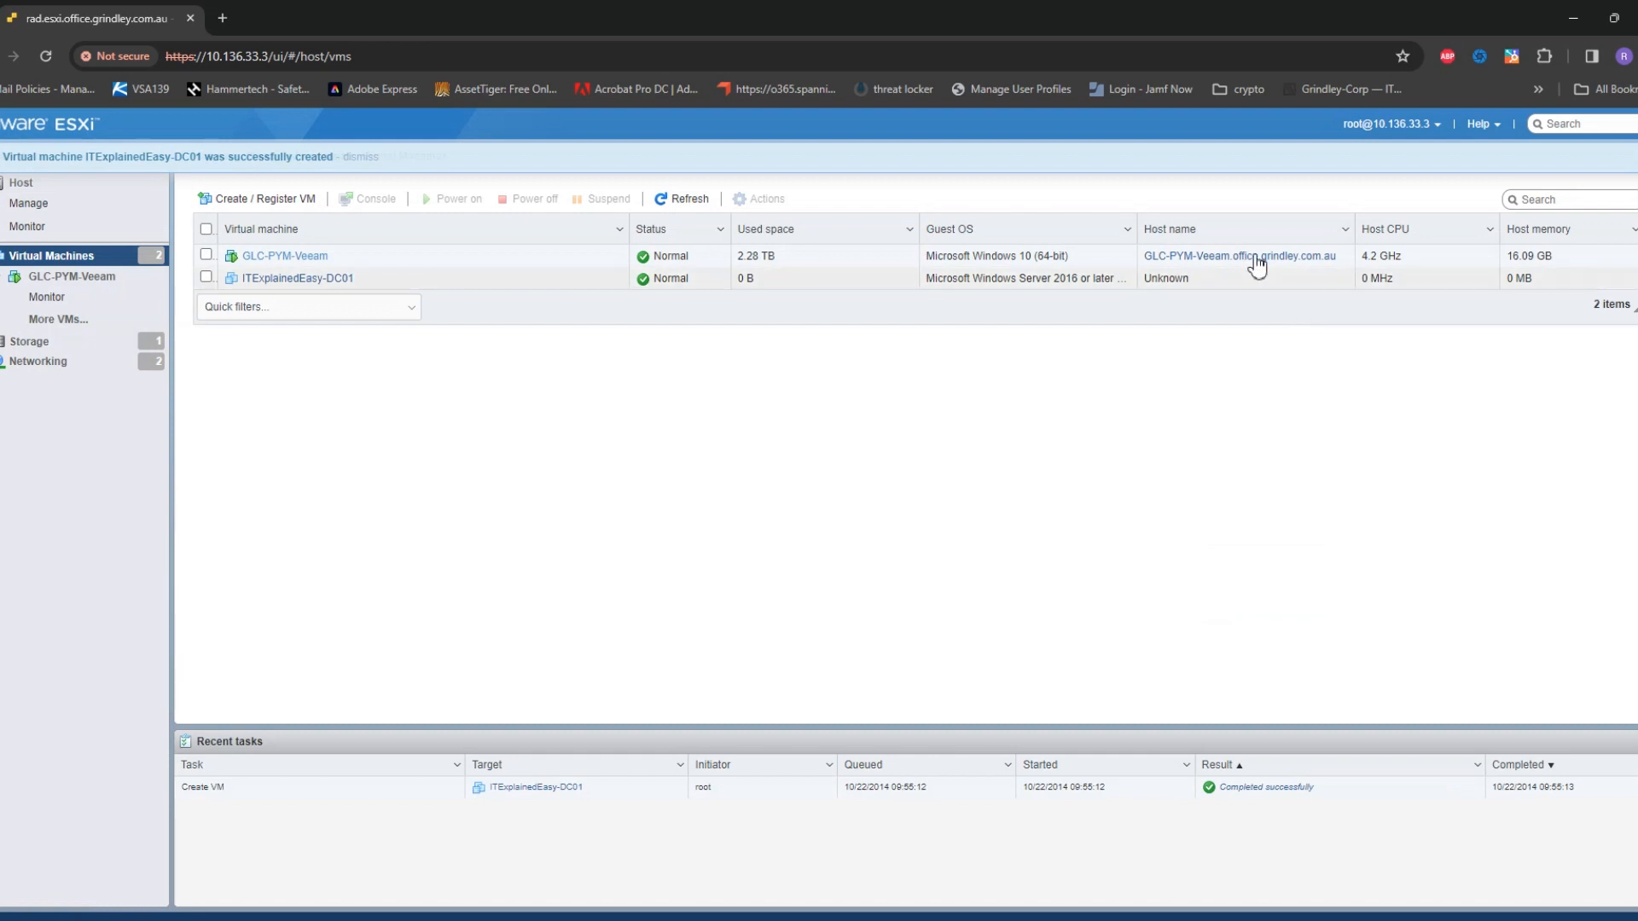
{"action": "left_click", "coordinate": [298, 278]}
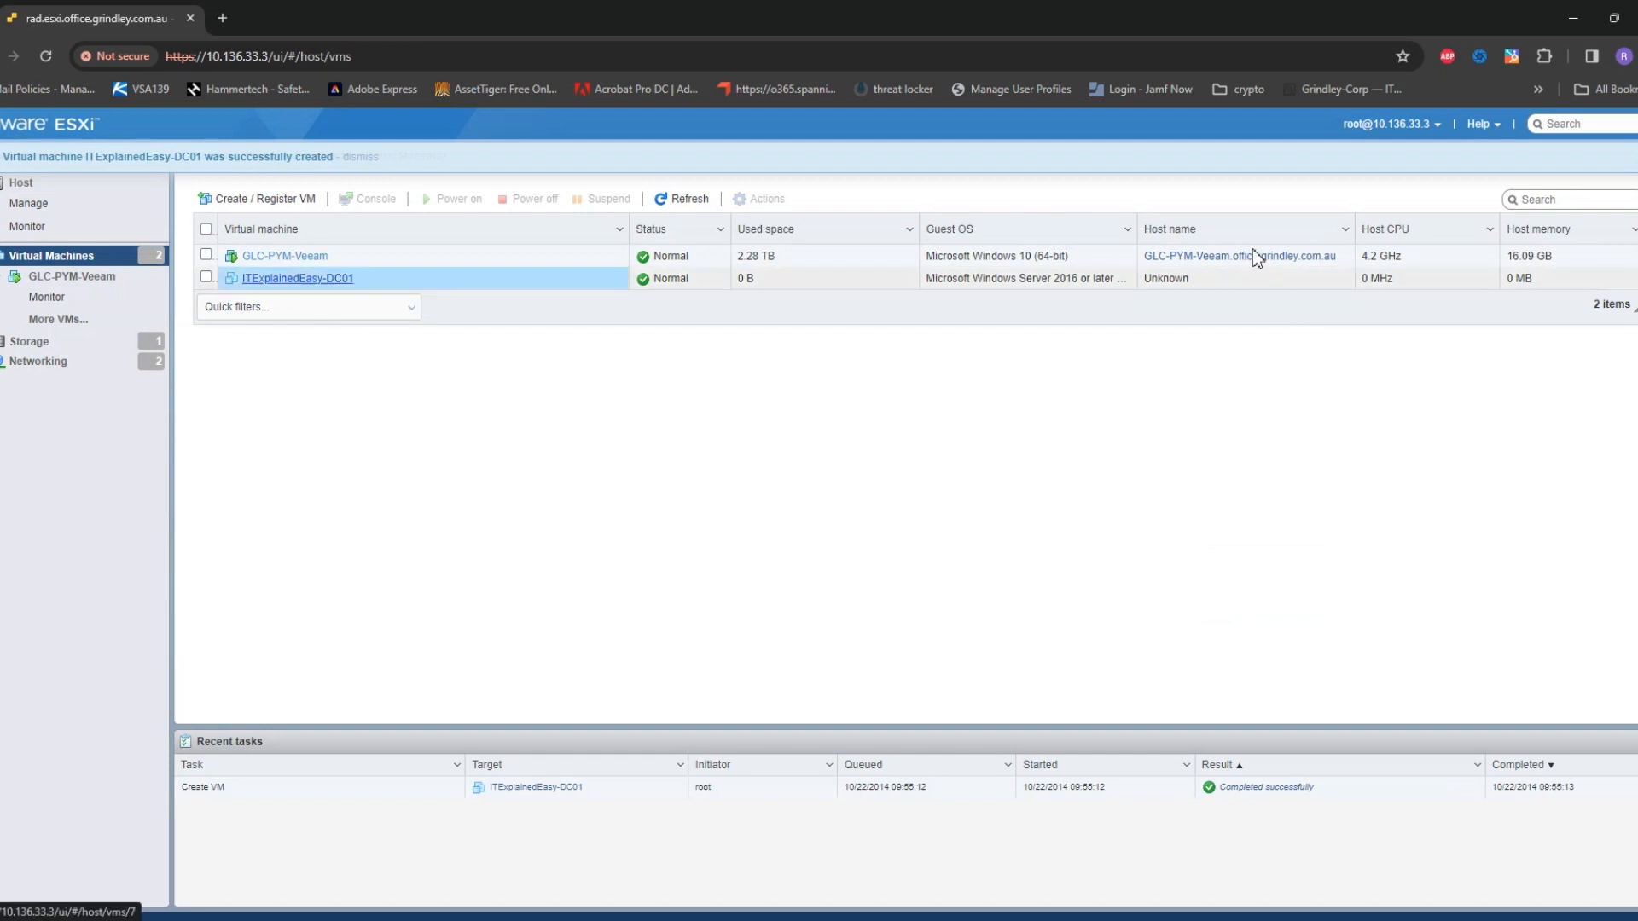
{"action": "left_click", "coordinate": [334, 294]}
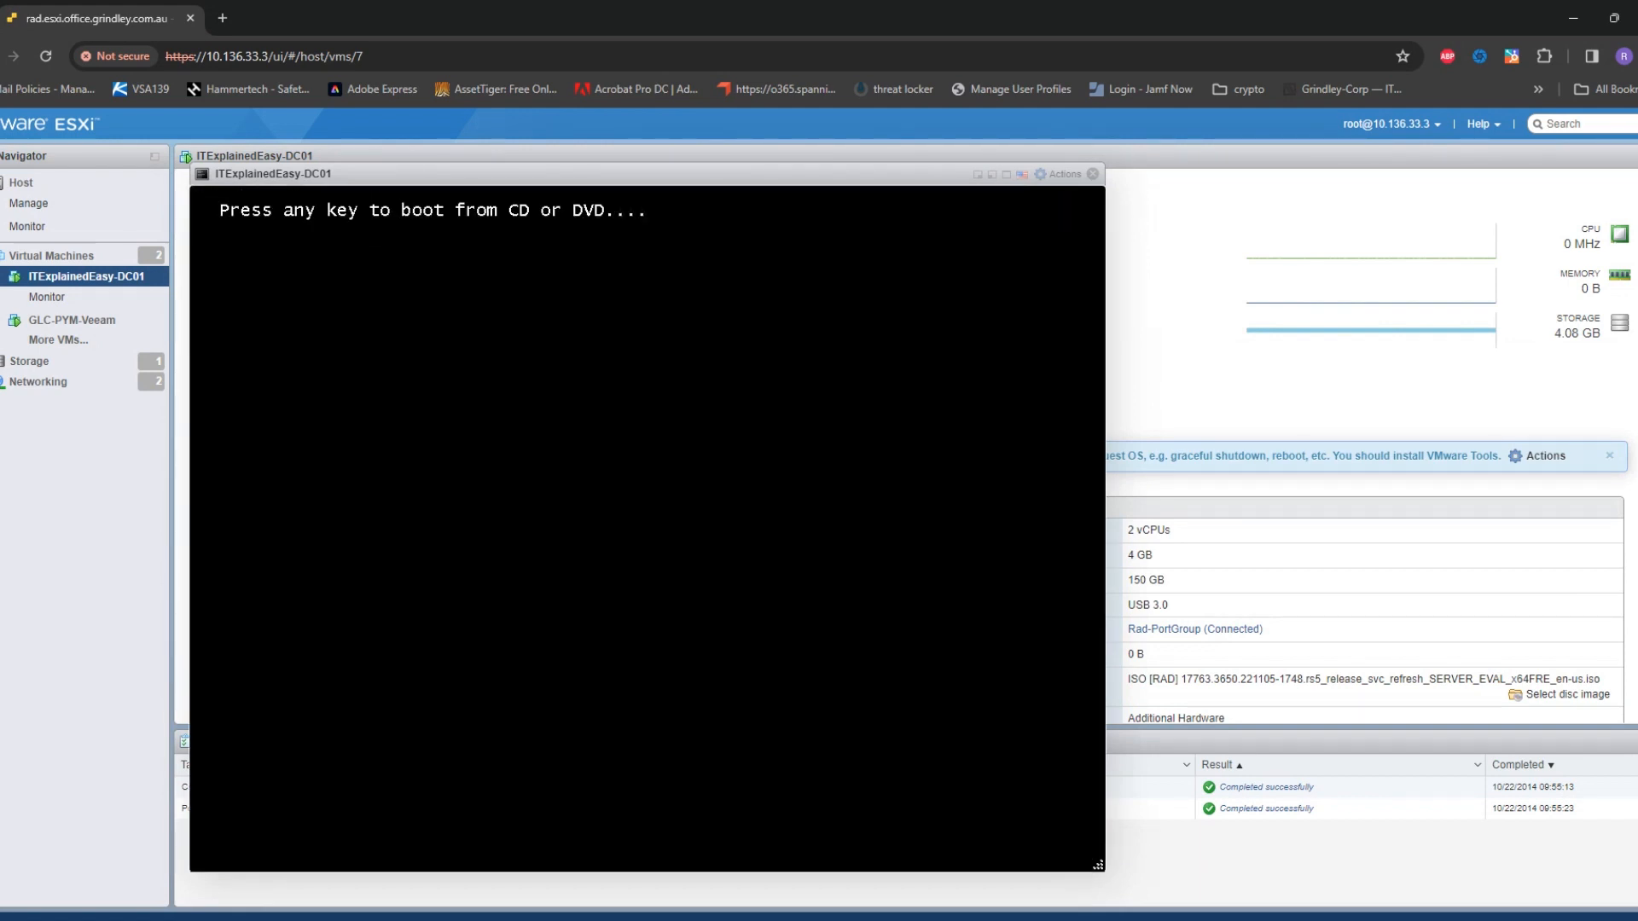
Answer the console prompt to boot the VM from the Windows Server install disc
{"action": "key", "text": "Return"}
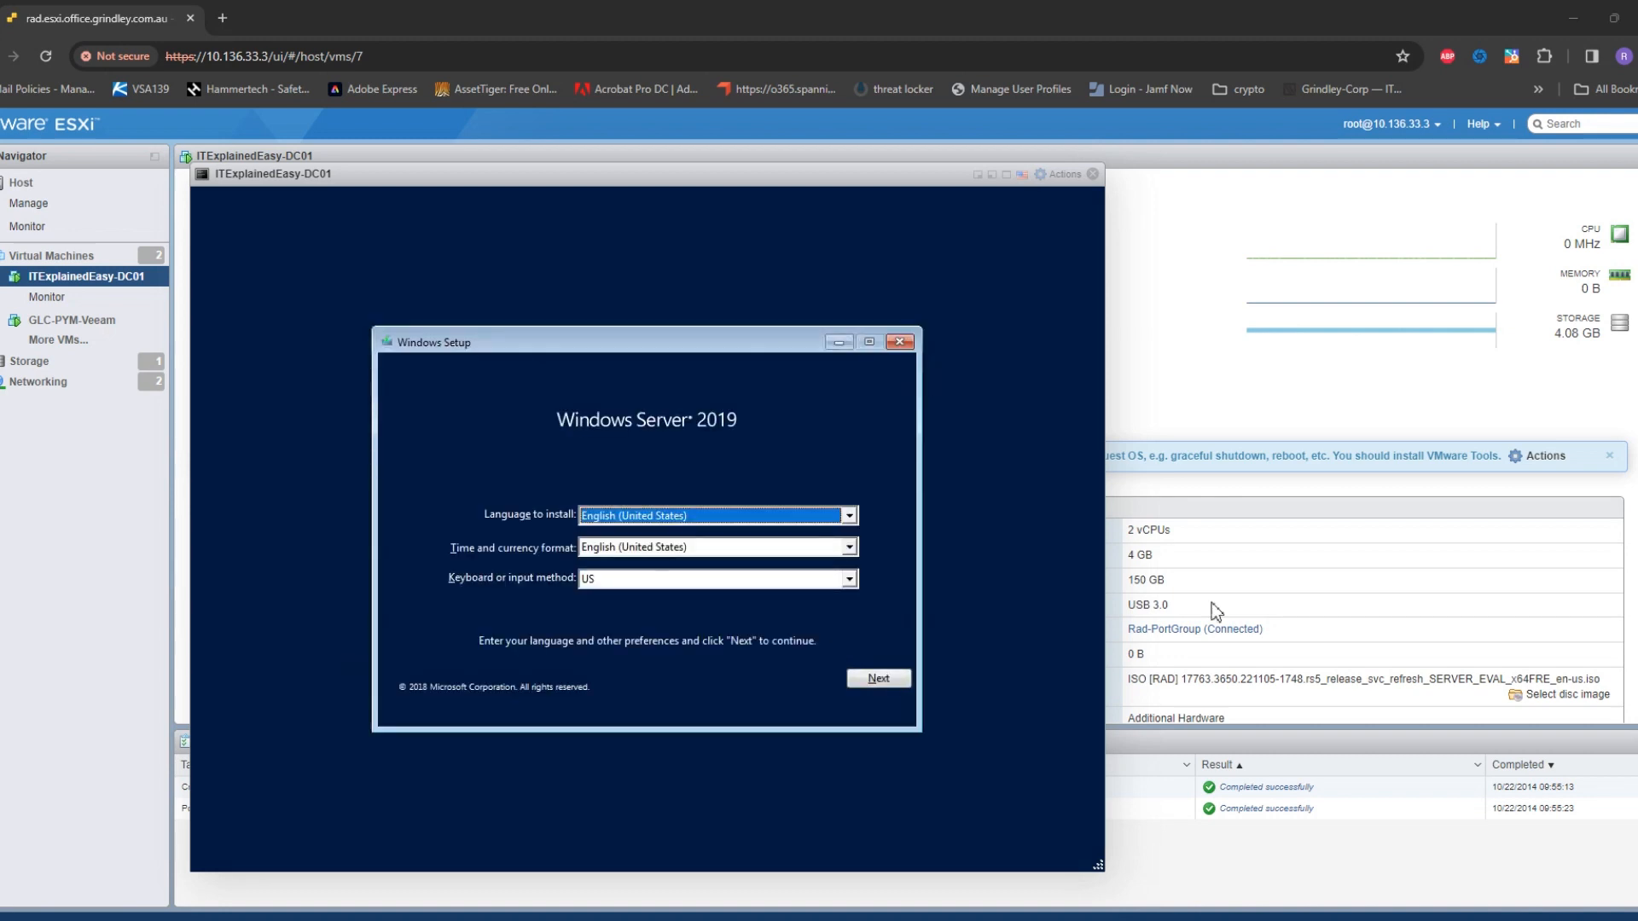
Pick English (Australia) as time and currency format, then start Install now
{"action": "left_click", "coordinate": [849, 547]}
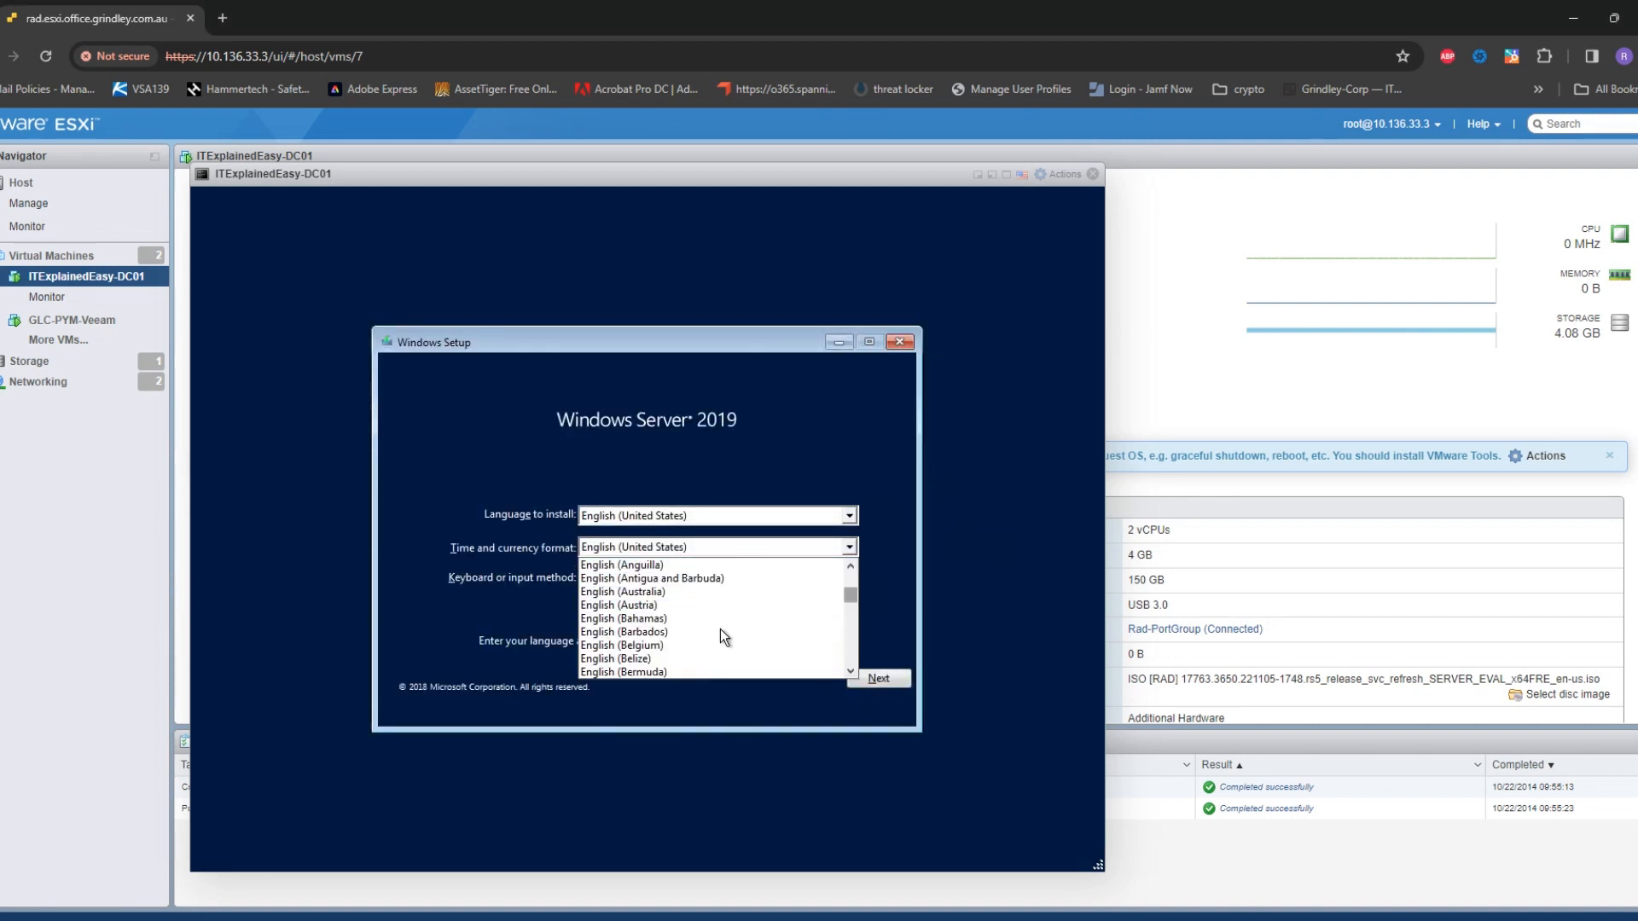
{"action": "left_click", "coordinate": [661, 592]}
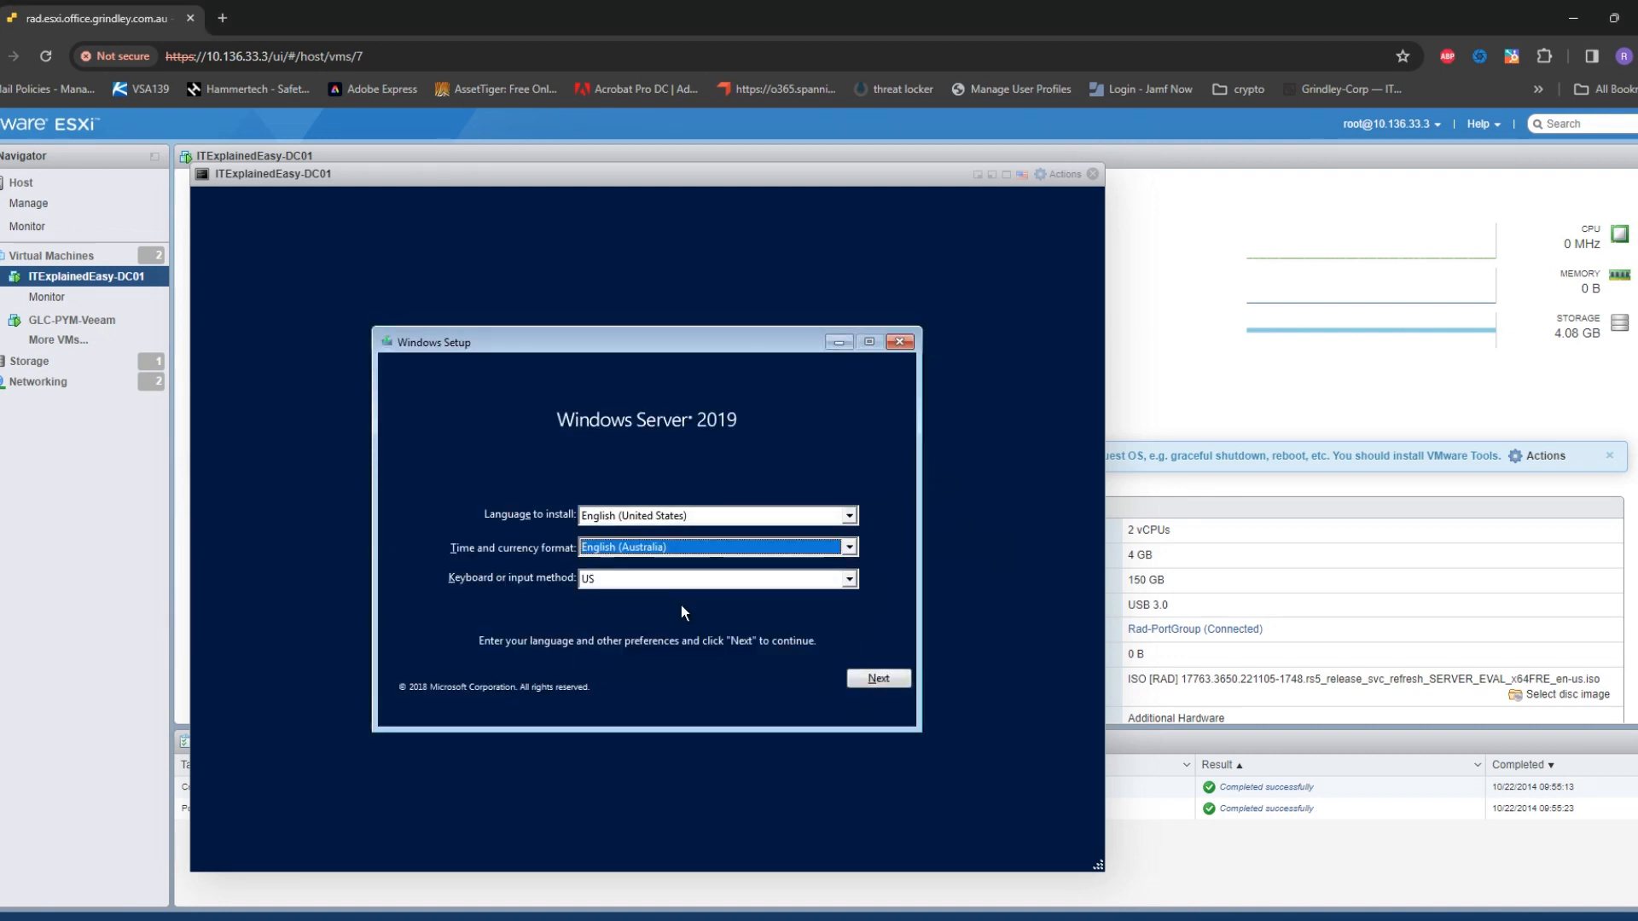
{"action": "left_click", "coordinate": [853, 680]}
{"action": "left_click", "coordinate": [664, 551]}
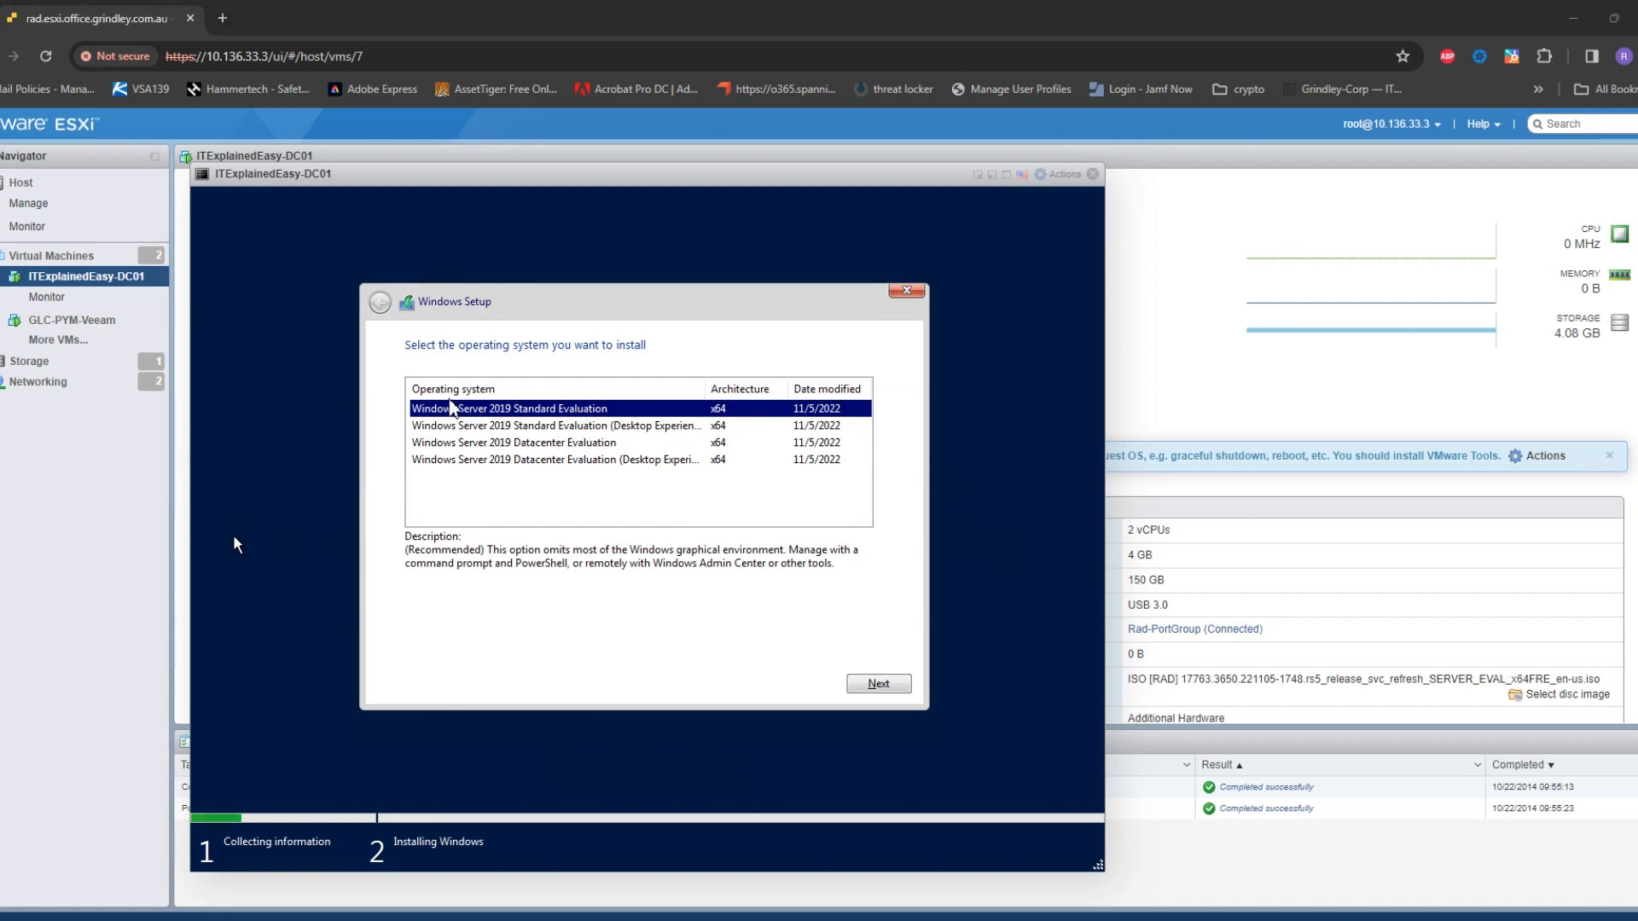
Select Windows Server 2019 Standard Evaluation (Desktop Experience) and continue
{"action": "left_click", "coordinate": [633, 431]}
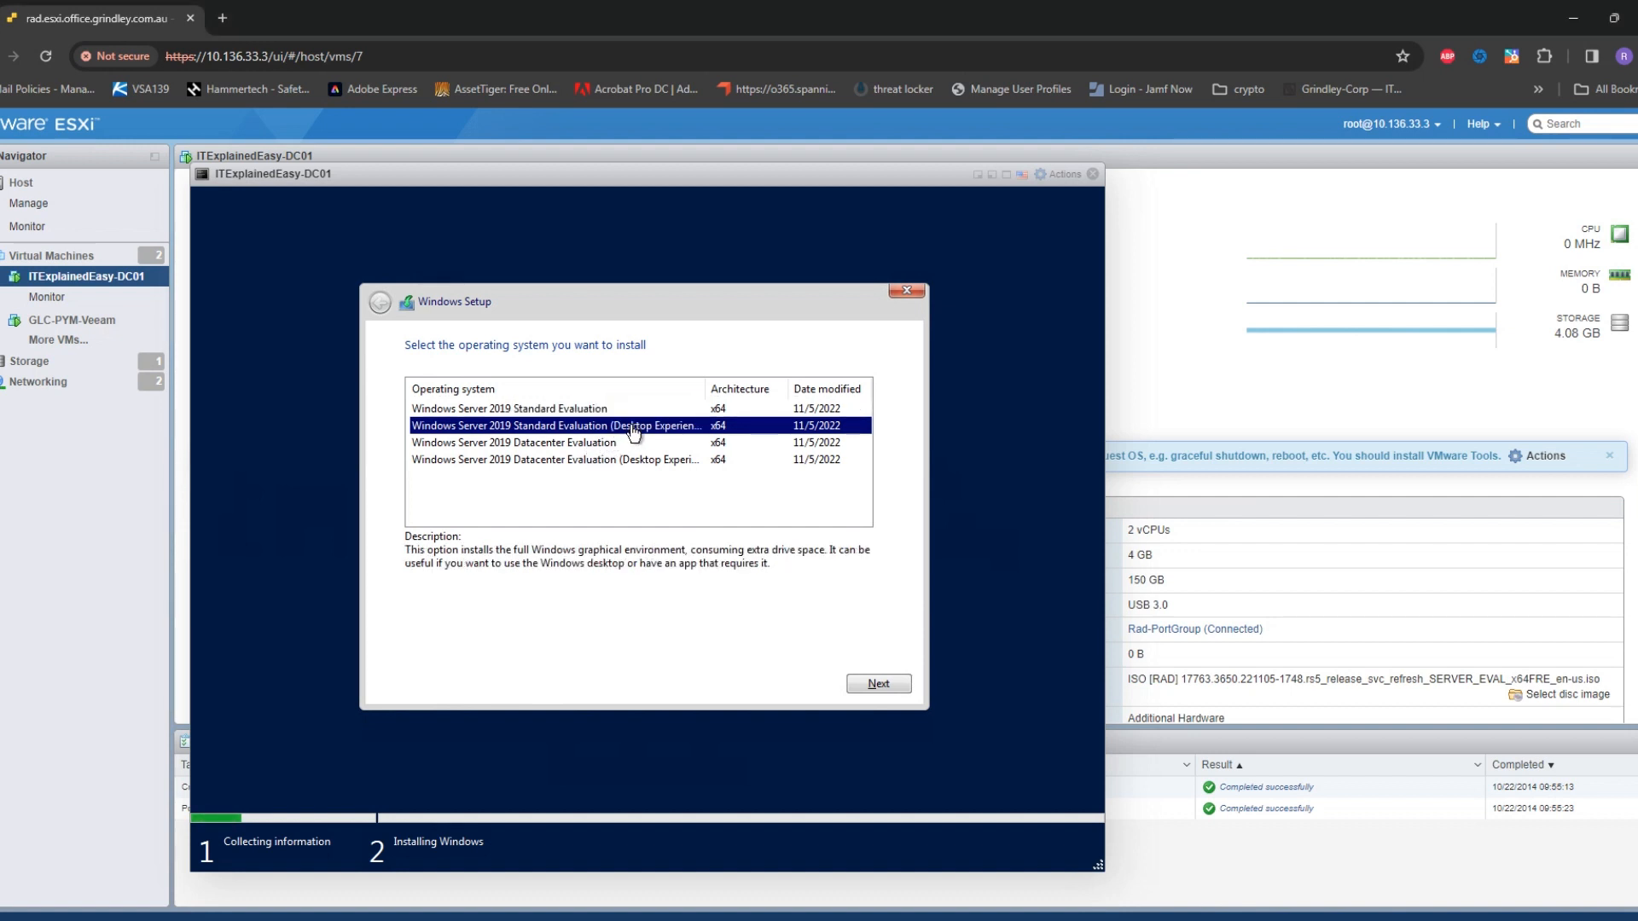
{"action": "left_click", "coordinate": [877, 686]}
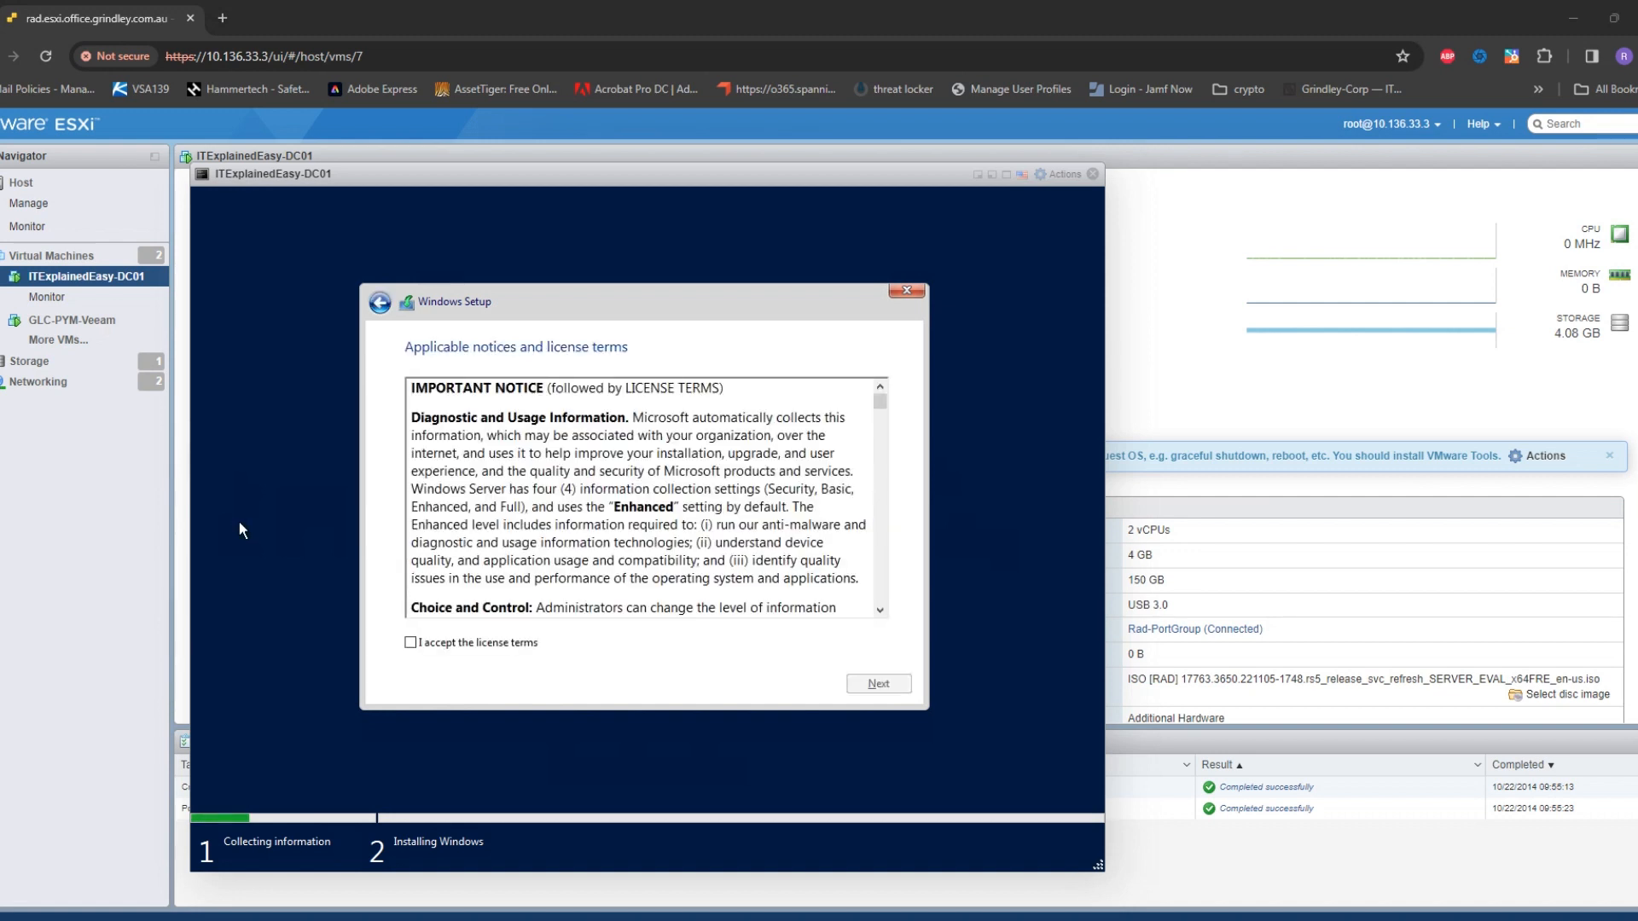
Accept the license, choose Custom install, and create a full 153600 MB partition on Drive 0
{"action": "left_click", "coordinate": [491, 647]}
{"action": "left_click", "coordinate": [878, 685]}
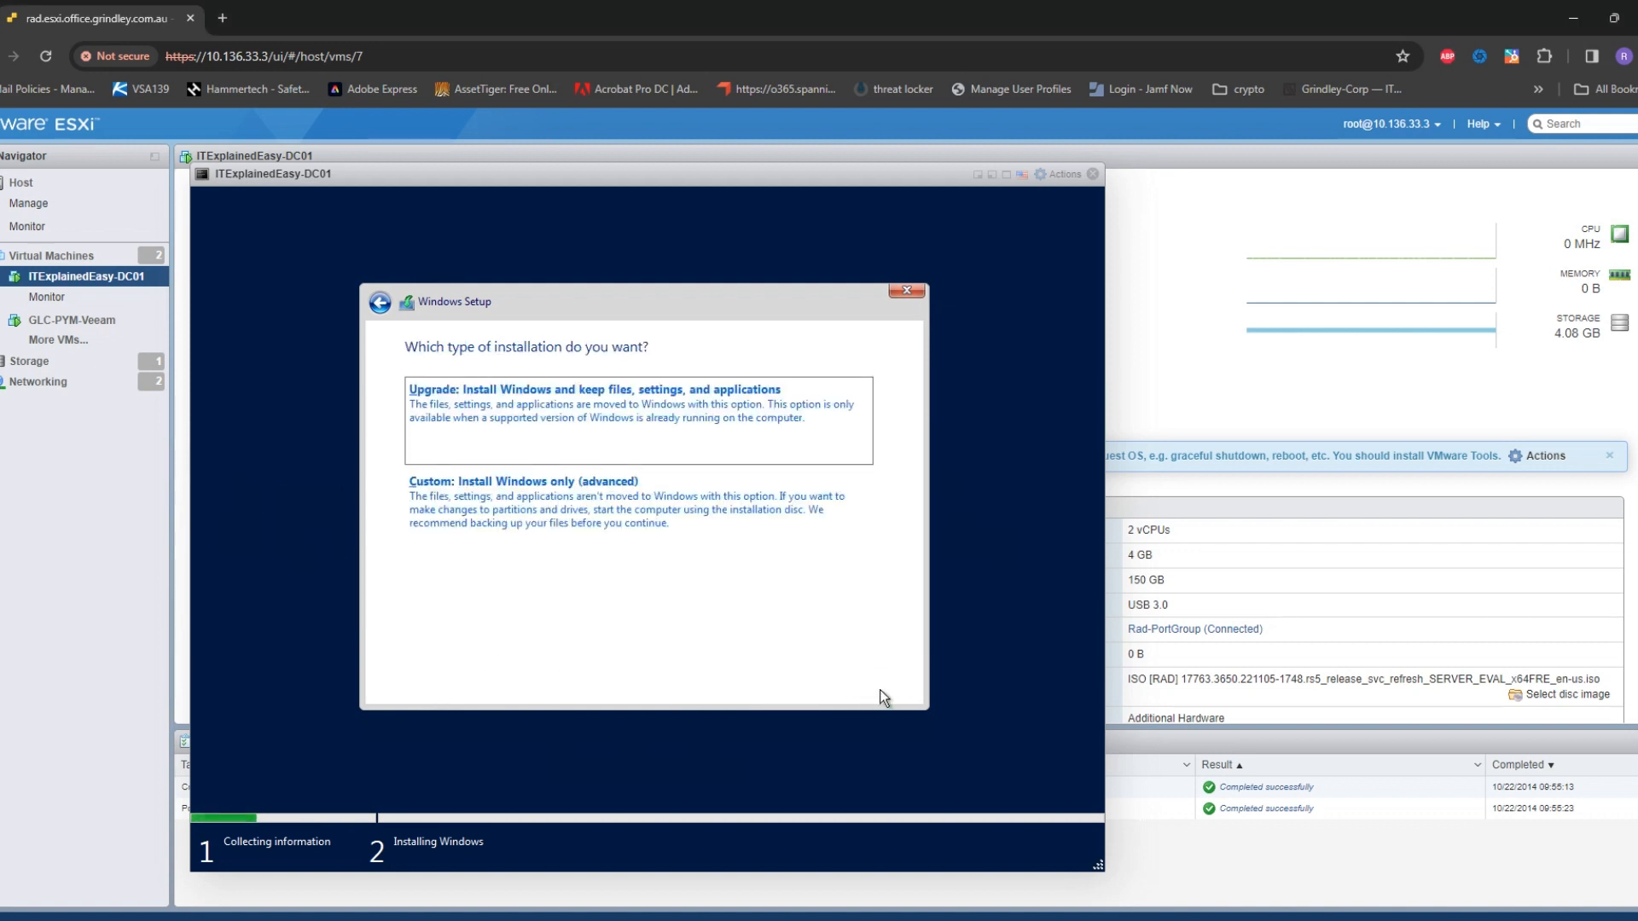
{"action": "left_click", "coordinate": [751, 536]}
{"action": "left_click", "coordinate": [779, 580]}
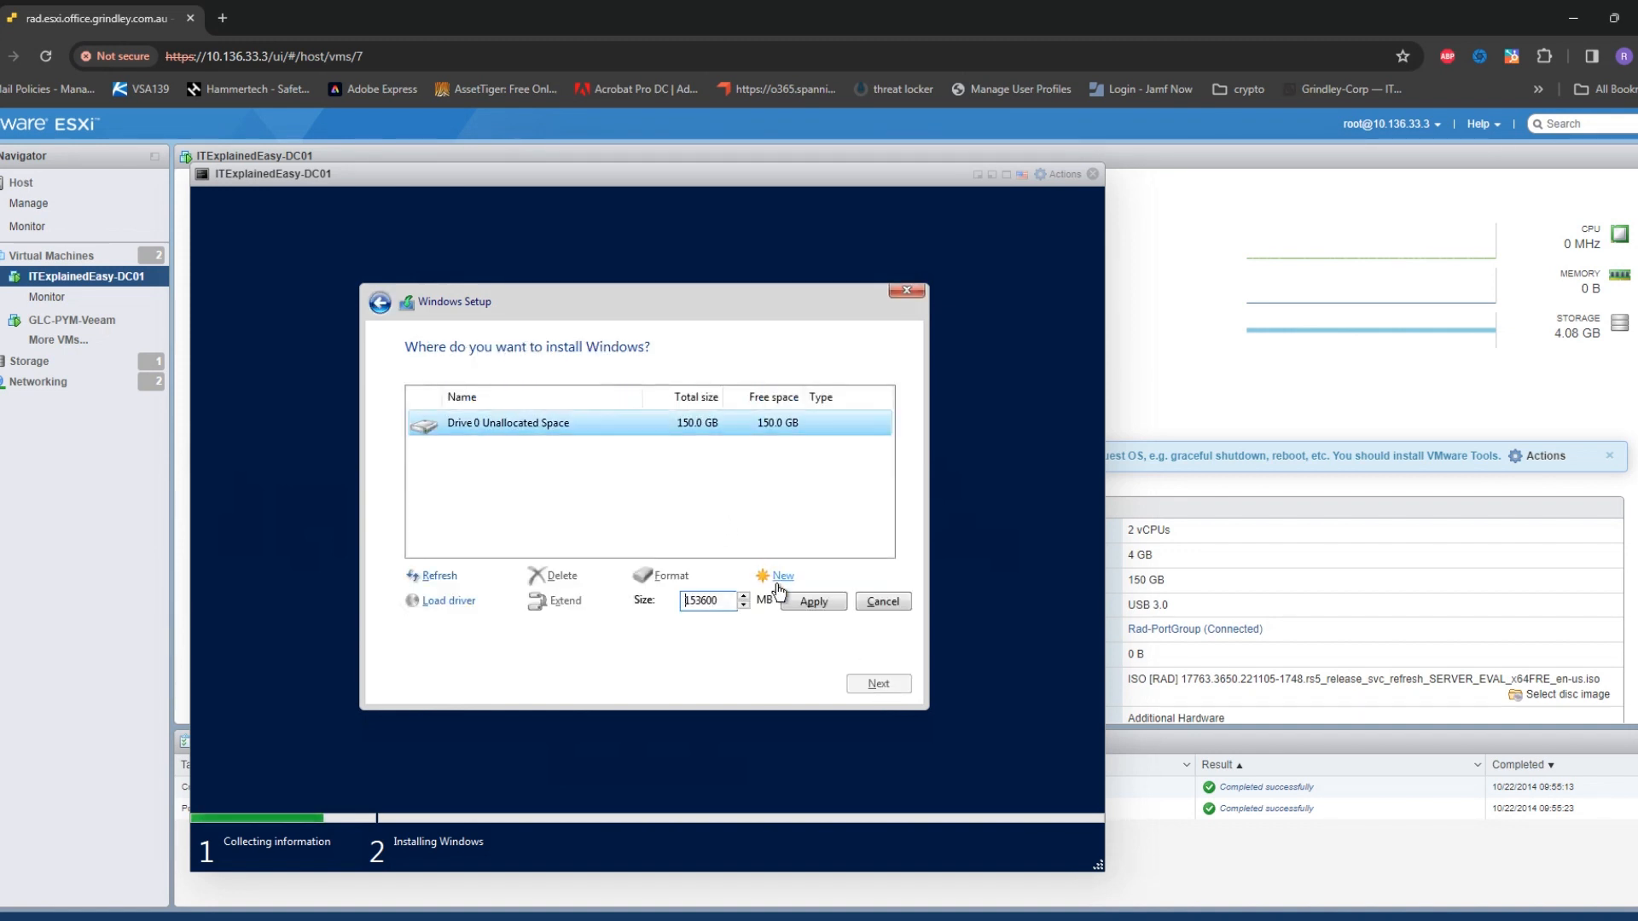
{"action": "left_click", "coordinate": [807, 604]}
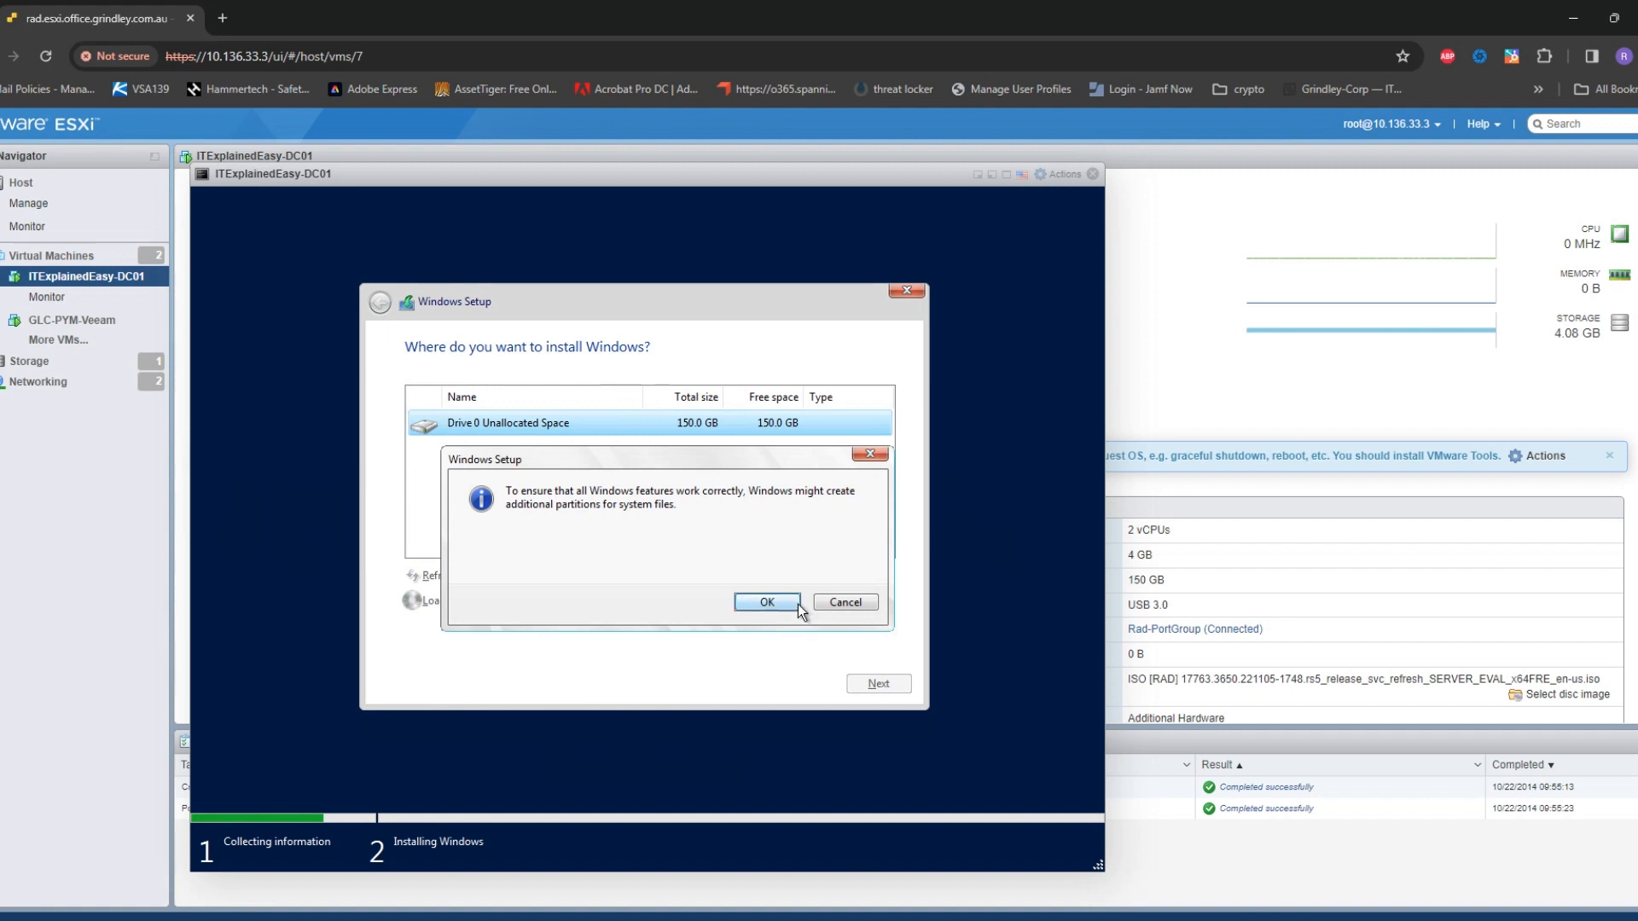
{"action": "left_click", "coordinate": [795, 600]}
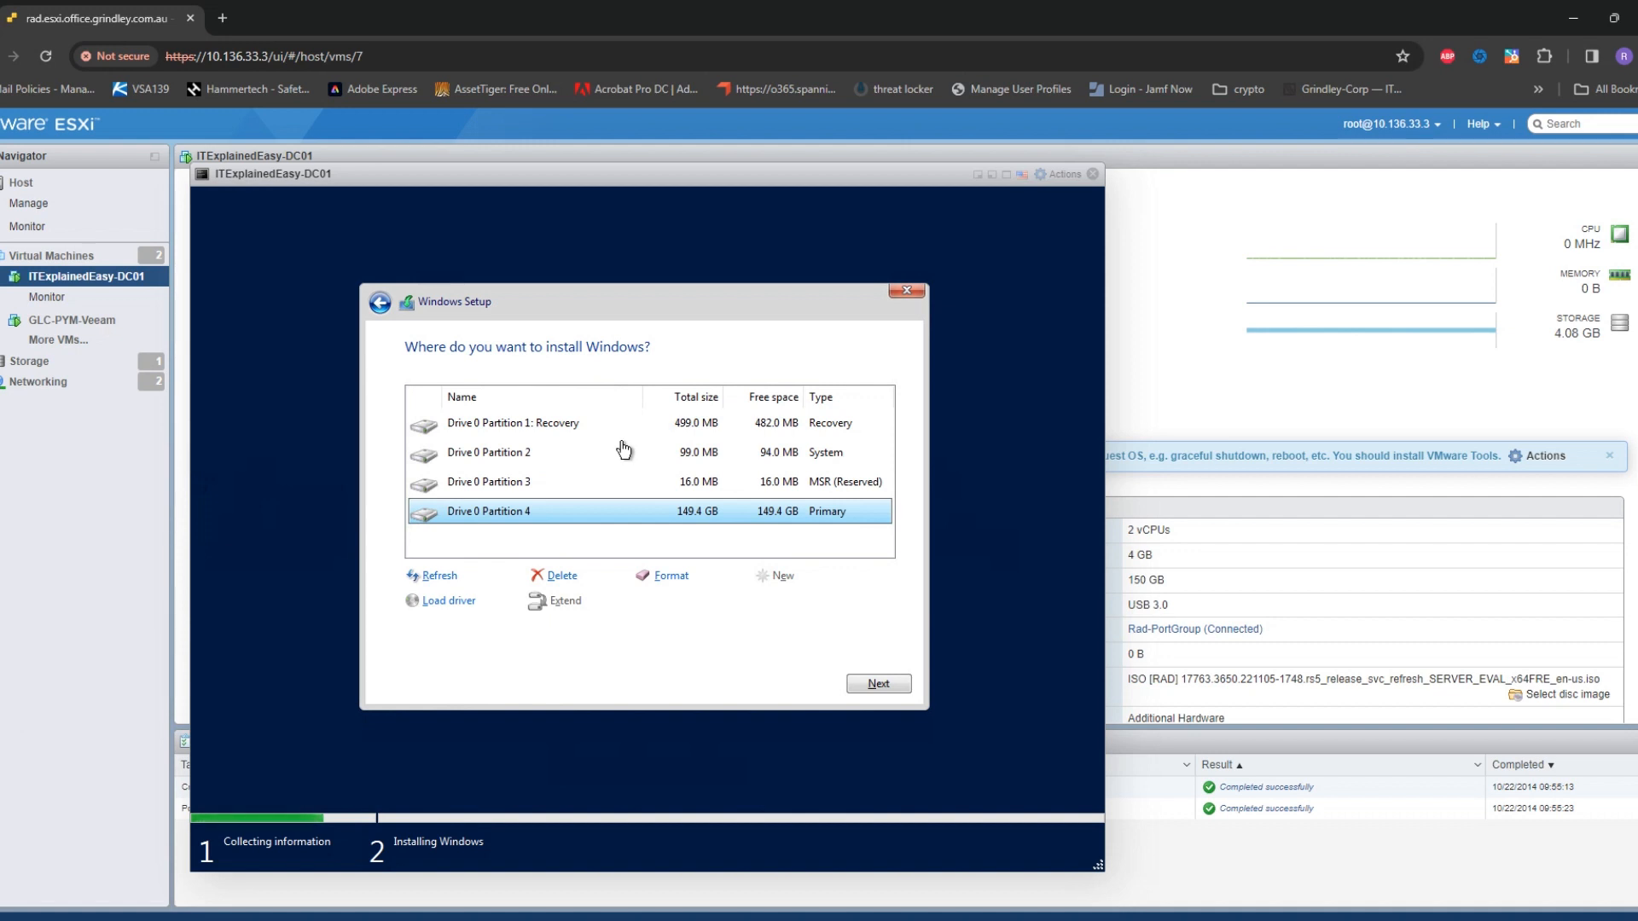
Start installing Windows onto Drive 0 Partition 4
{"action": "left_click", "coordinate": [878, 686]}
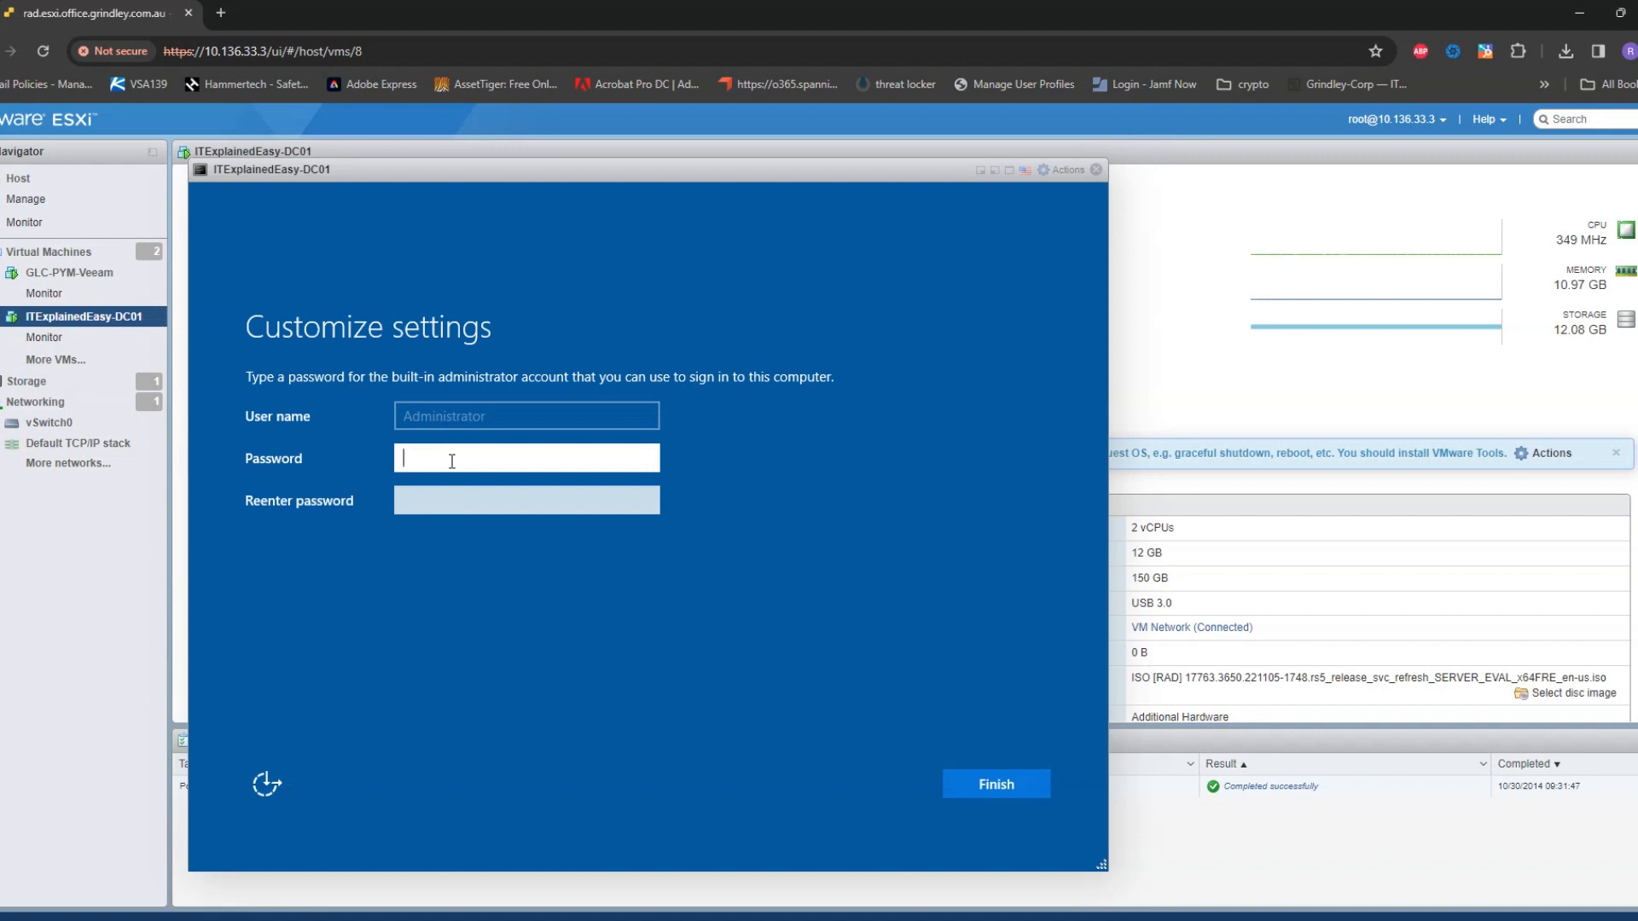
Enter and confirm the built-in Administrator password, then finish Windows setup
{"action": "type", "text": "••••••••••"}
{"action": "key", "text": "Tab"}
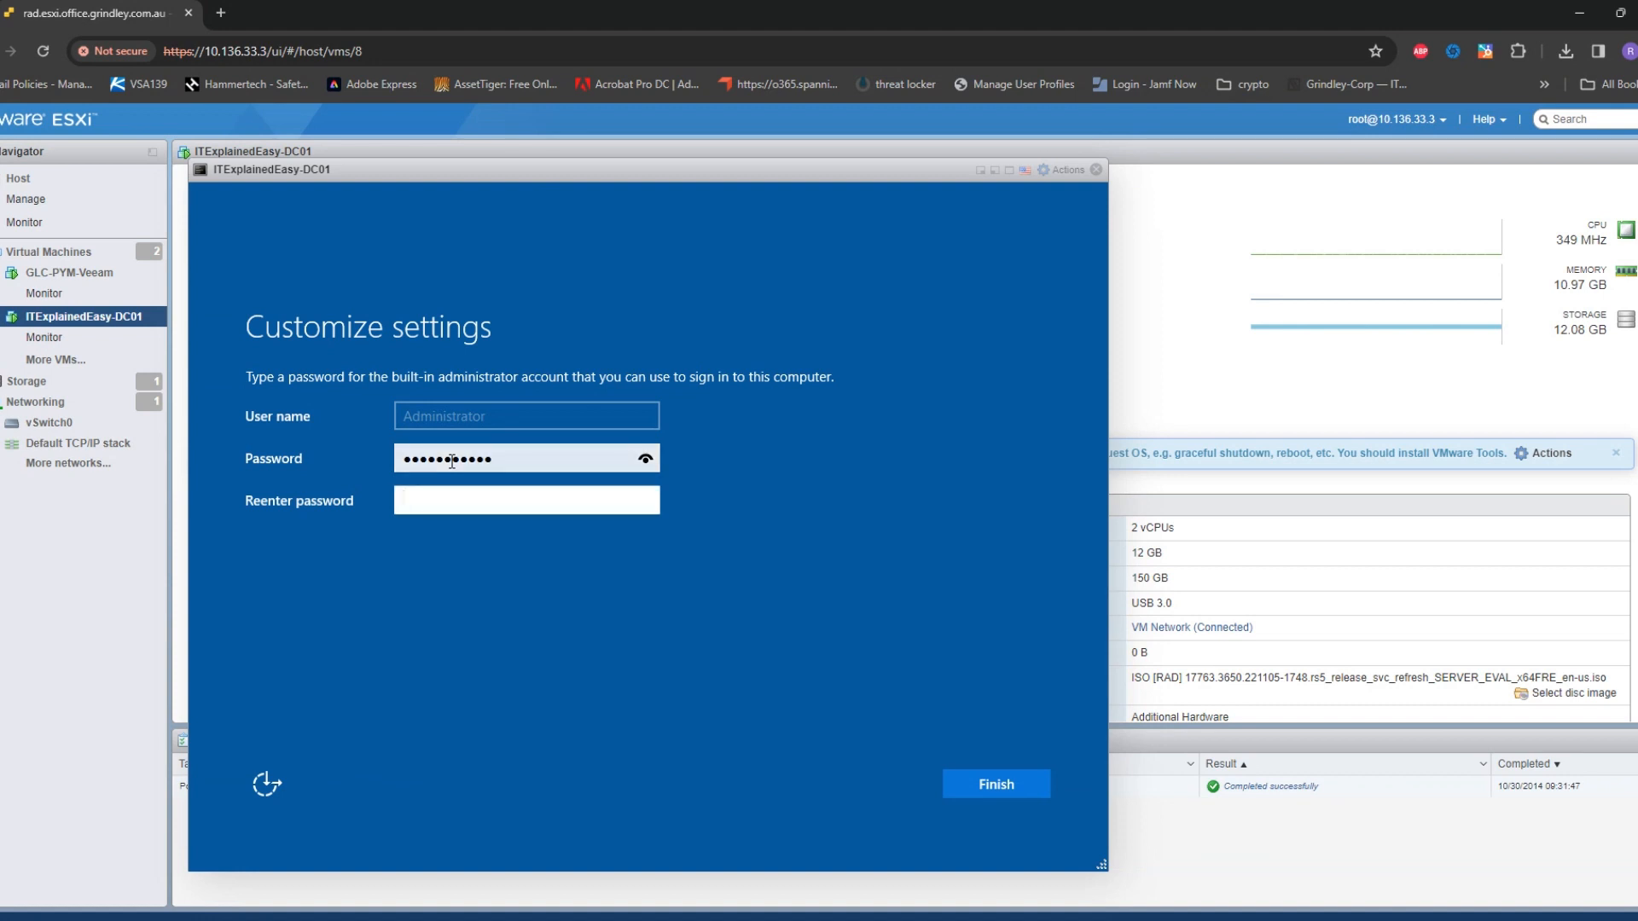
{"action": "type", "text": "•••••••••••"}
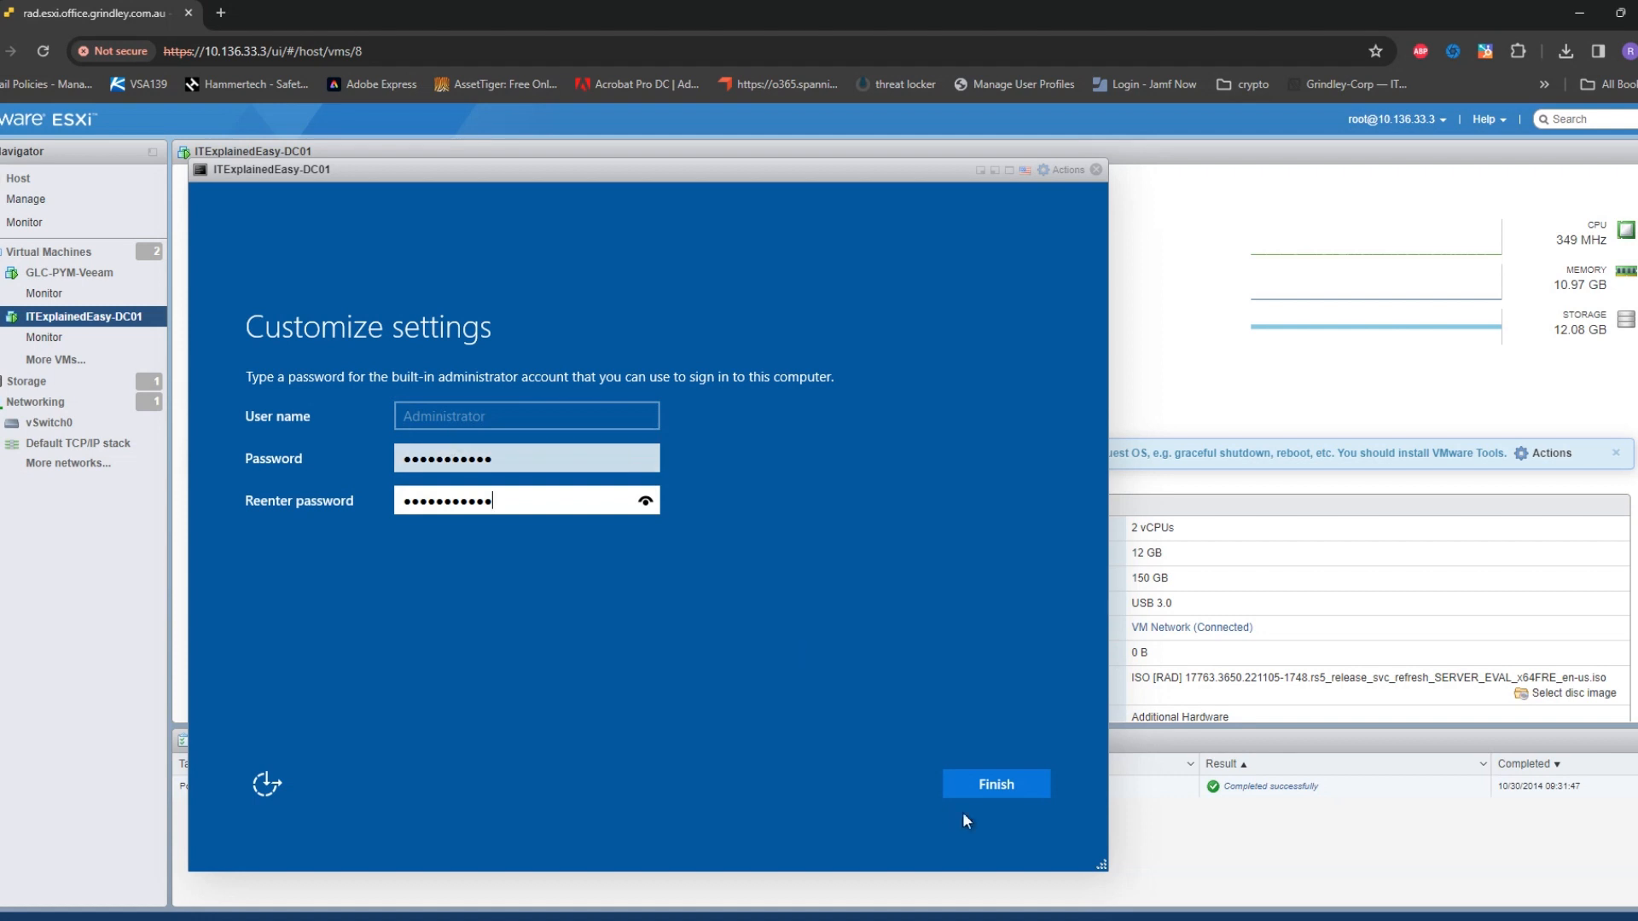
{"action": "left_click", "coordinate": [1021, 784]}
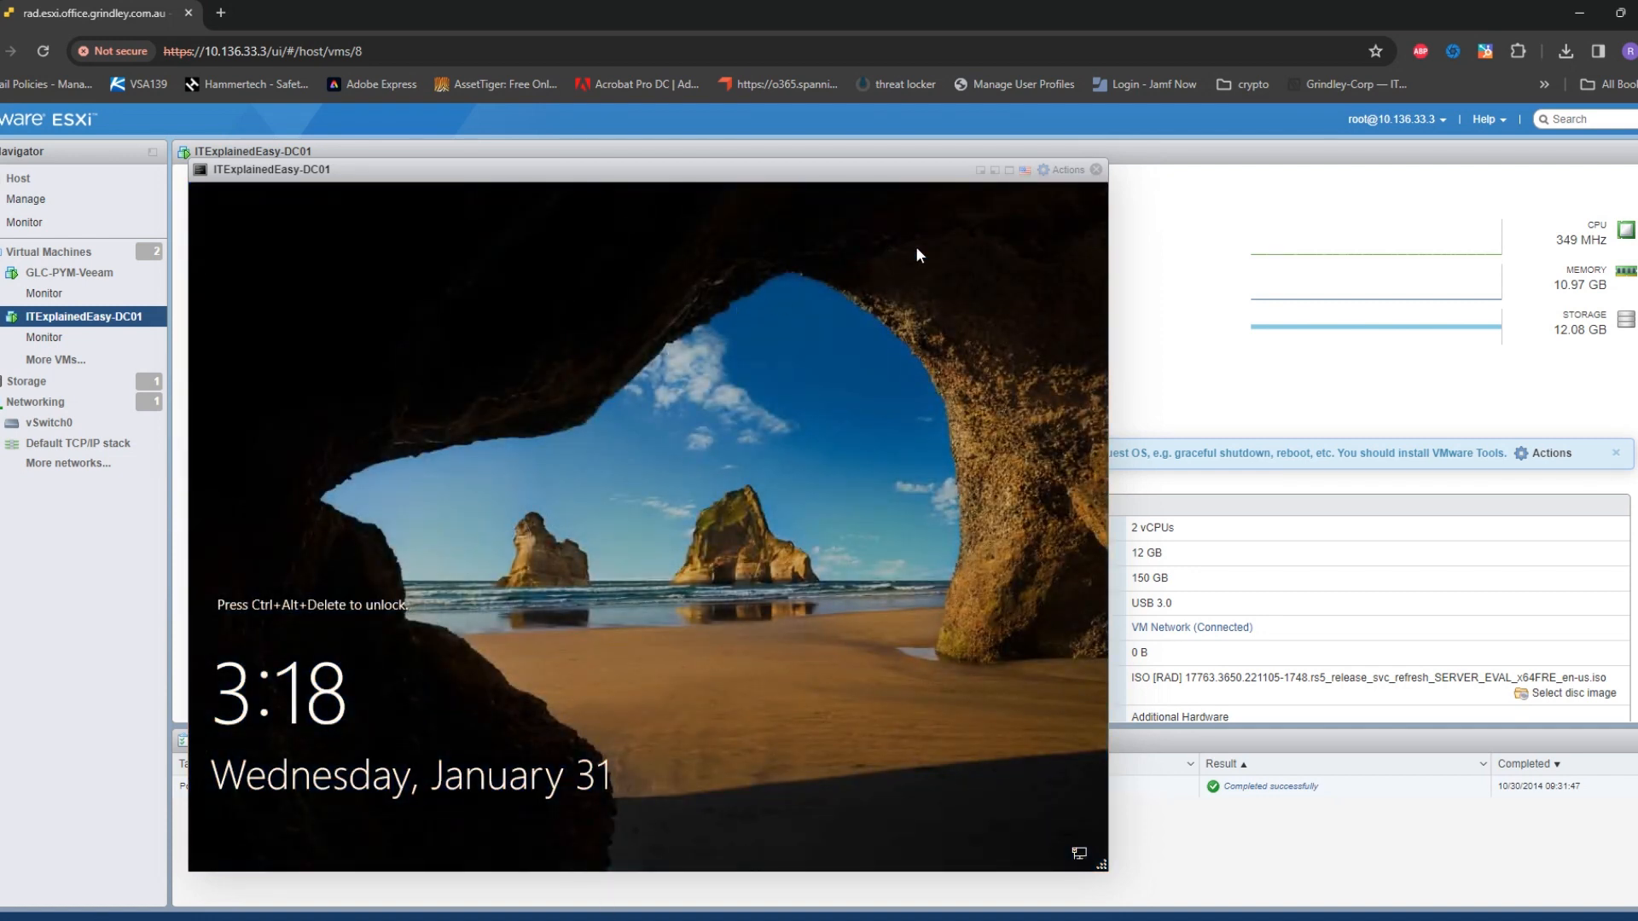
Send Ctrl-Alt-Delete, sign in as Administrator with the account password, and make the console full screen
{"action": "left_click", "coordinate": [1066, 170]}
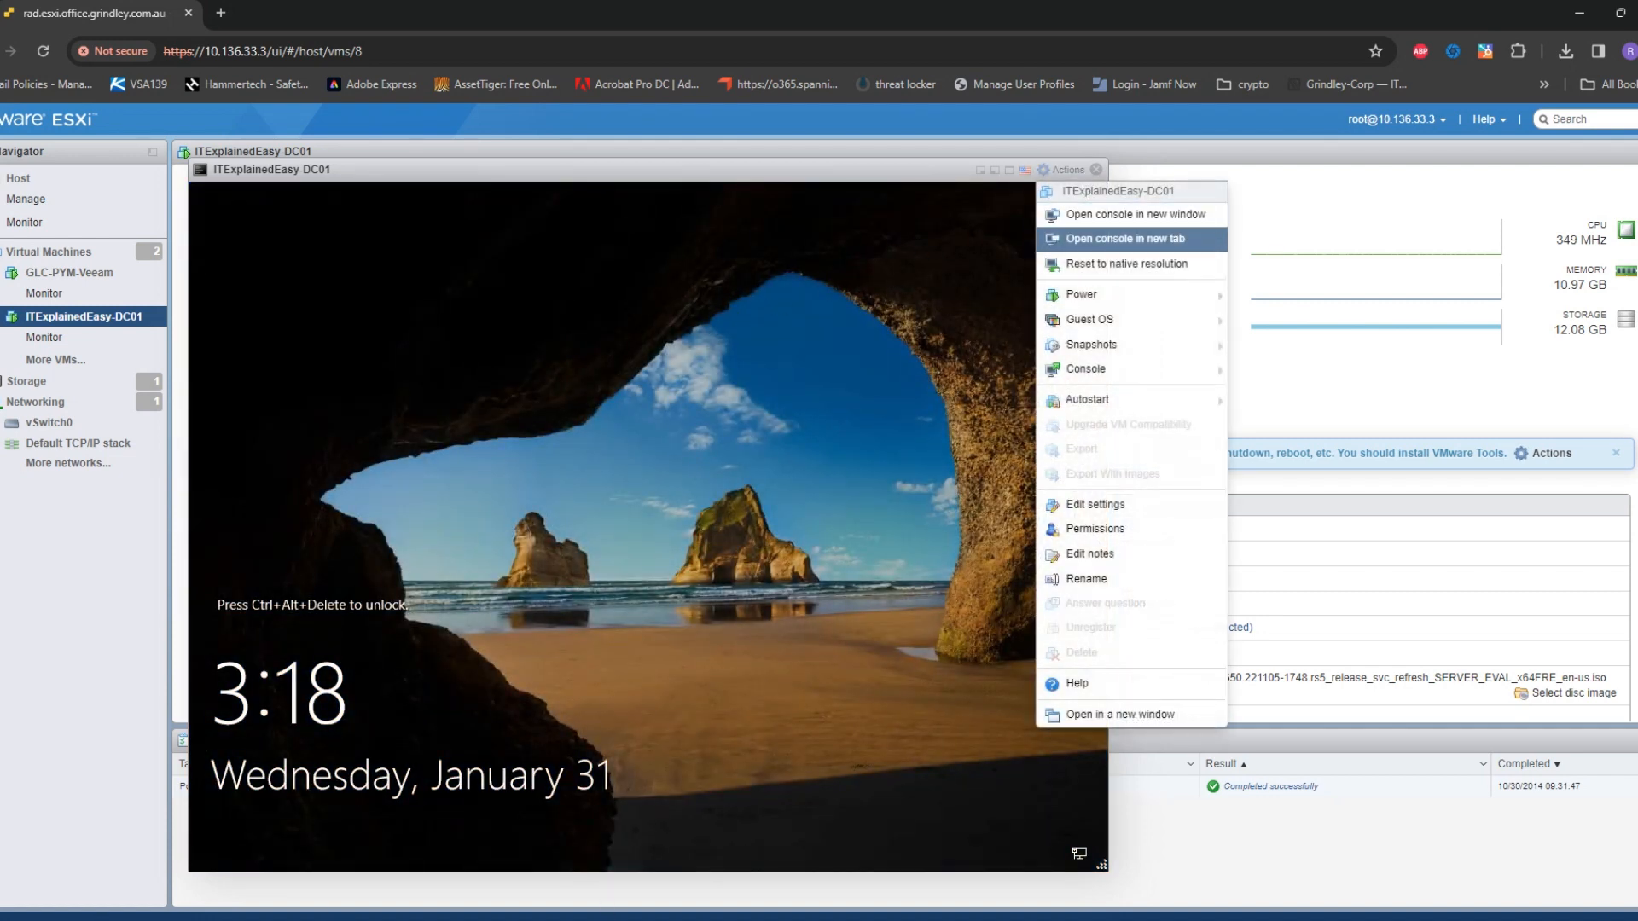
{"action": "mouse_move", "coordinate": [1110, 294]}
{"action": "mouse_move", "coordinate": [1284, 376]}
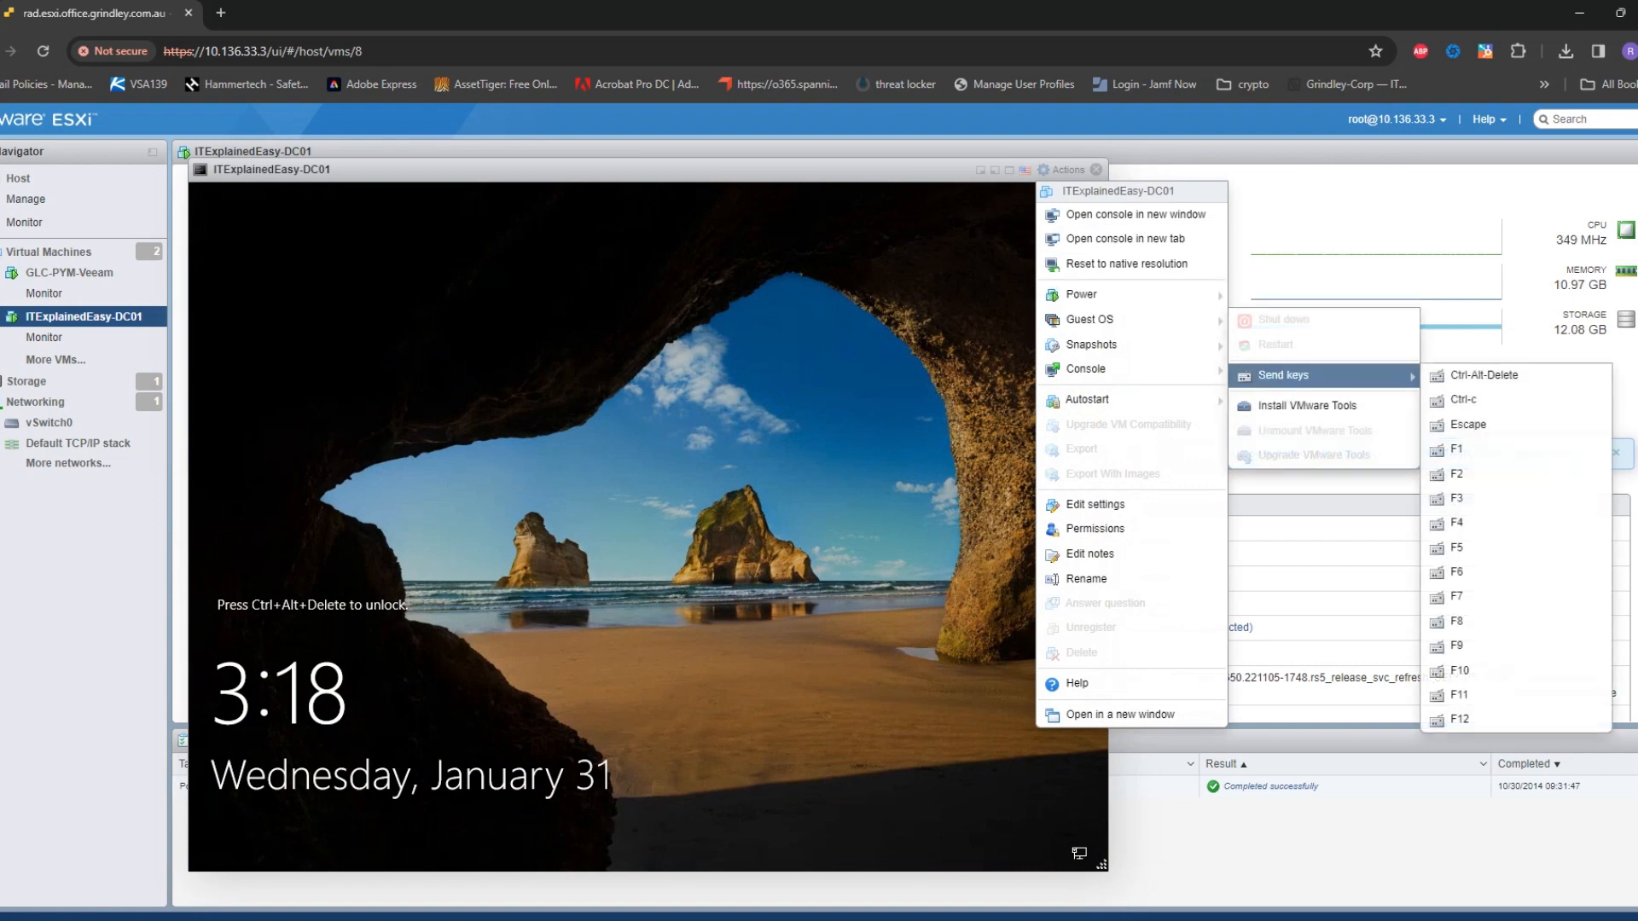
{"action": "left_click", "coordinate": [1485, 375]}
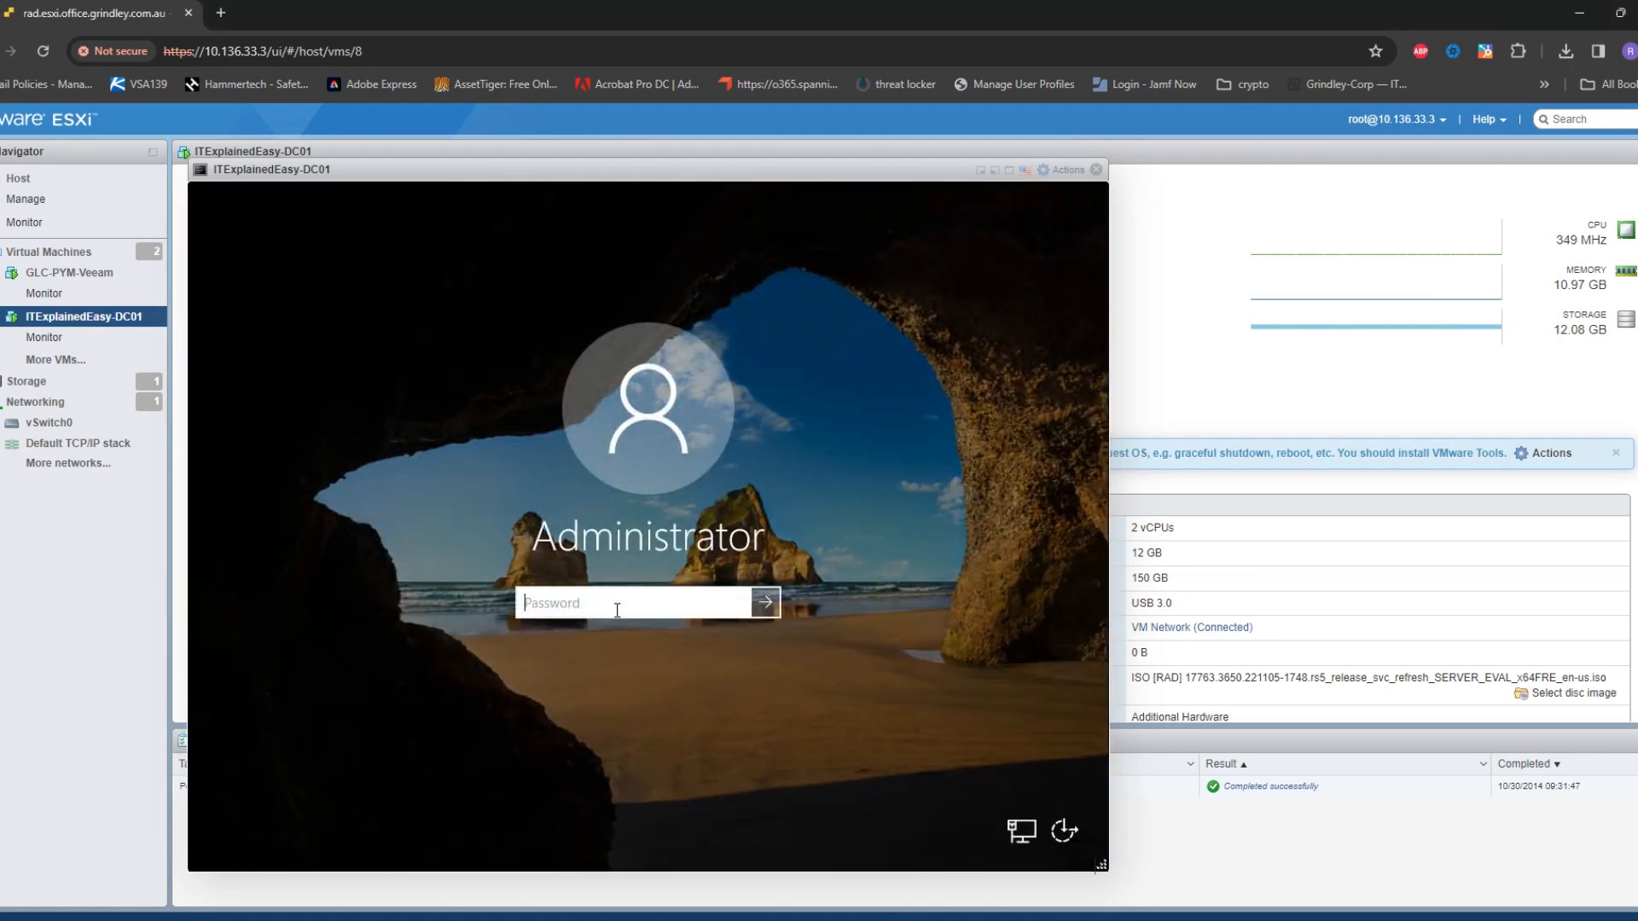
{"action": "type", "text": "••••••••••"}
{"action": "key", "text": "Return"}
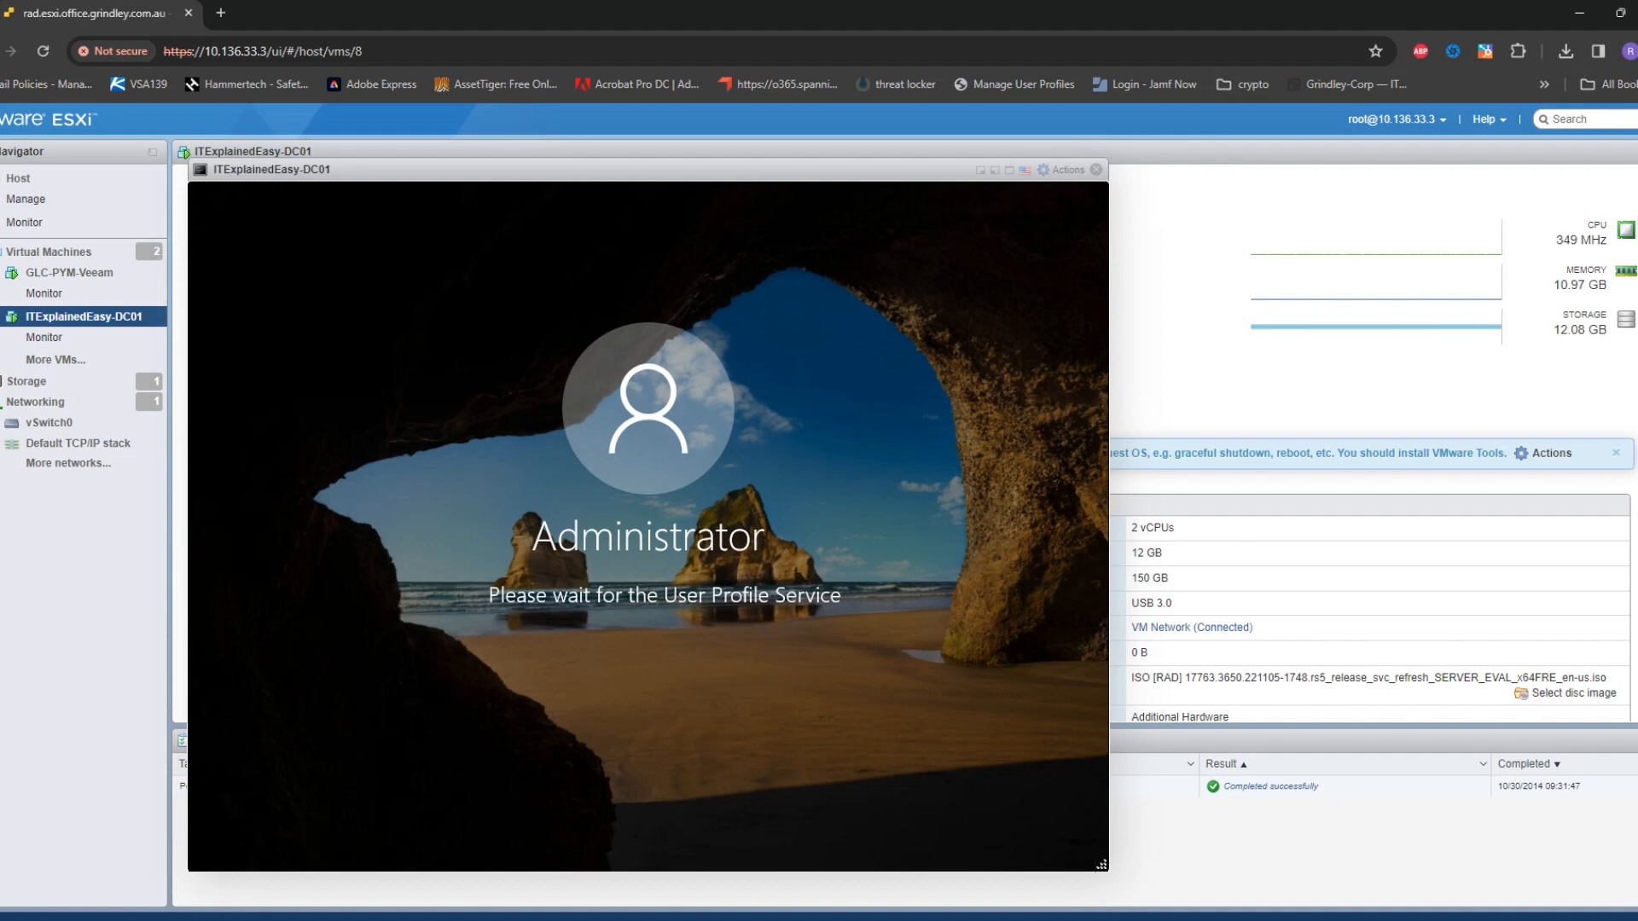
{"action": "left_click", "coordinate": [1009, 170]}
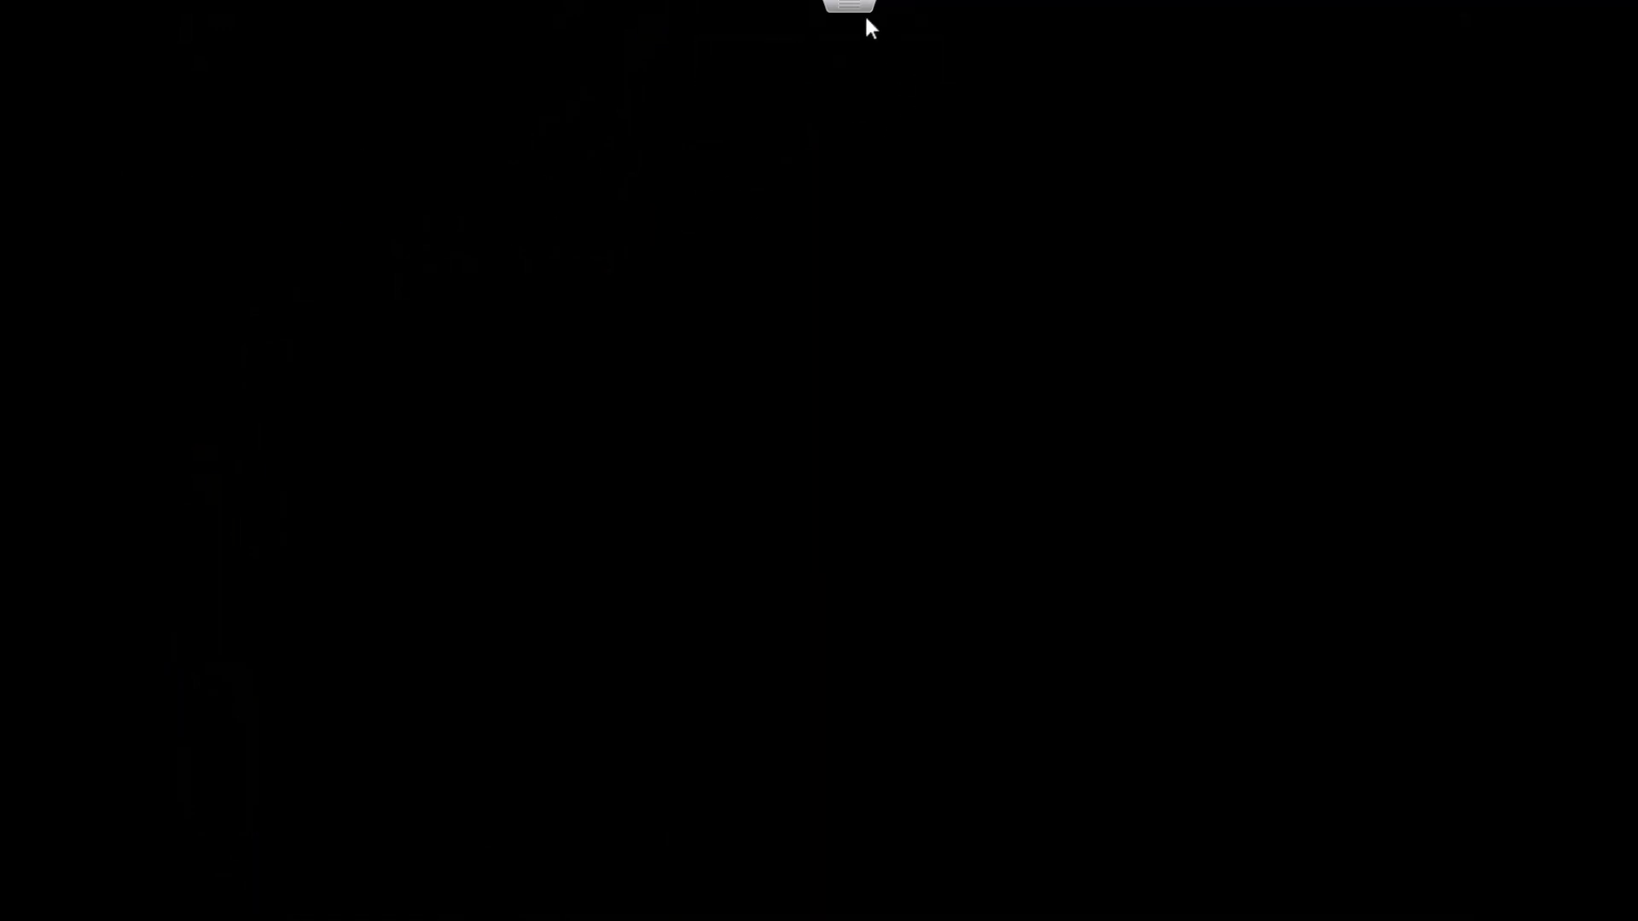
Exit full screen and answer Yes to make the server discoverable on the network
{"action": "key", "text": "Escape"}
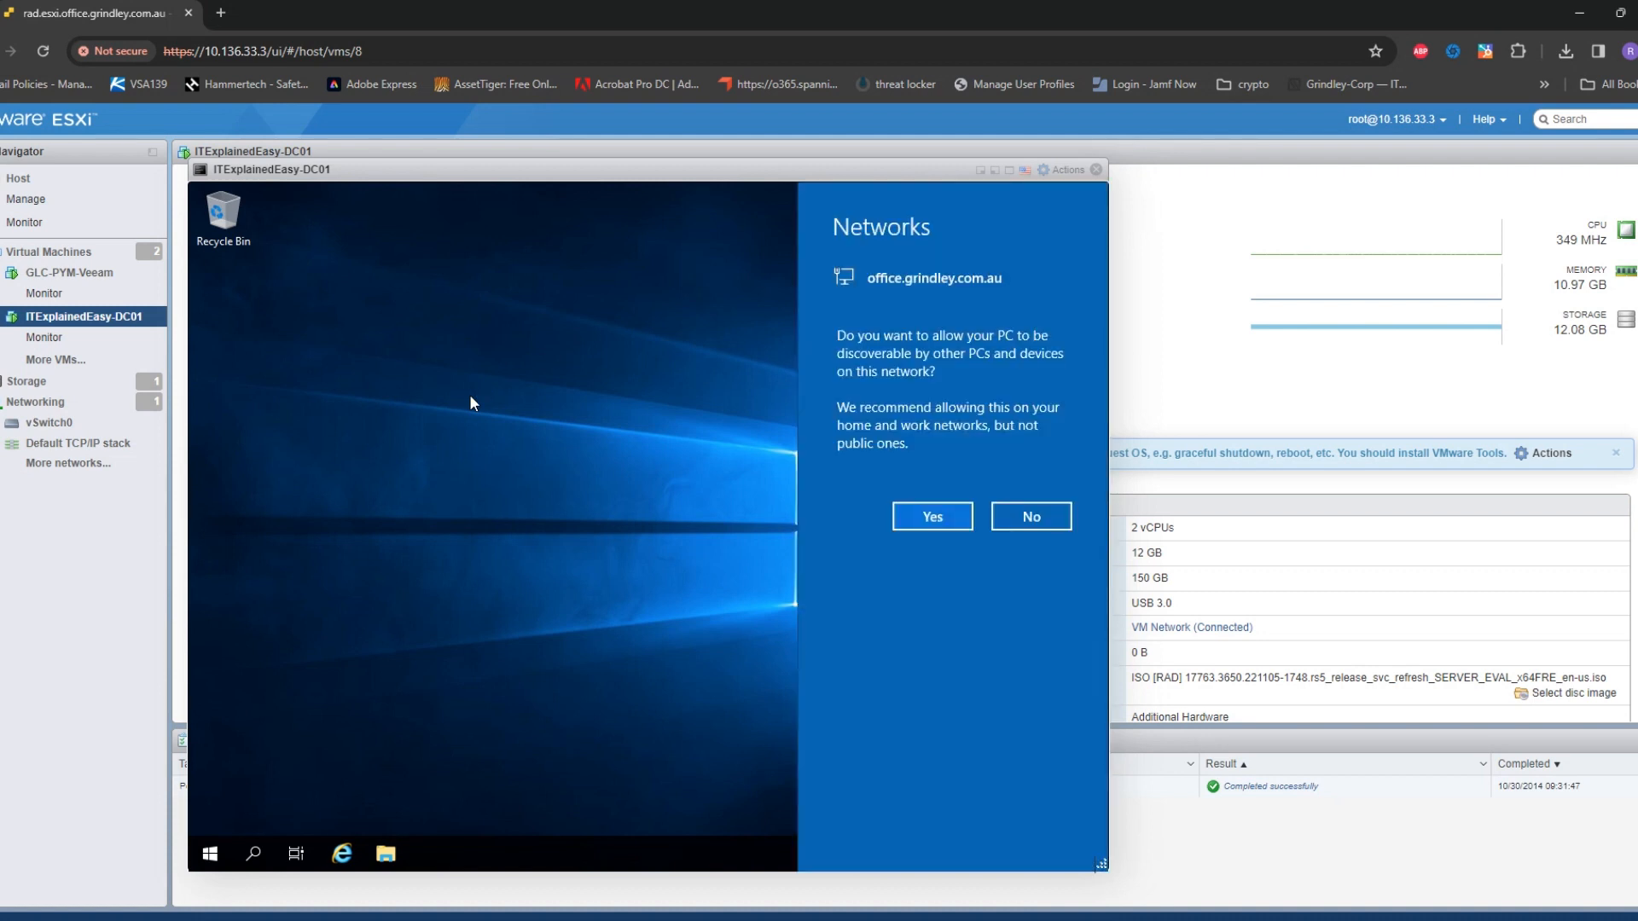
{"action": "left_click", "coordinate": [932, 519]}
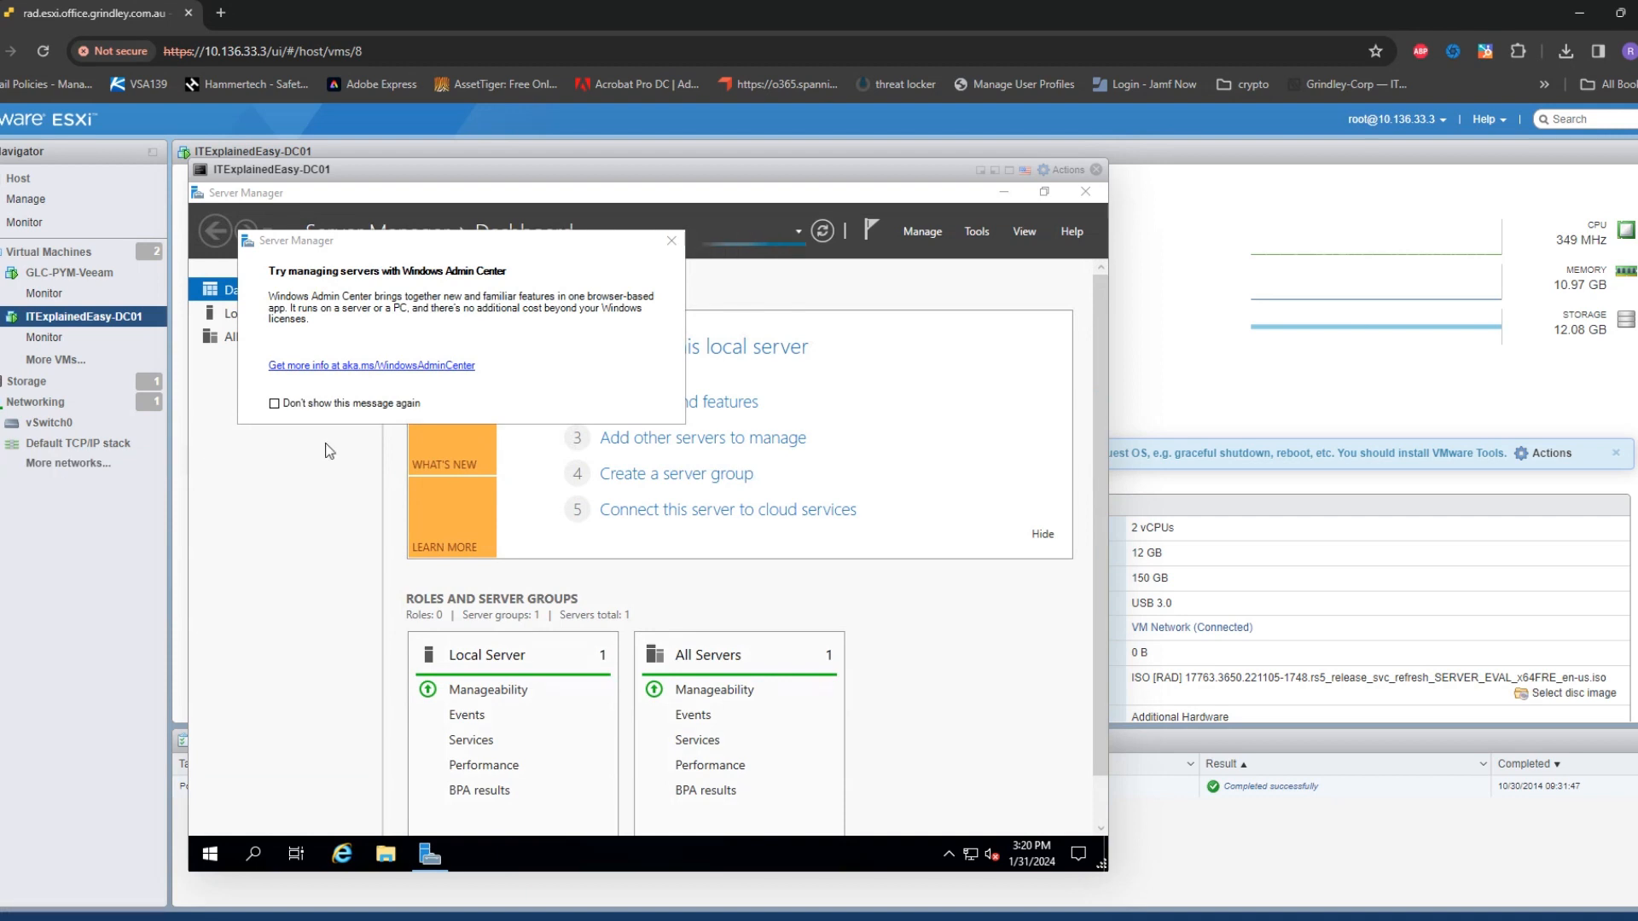
Close the Windows Admin Center prompt with 'Don't show this message again' ticked, then show Local Server
{"action": "left_click", "coordinate": [401, 402]}
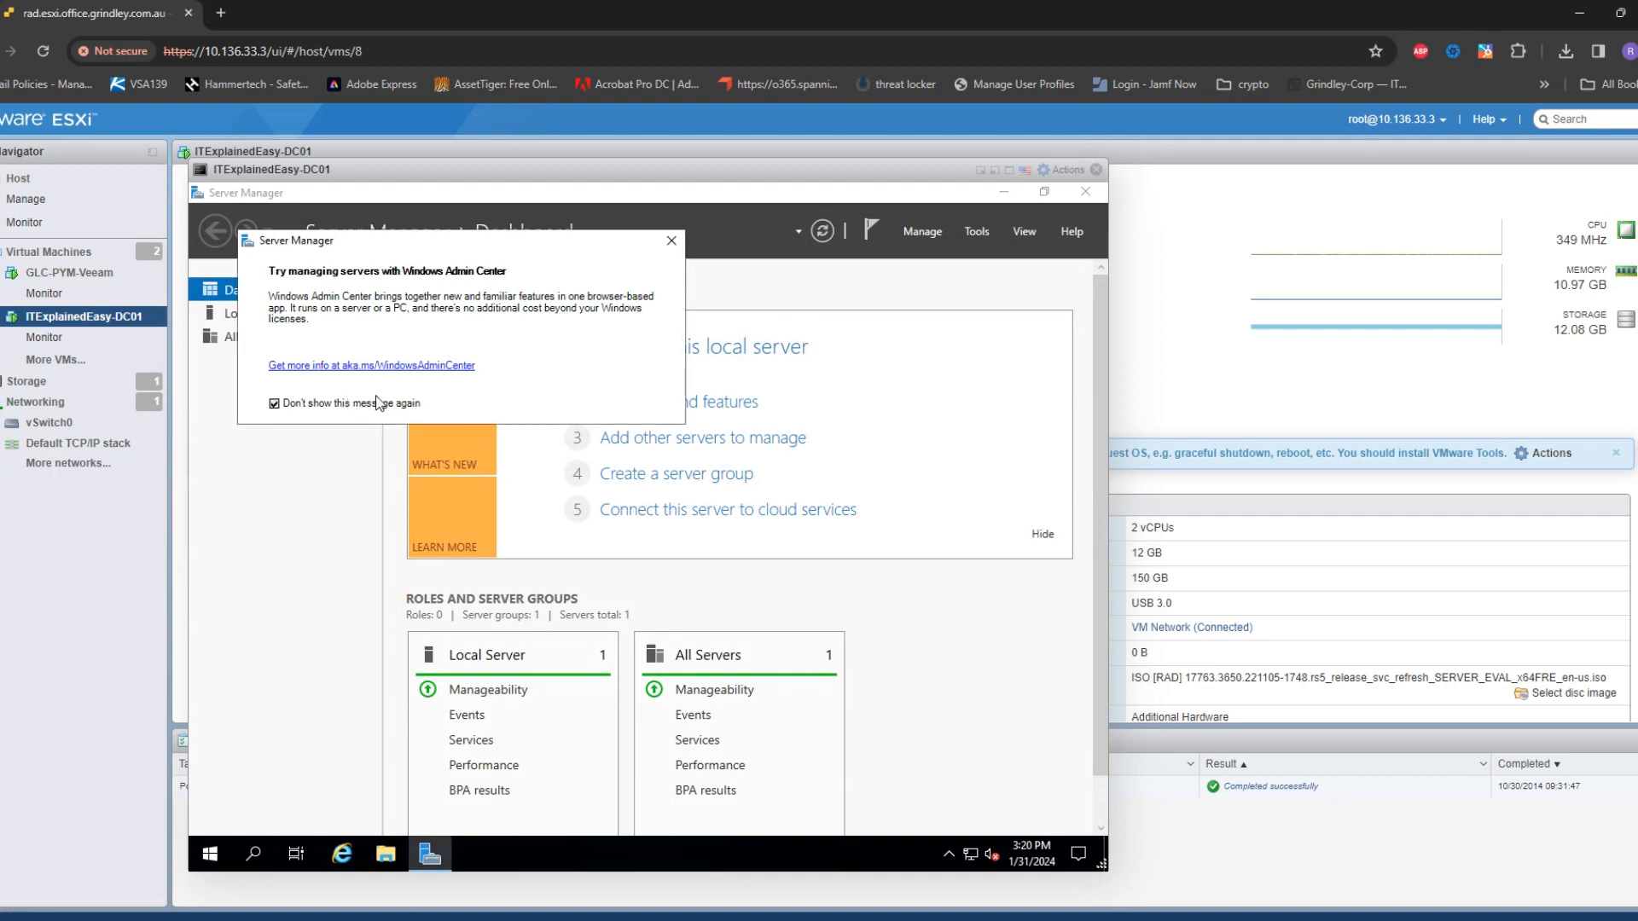
{"action": "left_click", "coordinate": [673, 241]}
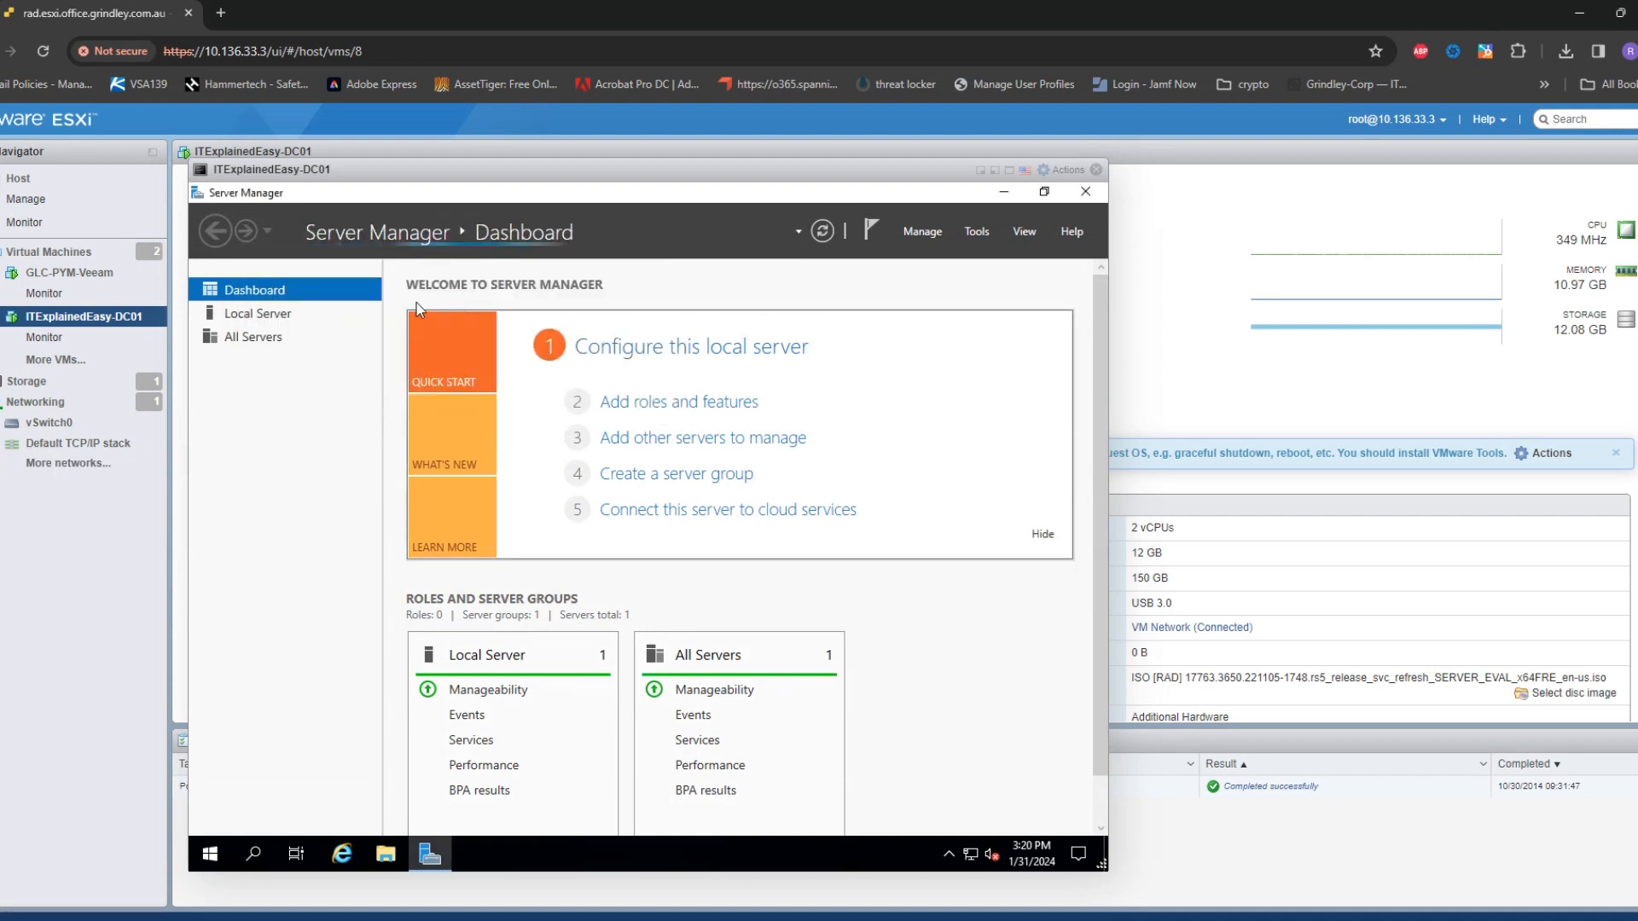
{"action": "left_click", "coordinate": [309, 318]}
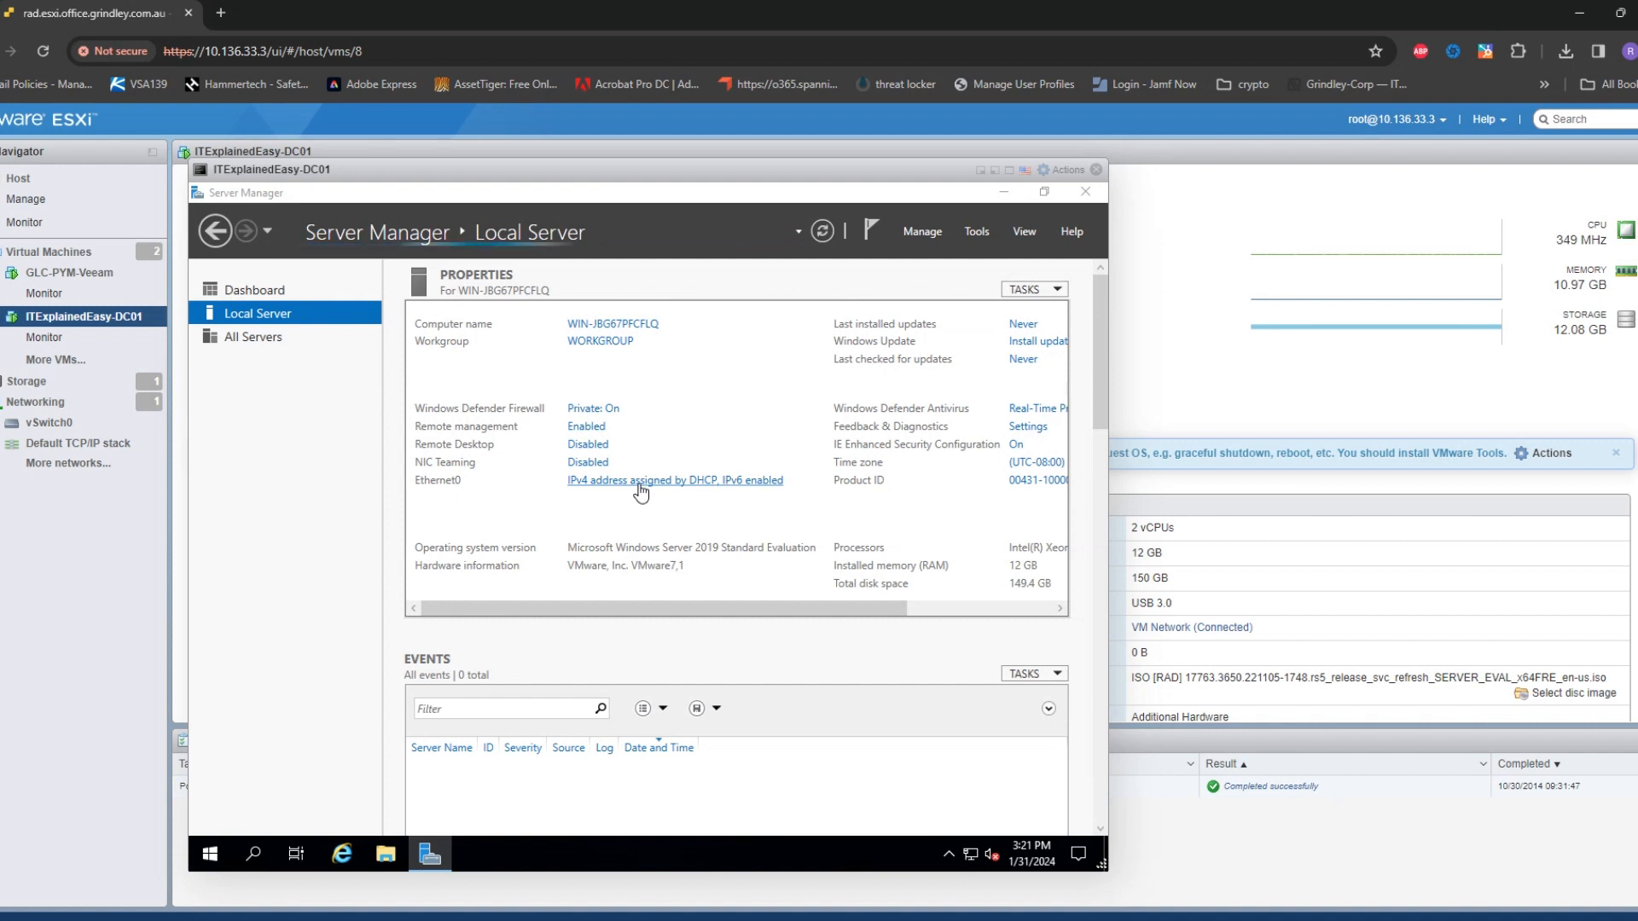
Open the Ethernet0 adapter's IPv4 properties and switch to a manually entered IP address
{"action": "left_click", "coordinate": [412, 381]}
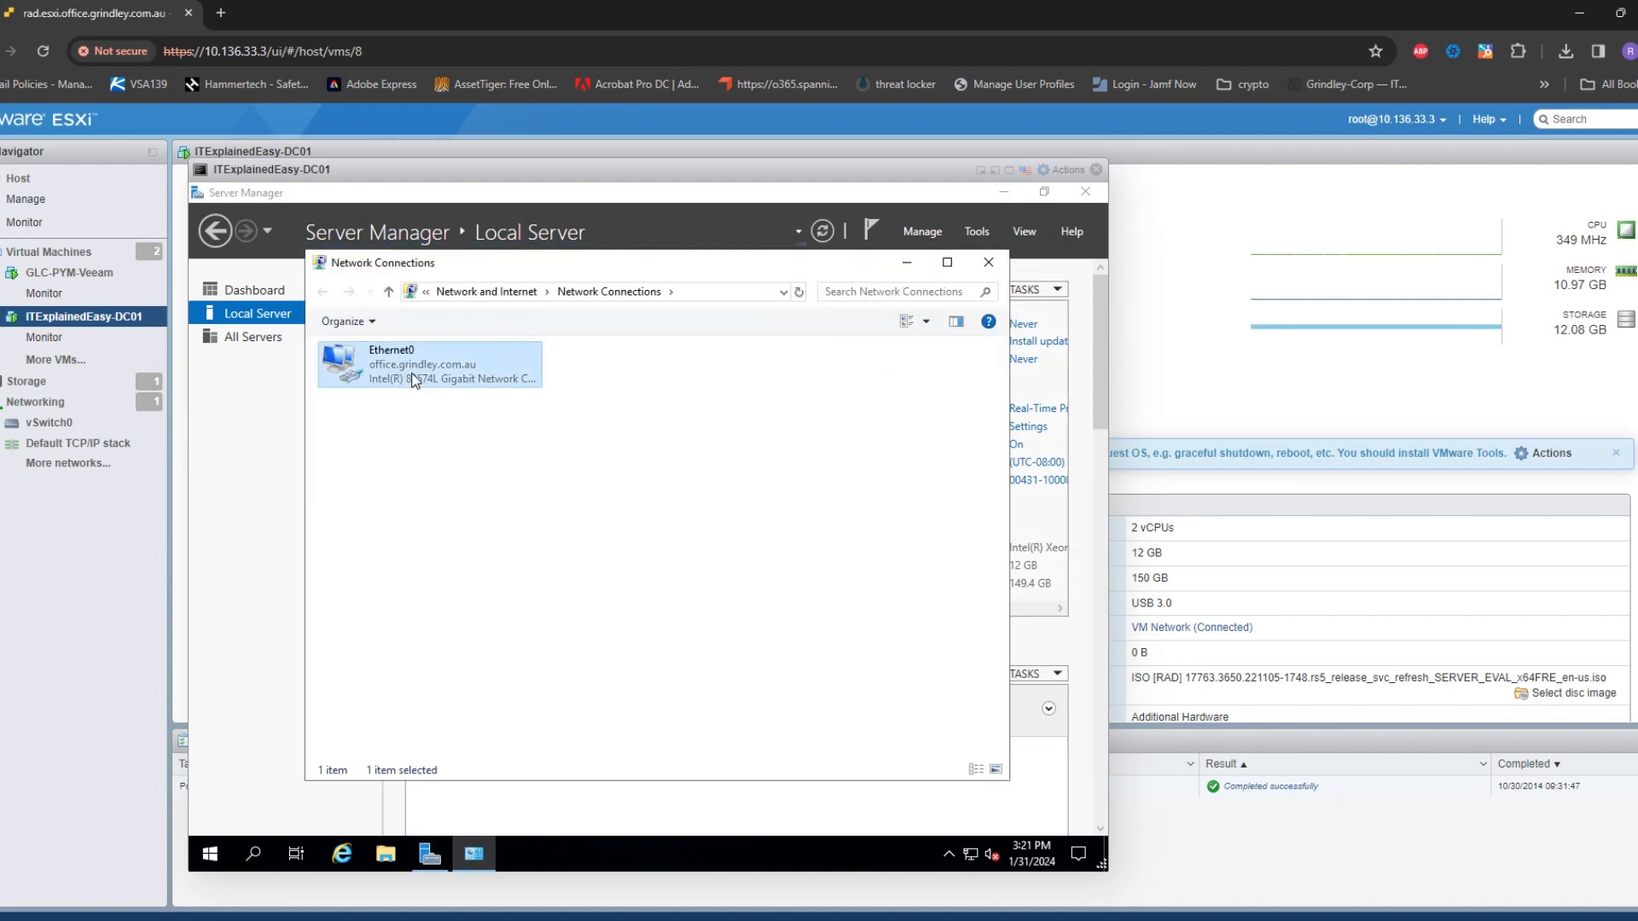
{"action": "right_click", "coordinate": [466, 430]}
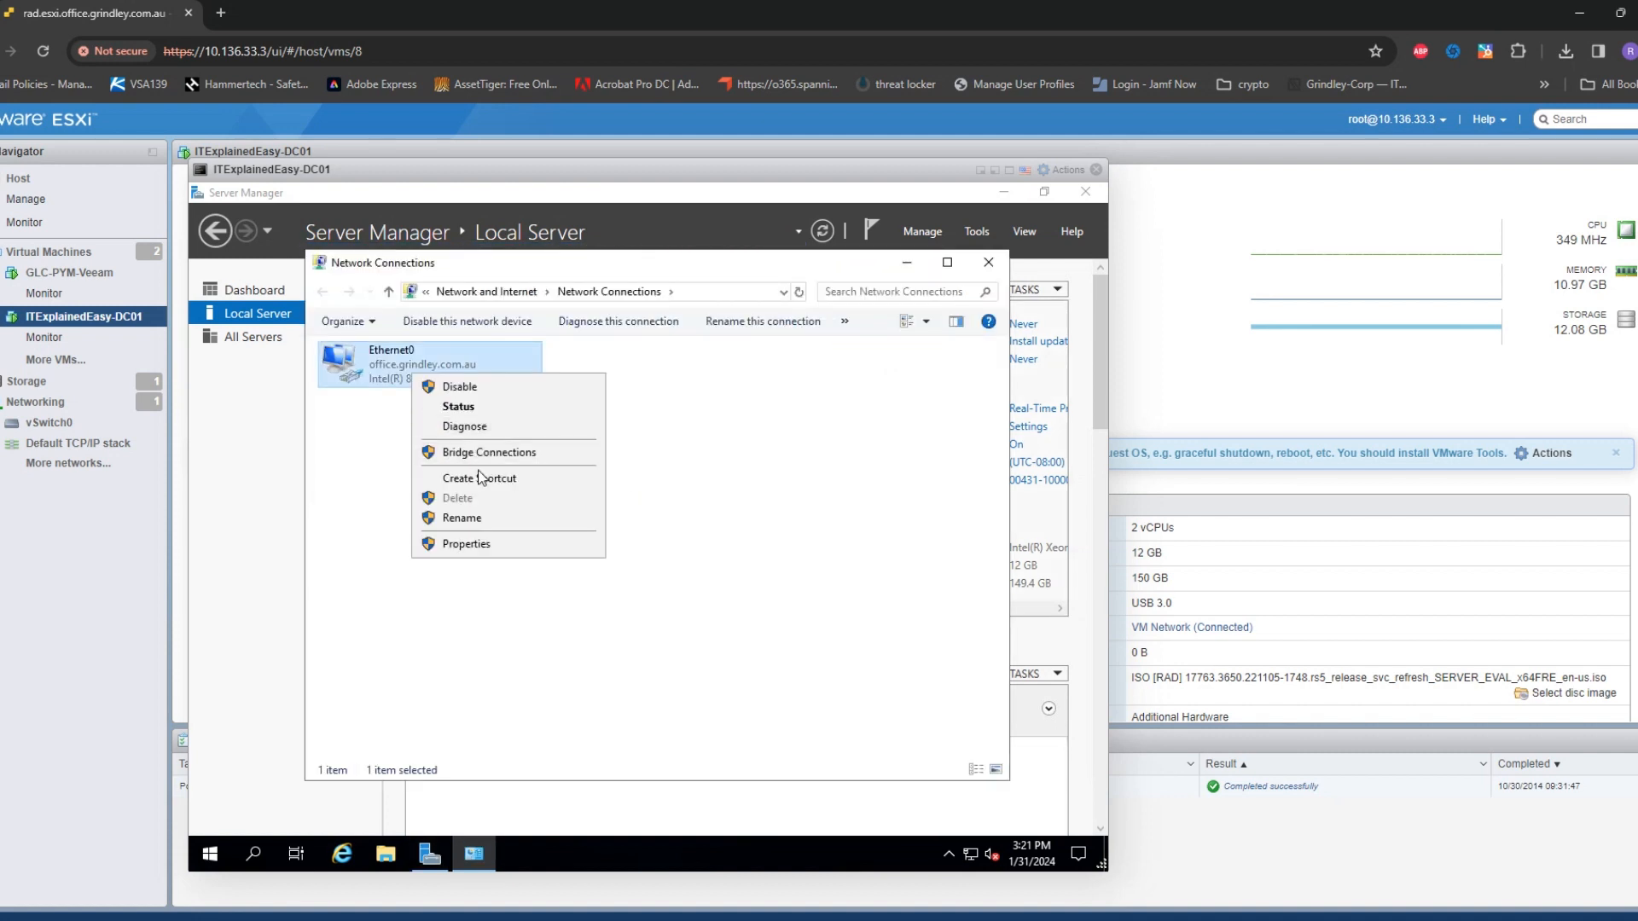
{"action": "left_click", "coordinate": [474, 544]}
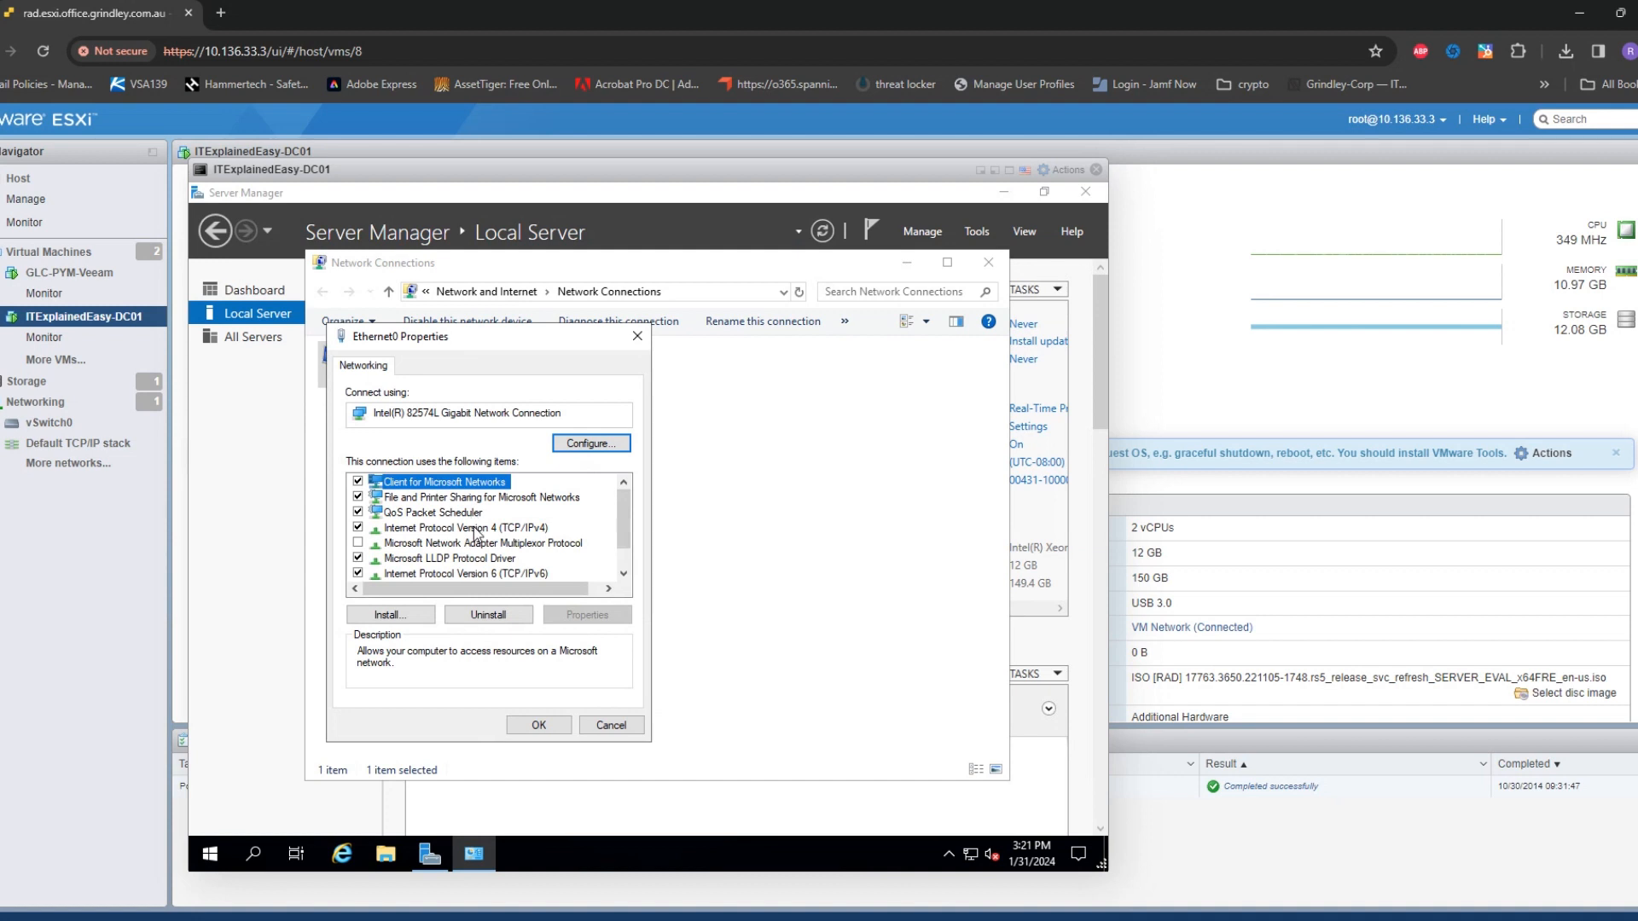
{"action": "left_click", "coordinate": [478, 529]}
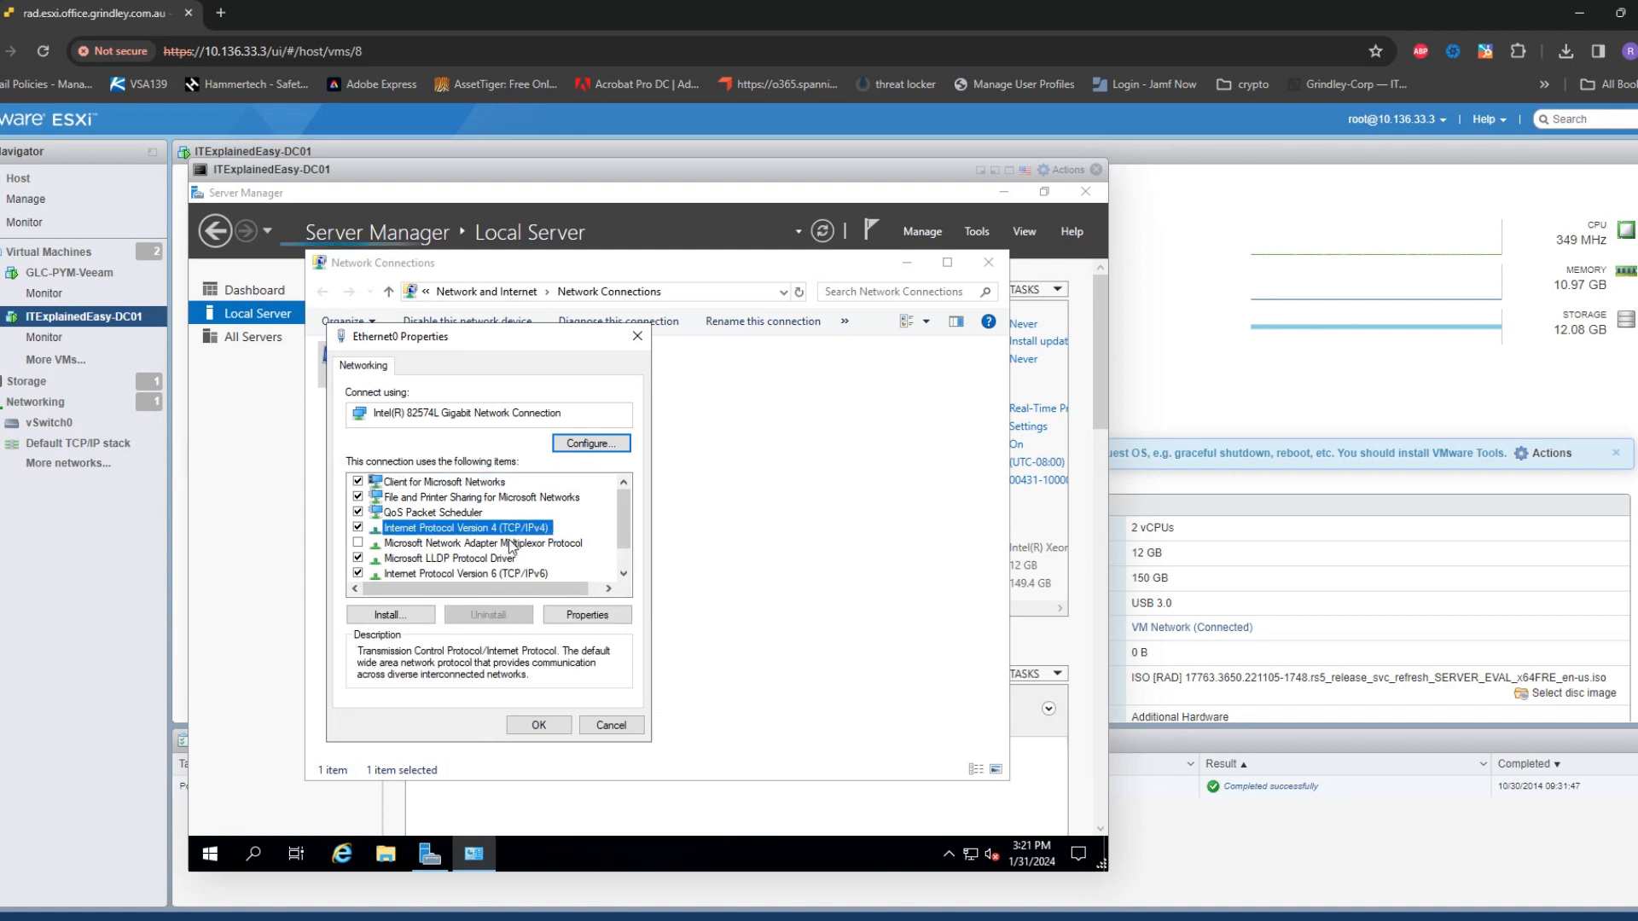
{"action": "left_click", "coordinate": [571, 616]}
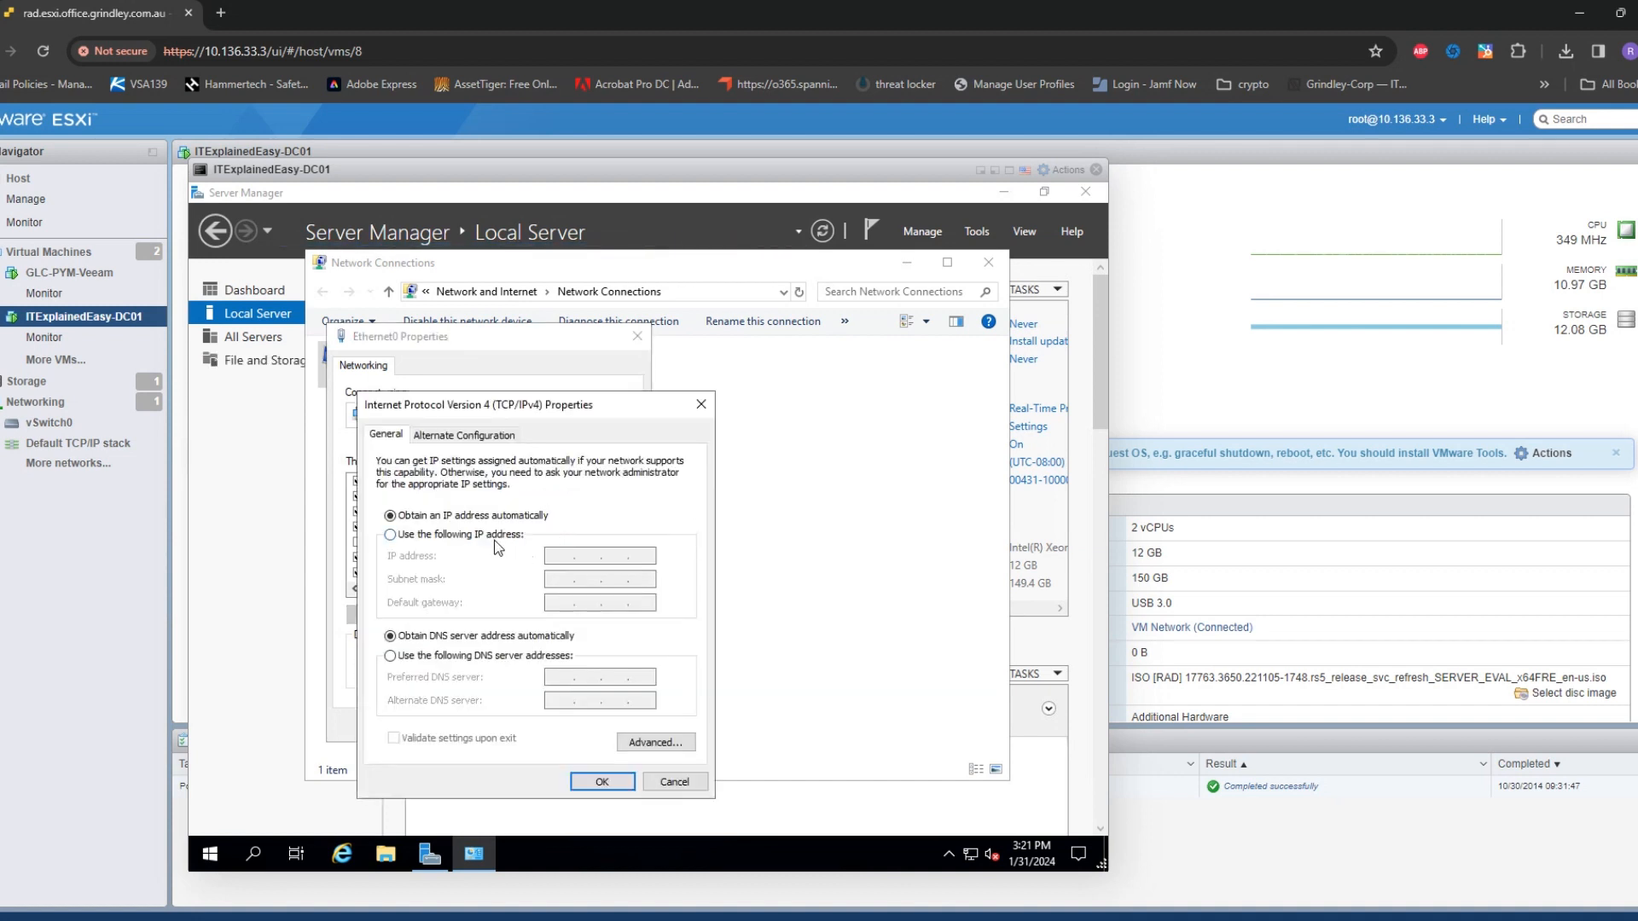
{"action": "left_click", "coordinate": [496, 538]}
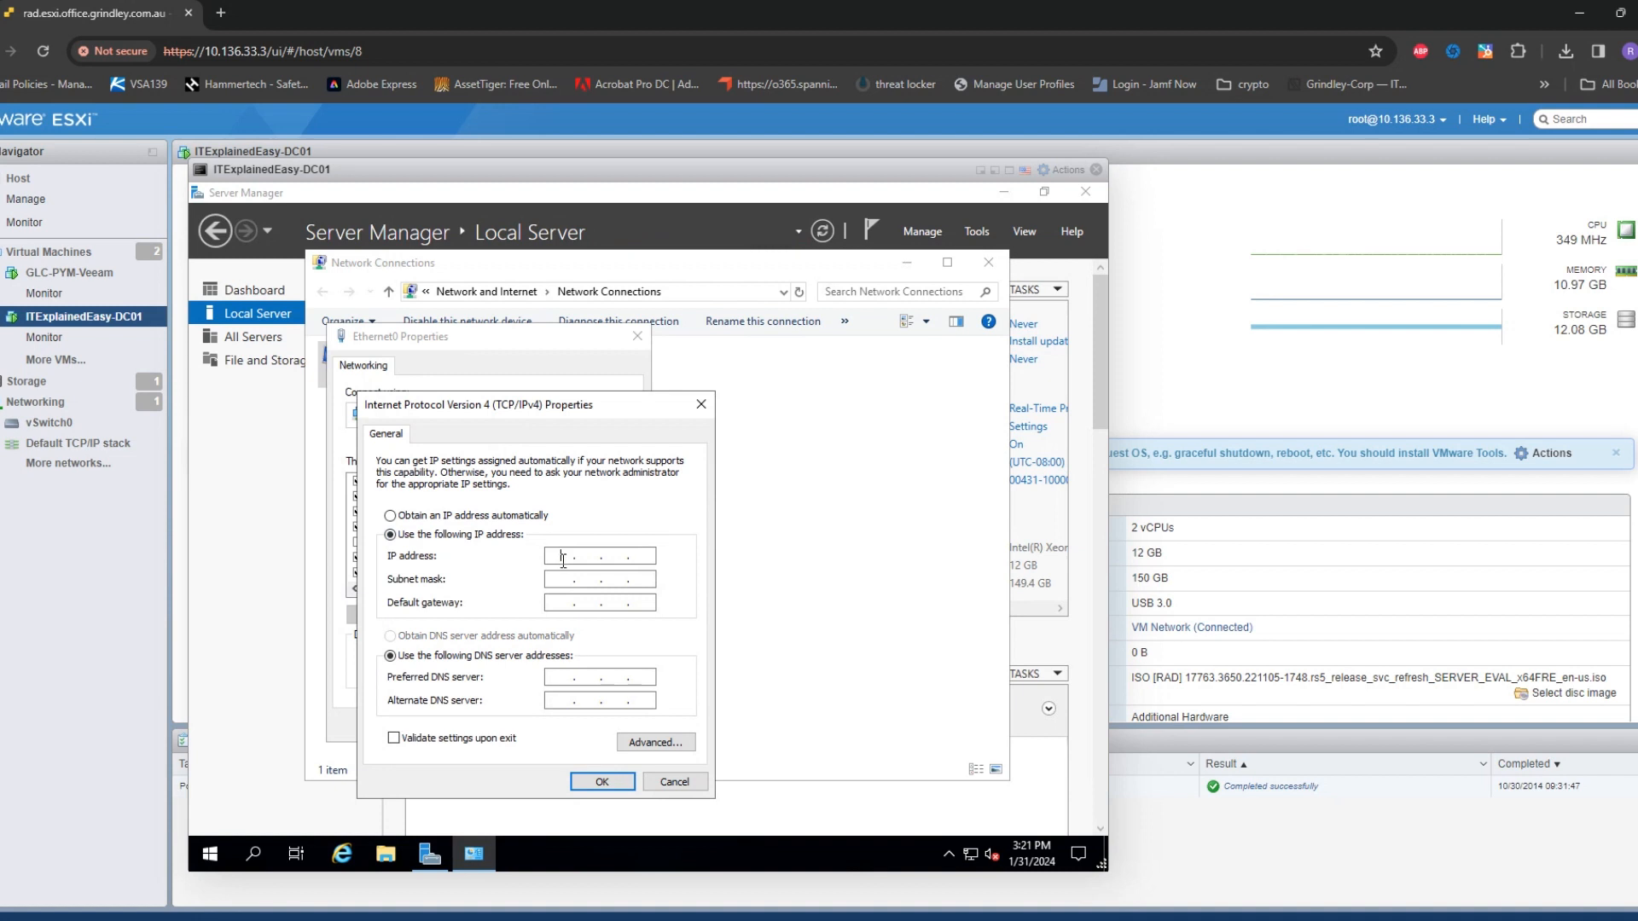
Enter IP 10.136.33.1, mask 255.255.255.0, gateway 10.136.33.254 and DNS 8.8.8.8, then save
{"action": "type", "text": "10 . 136 . 33 . 1"}
{"action": "key", "text": "Tab"}
{"action": "key", "text": "Right"}
{"action": "left_click", "coordinate": [583, 574]}
{"action": "left_click", "coordinate": [587, 579]}
{"action": "type", "text": "255 . 255"}
{"action": "left_click", "coordinate": [559, 604]}
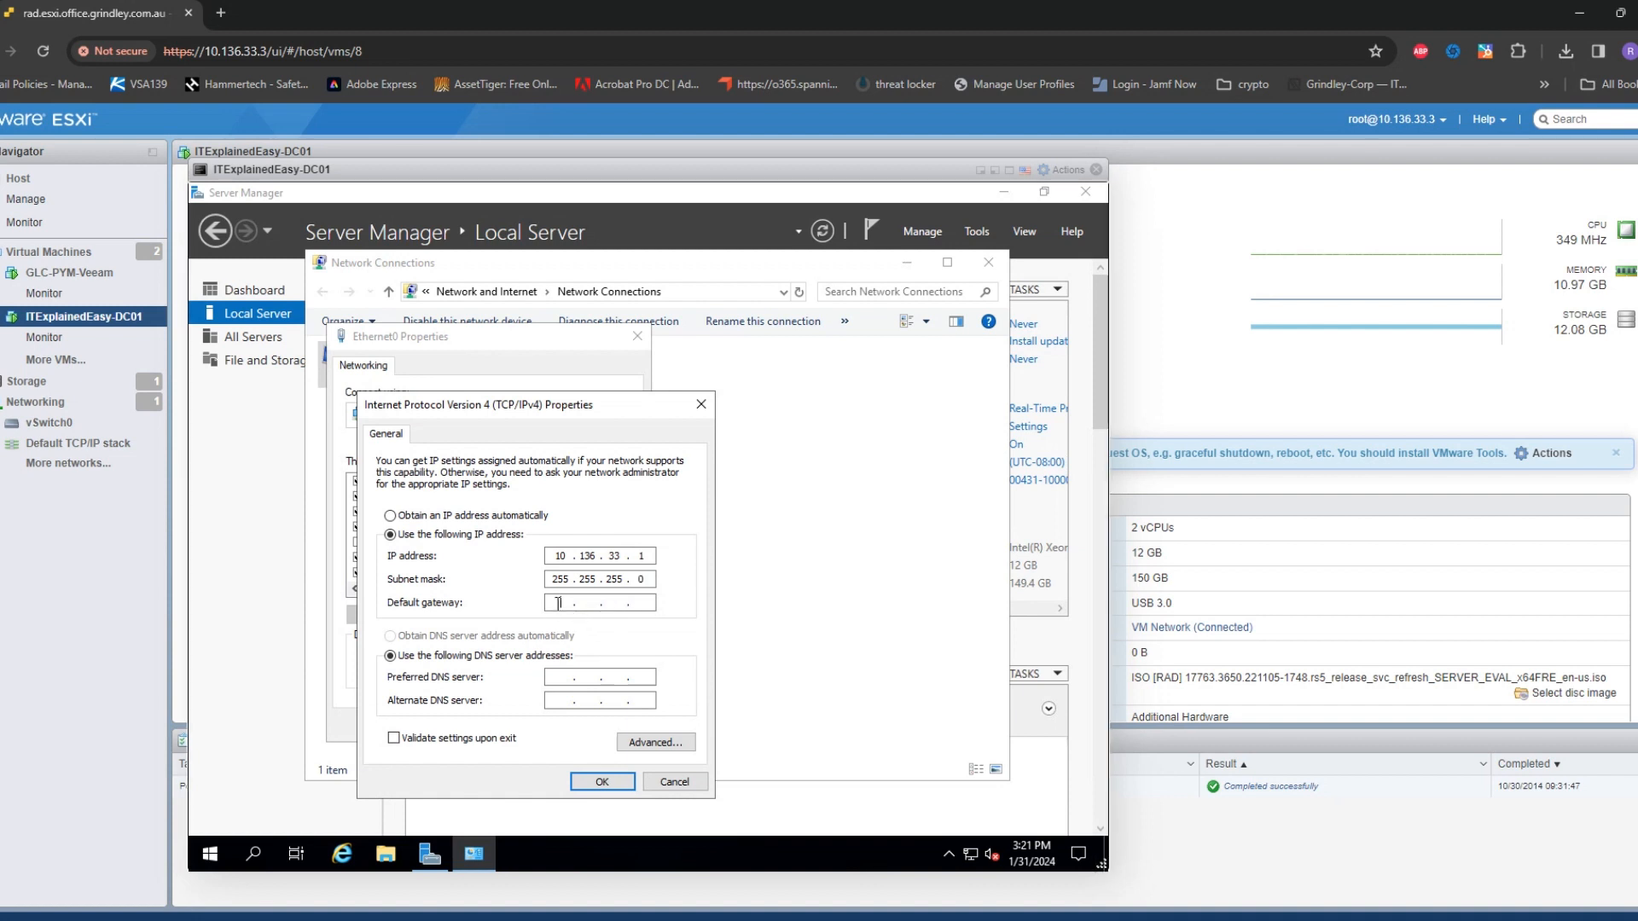
{"action": "type", "text": "10 . 136 . 33 . 254"}
{"action": "left_click", "coordinate": [565, 683]}
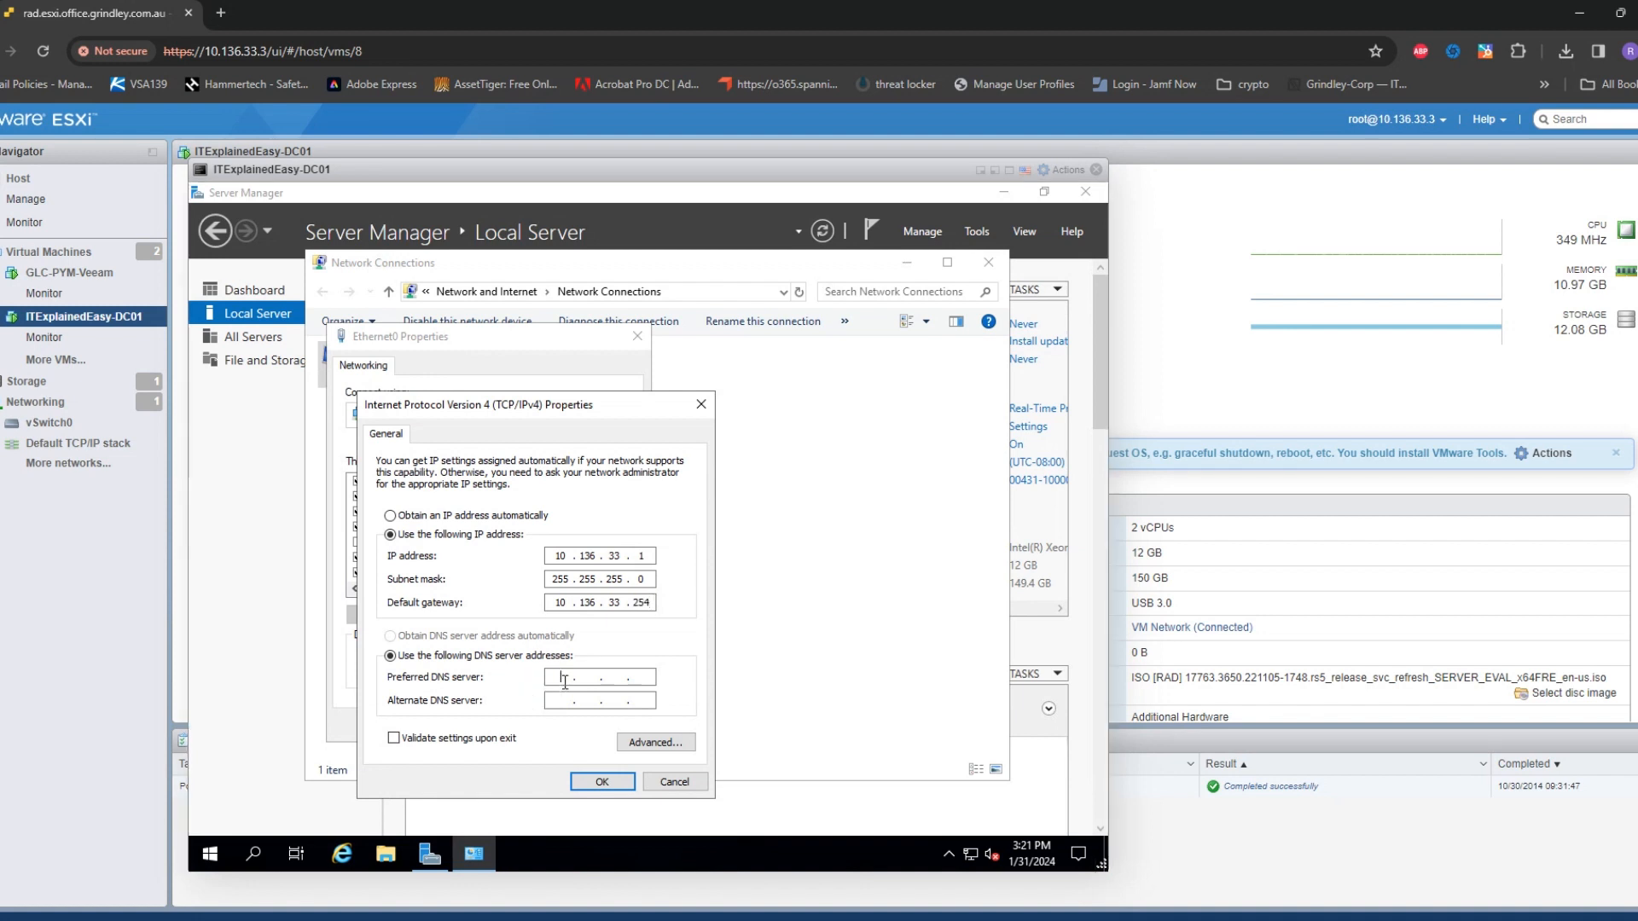
{"action": "type", "text": "8.8.8"}
{"action": "type", "text": "1.1.1.1"}
{"action": "left_click", "coordinate": [608, 783]}
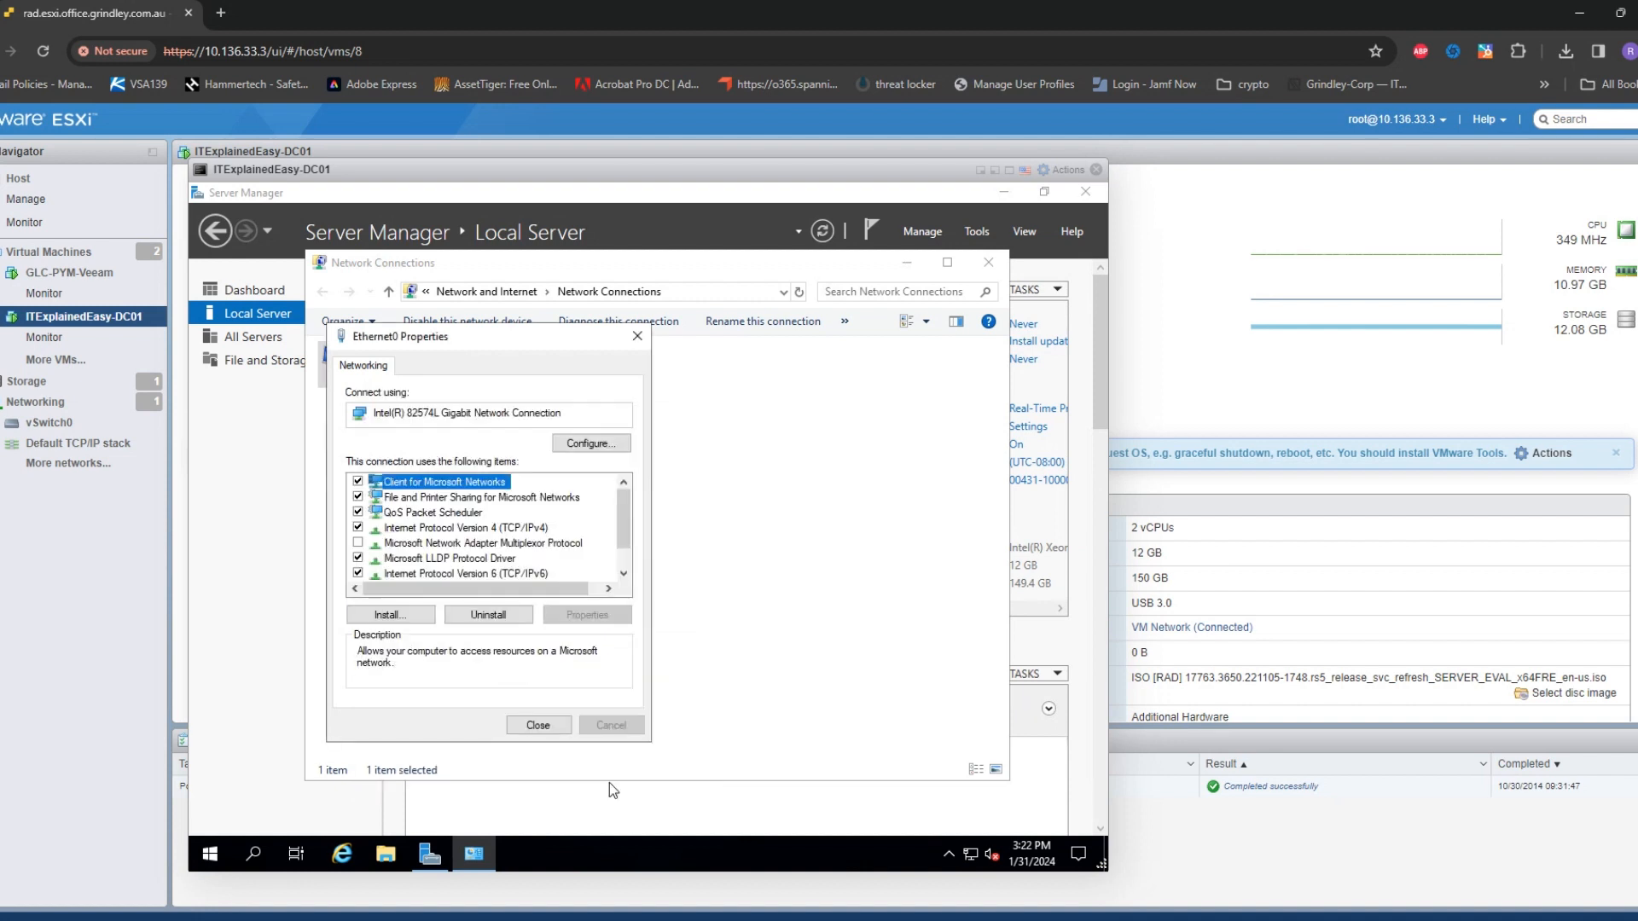
Close Ethernet0 Properties, allow discovery on the newly detected network, and close Network Connections
{"action": "left_click", "coordinate": [555, 727]}
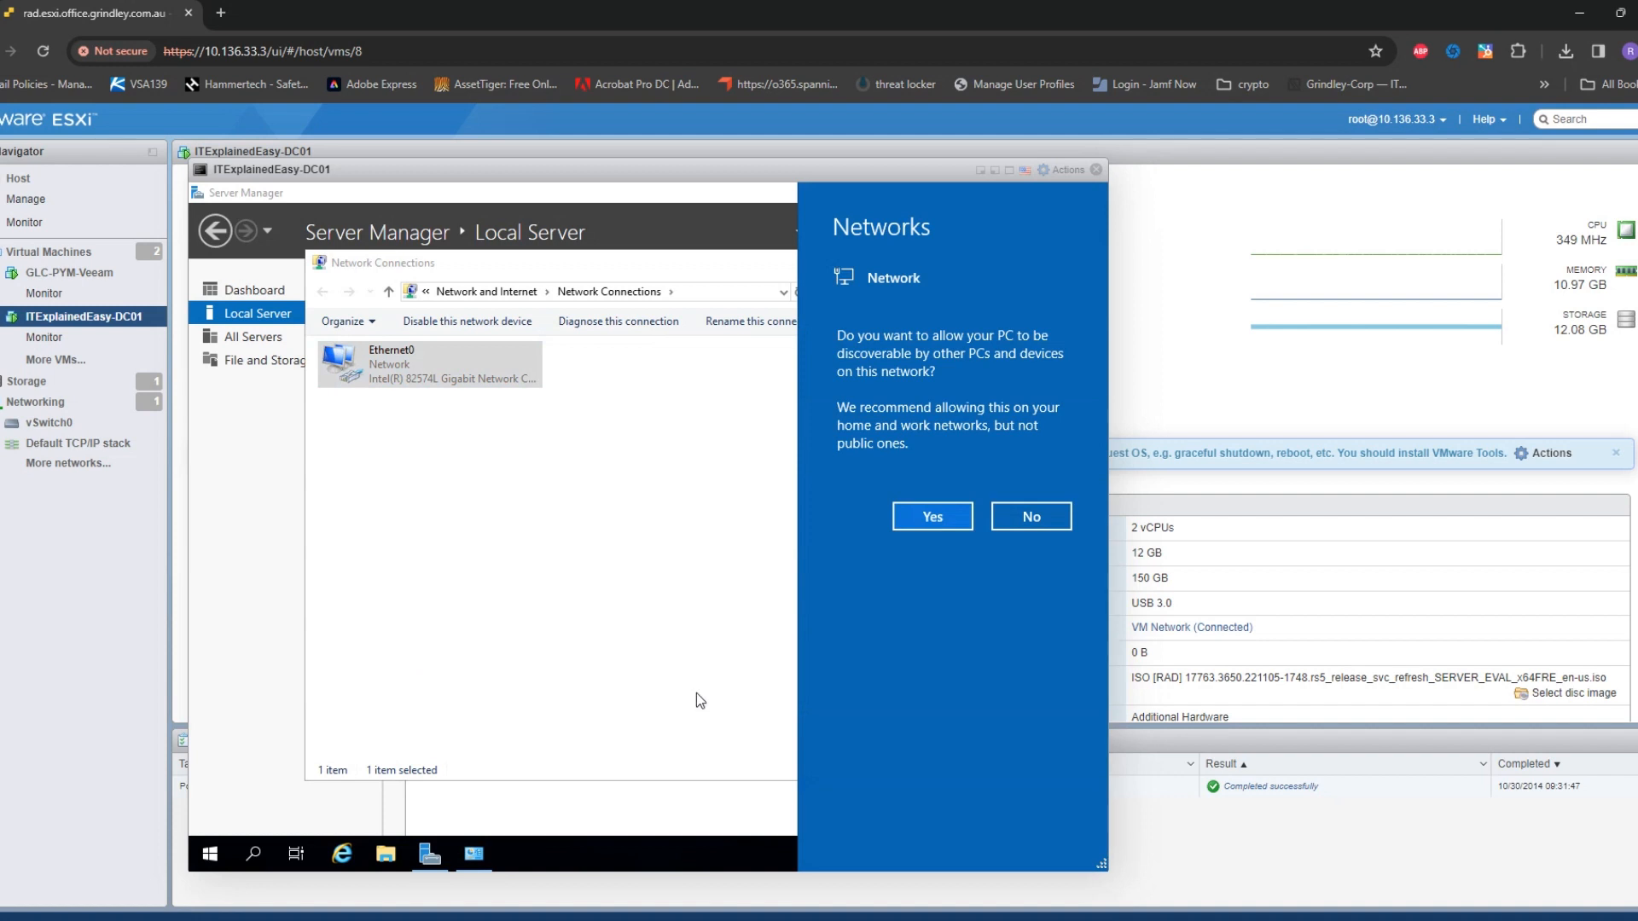
{"action": "left_click", "coordinate": [934, 508]}
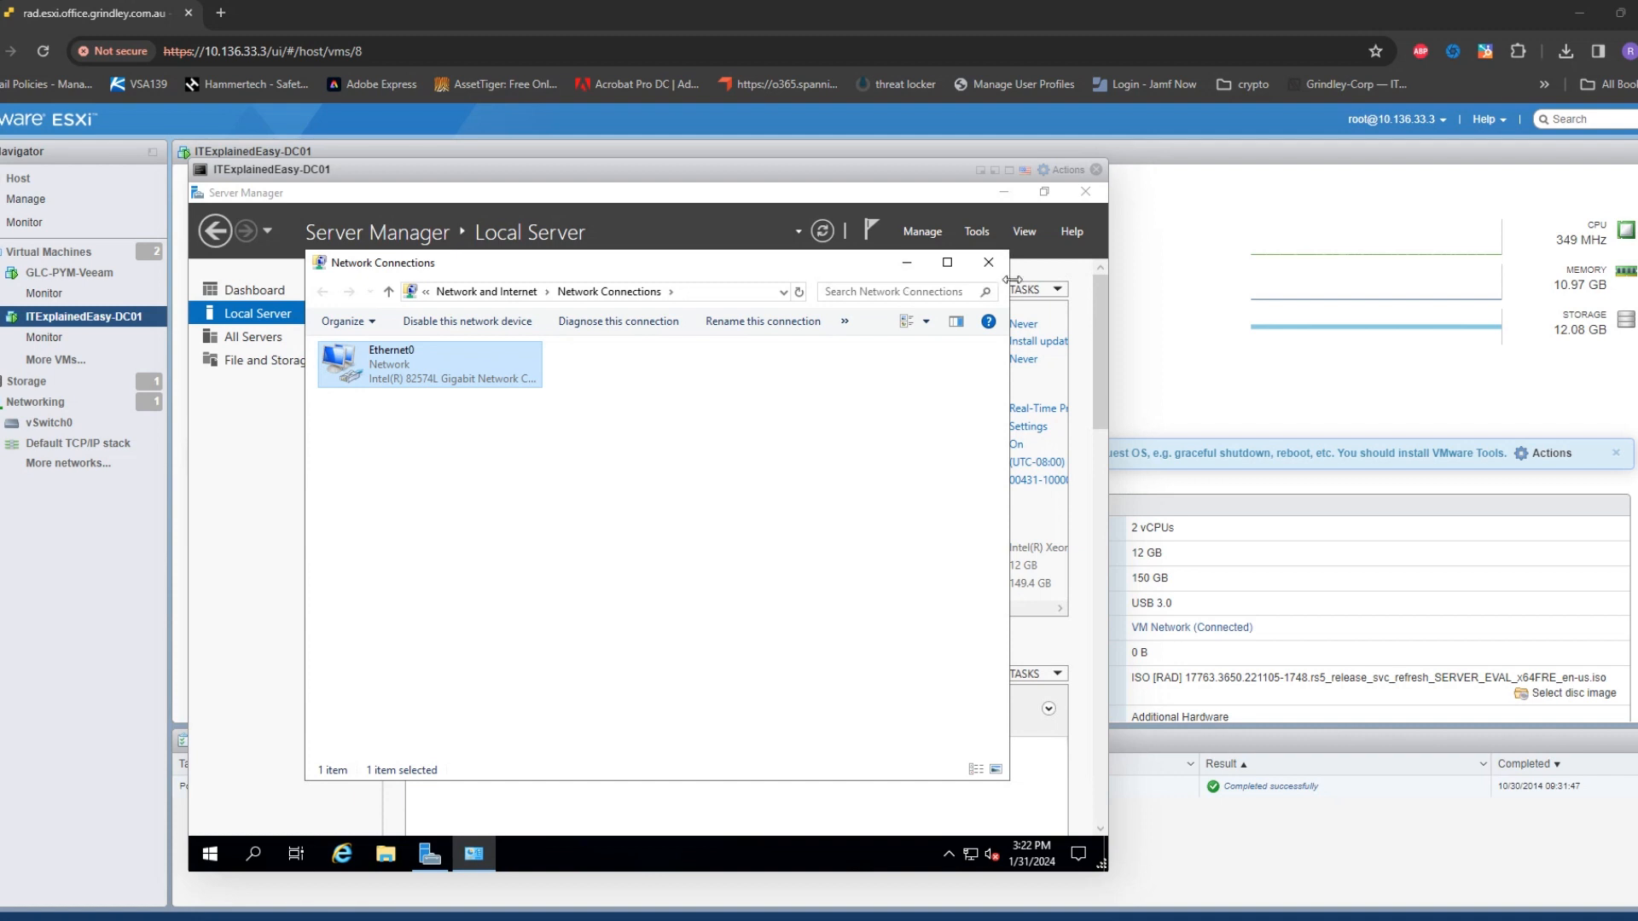
{"action": "left_click", "coordinate": [987, 264]}
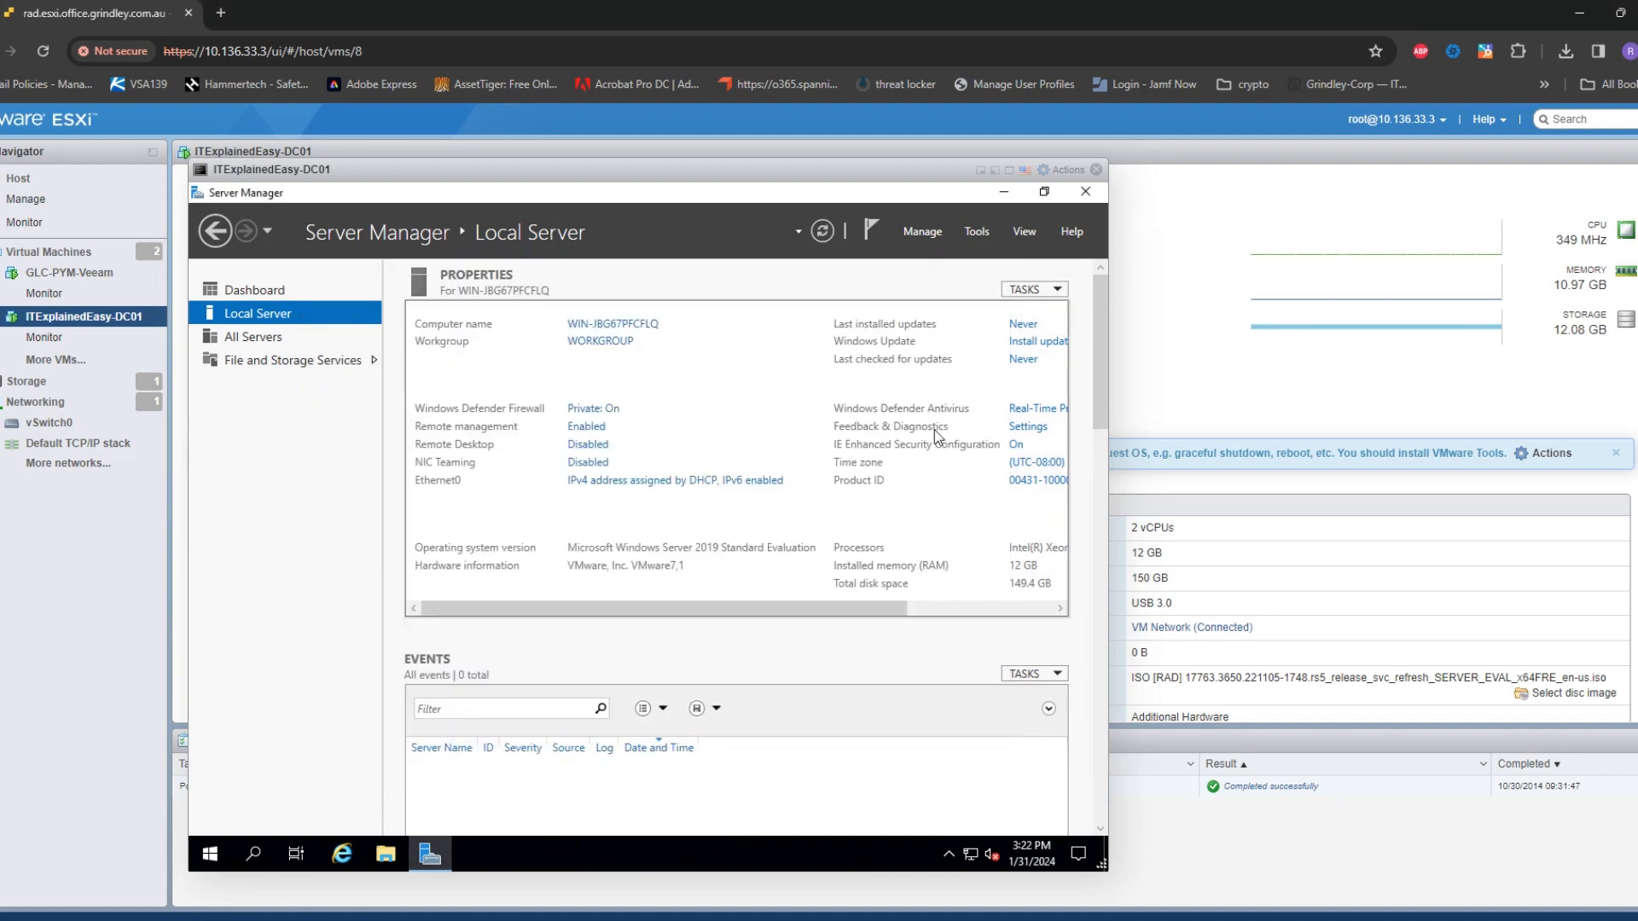
Switch the private-network Windows Defender Firewall off and close Windows Security
{"action": "left_click", "coordinate": [599, 413]}
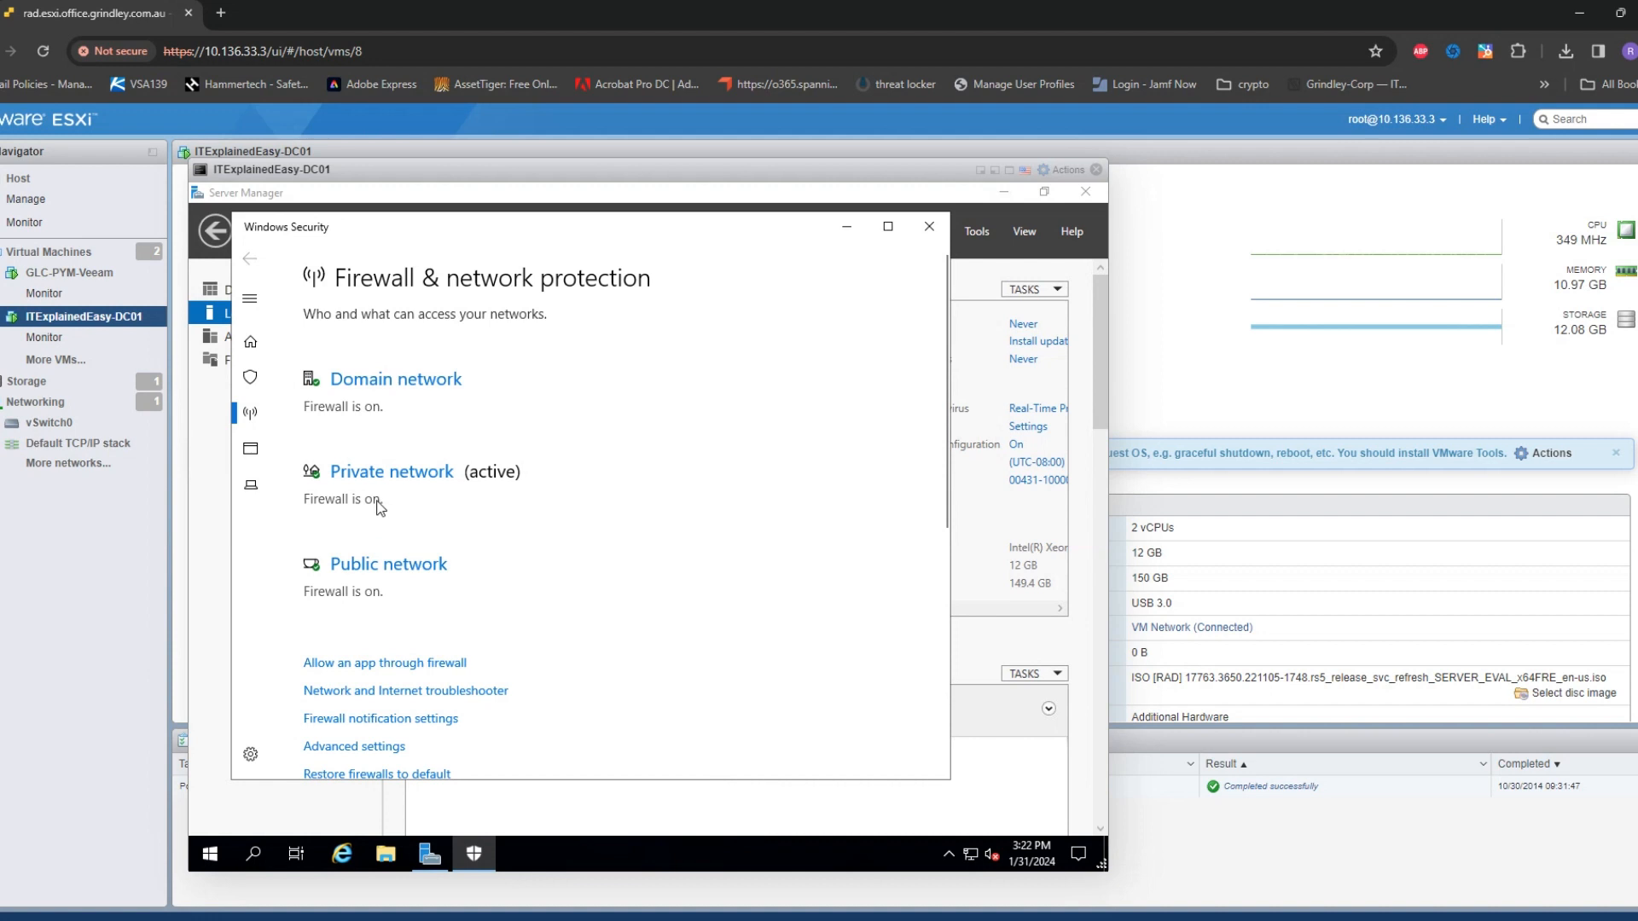
{"action": "left_click", "coordinate": [383, 474]}
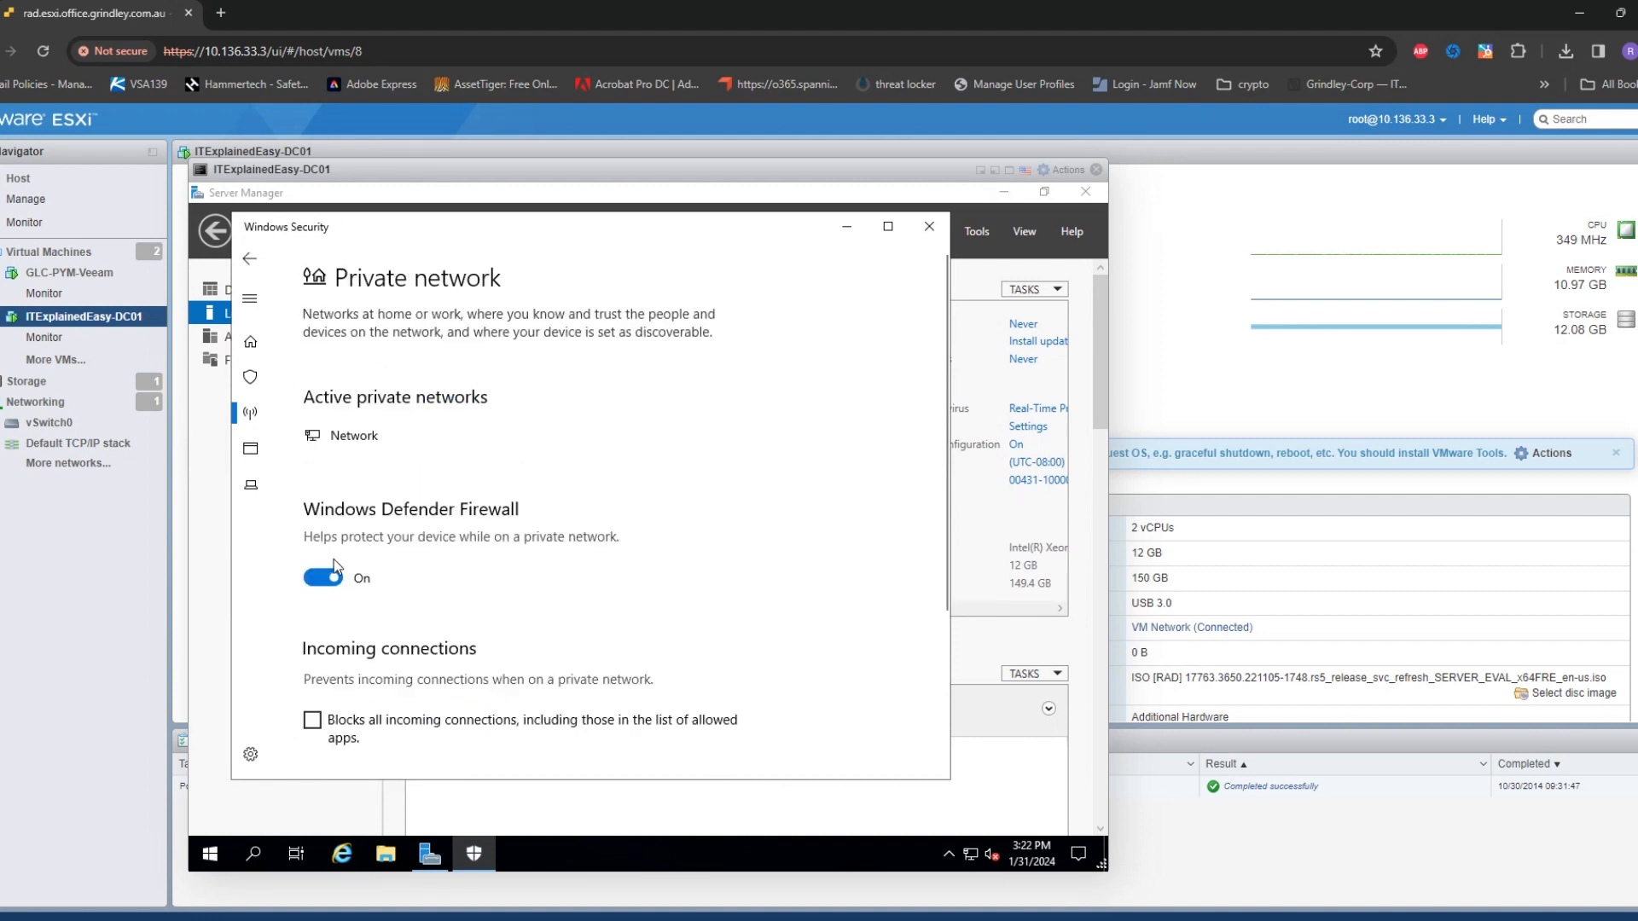
{"action": "left_click", "coordinate": [321, 579]}
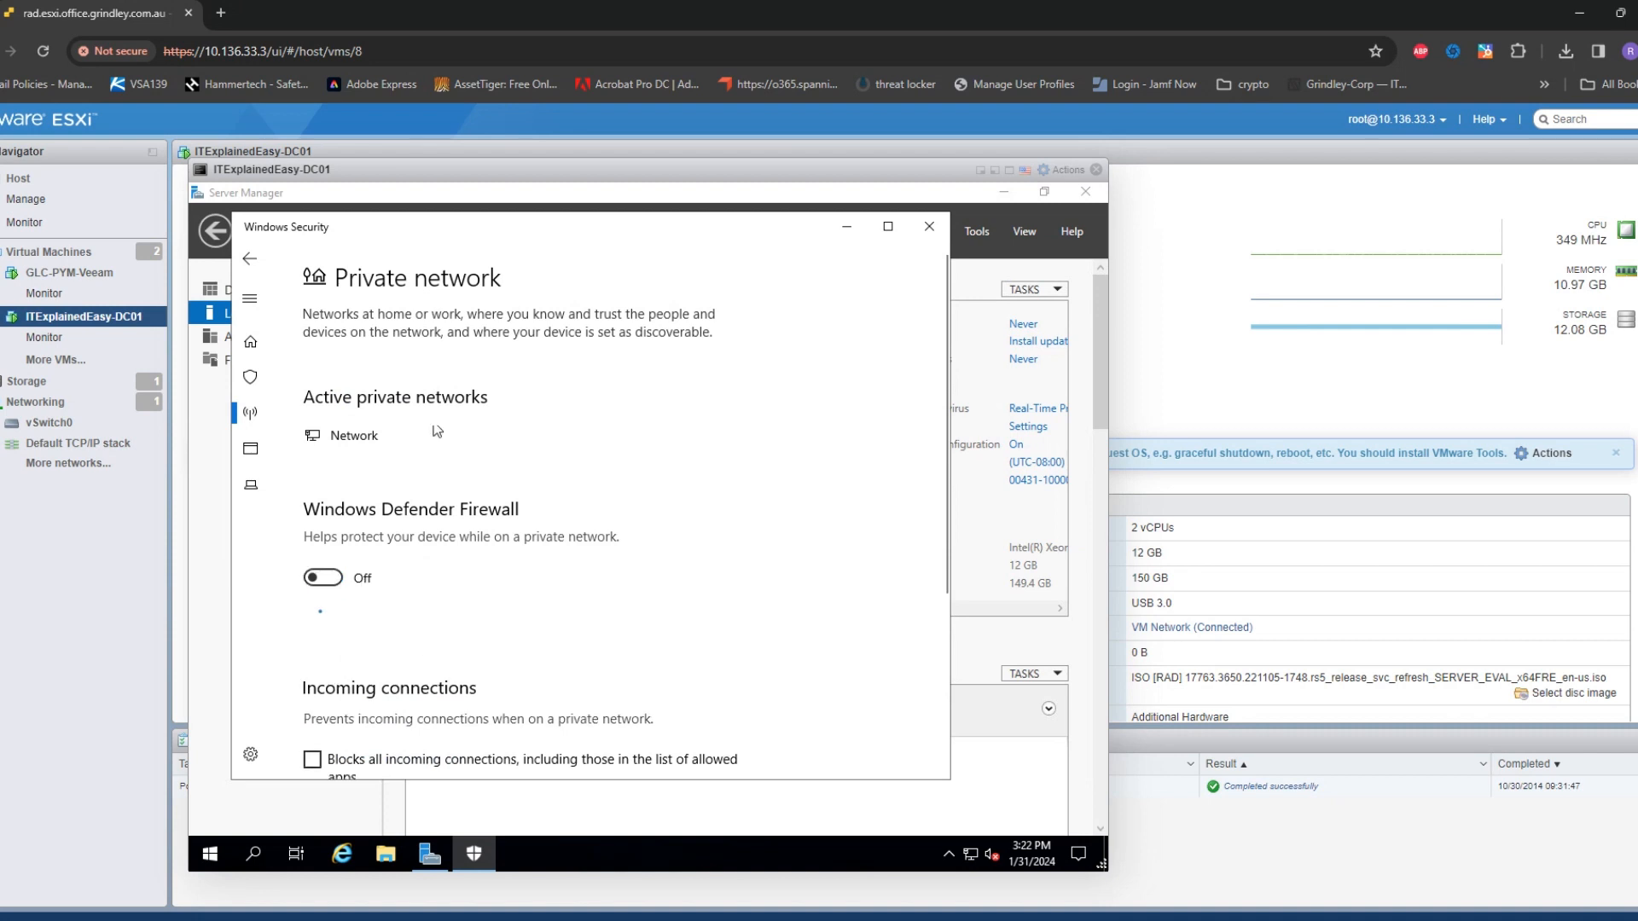
{"action": "left_click", "coordinate": [259, 264]}
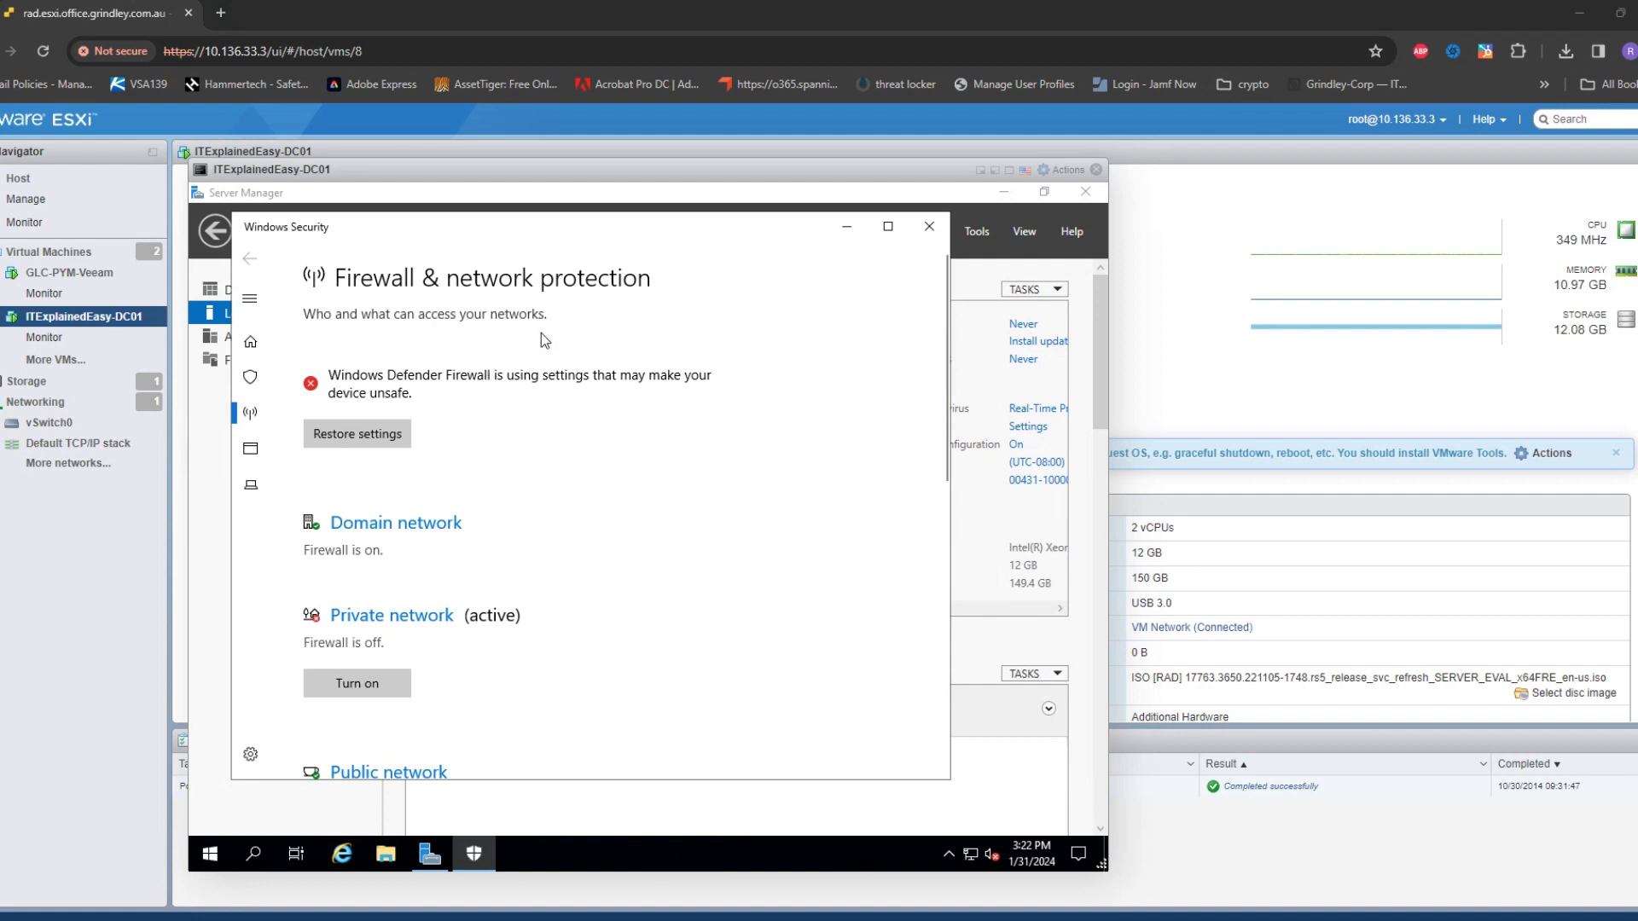
{"action": "left_click", "coordinate": [924, 232]}
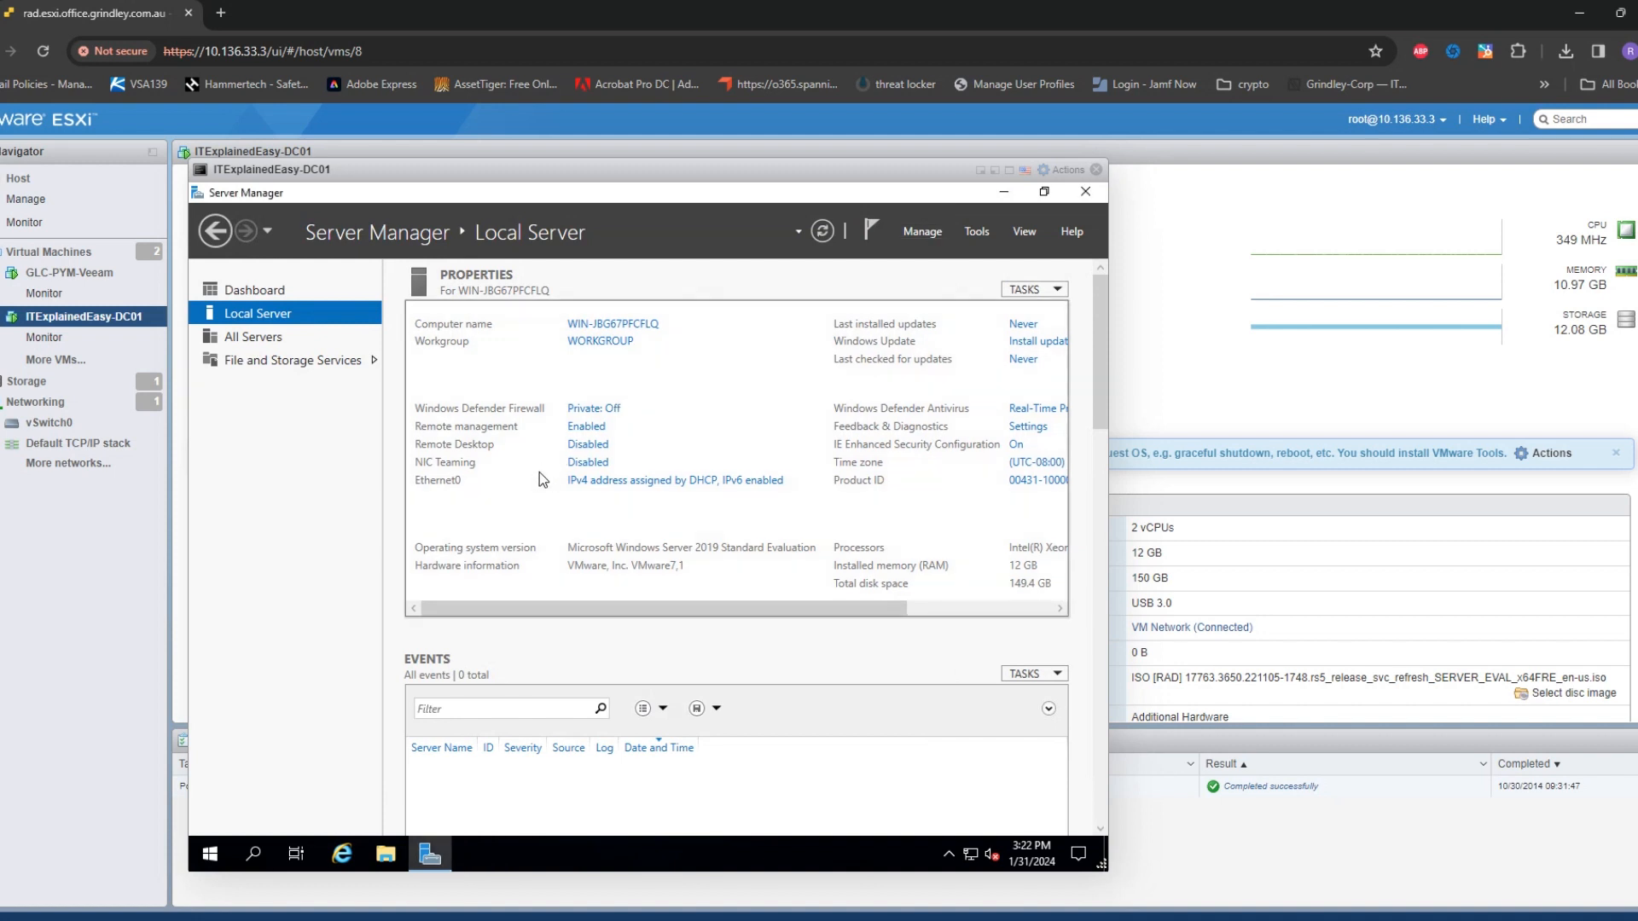
Enable Remote Desktop connections, allowing clients without Network Level Authentication
{"action": "left_click", "coordinate": [604, 446]}
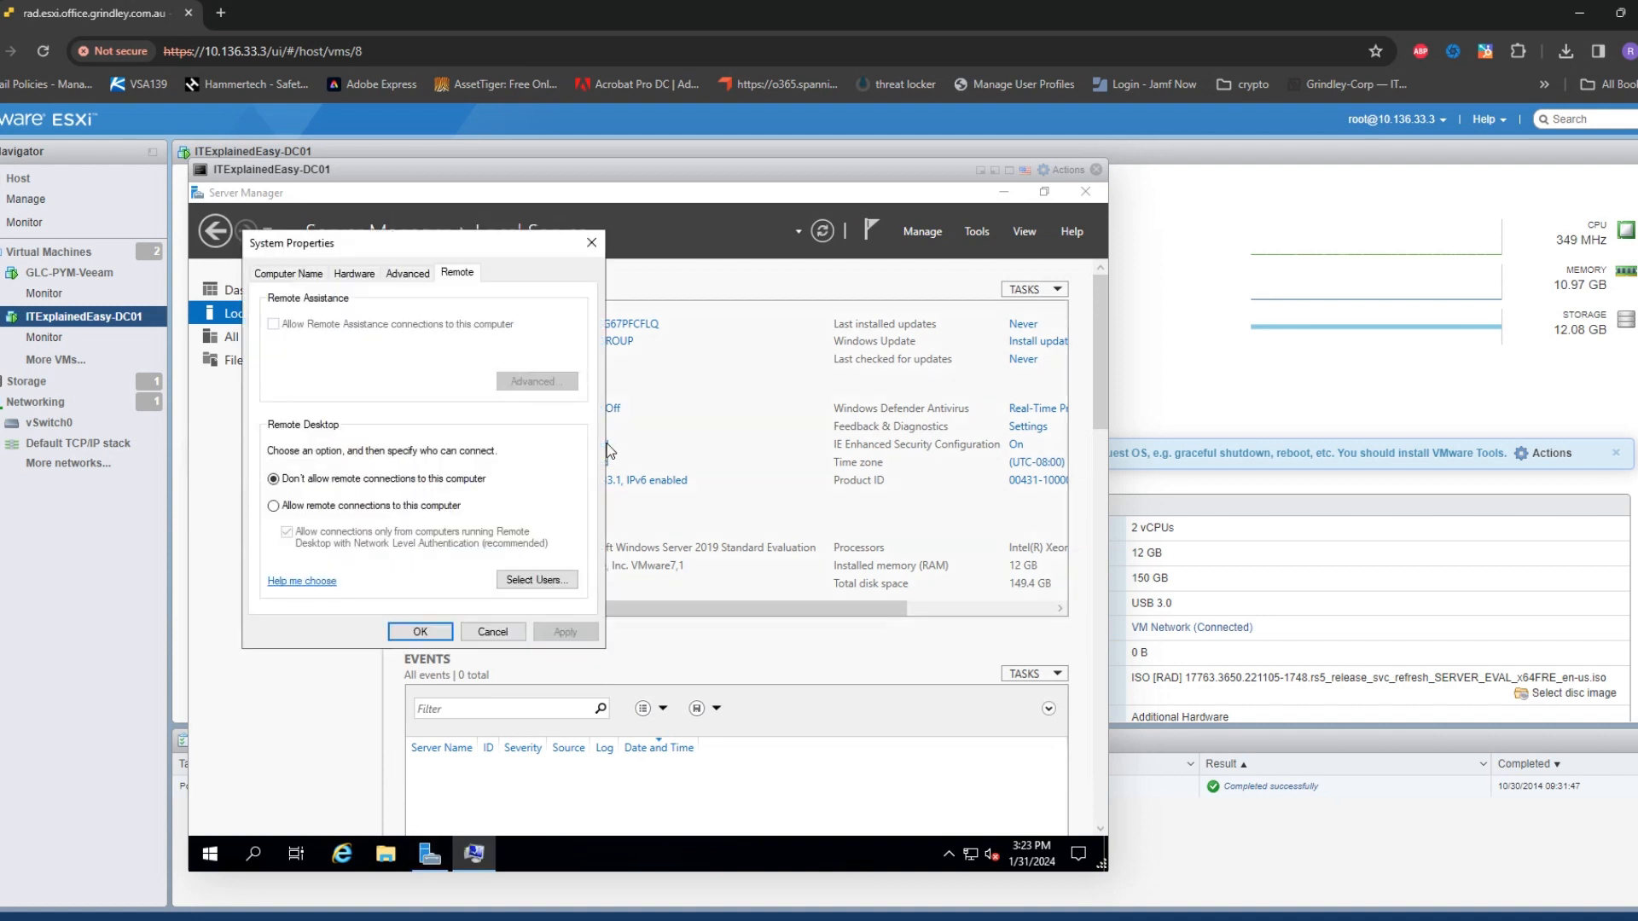
{"action": "left_click", "coordinate": [420, 505]}
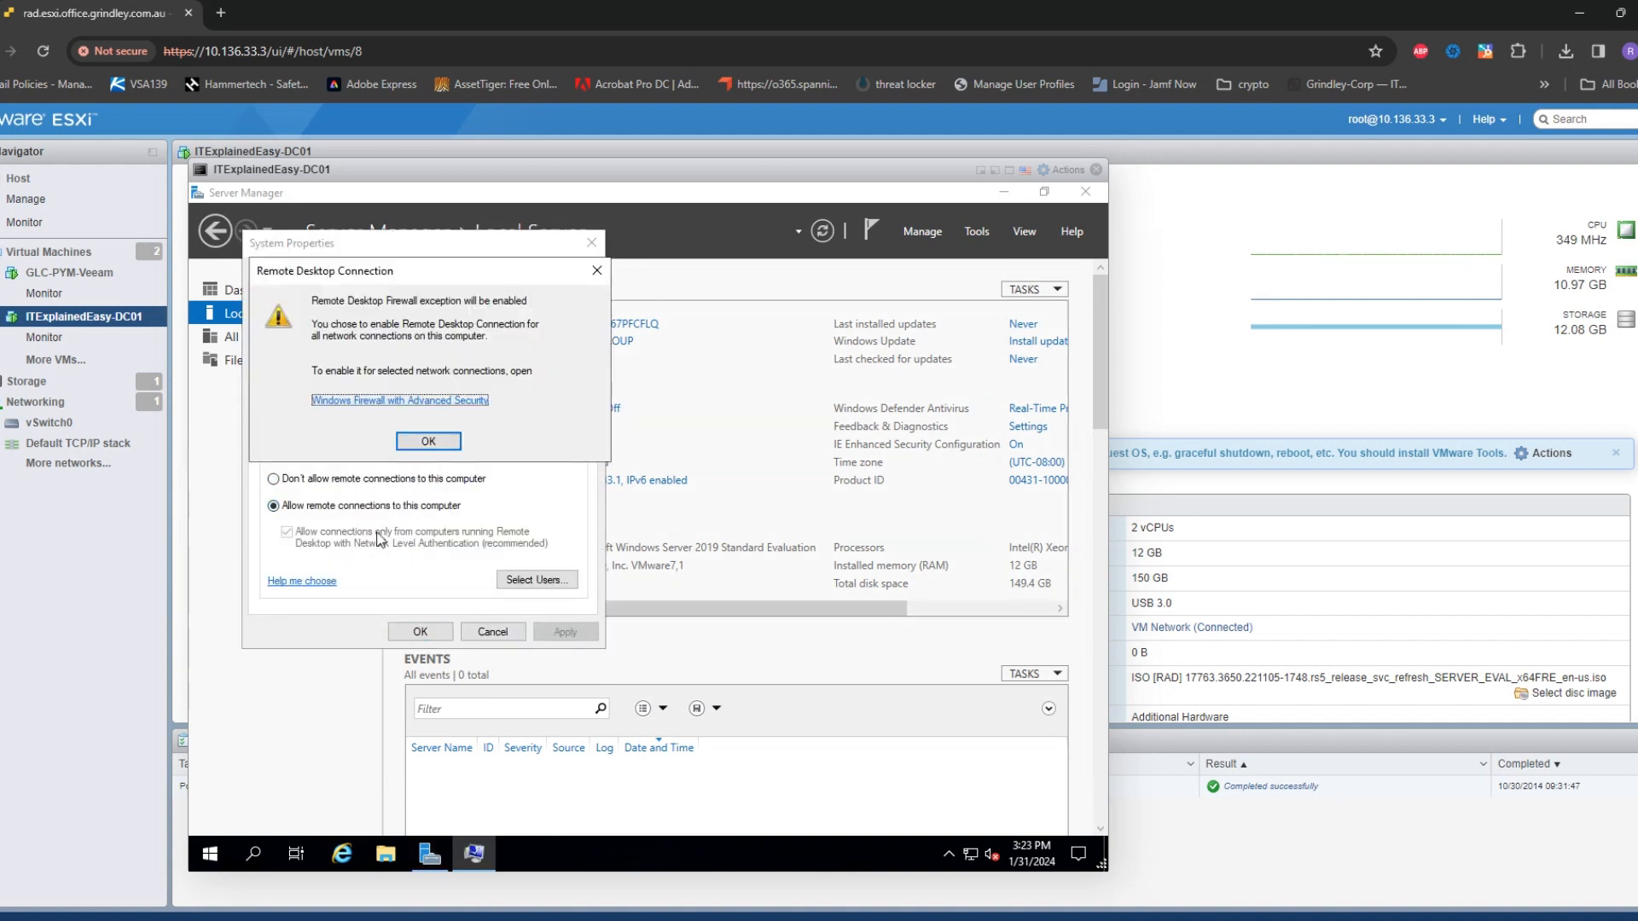
{"action": "left_click", "coordinate": [422, 449]}
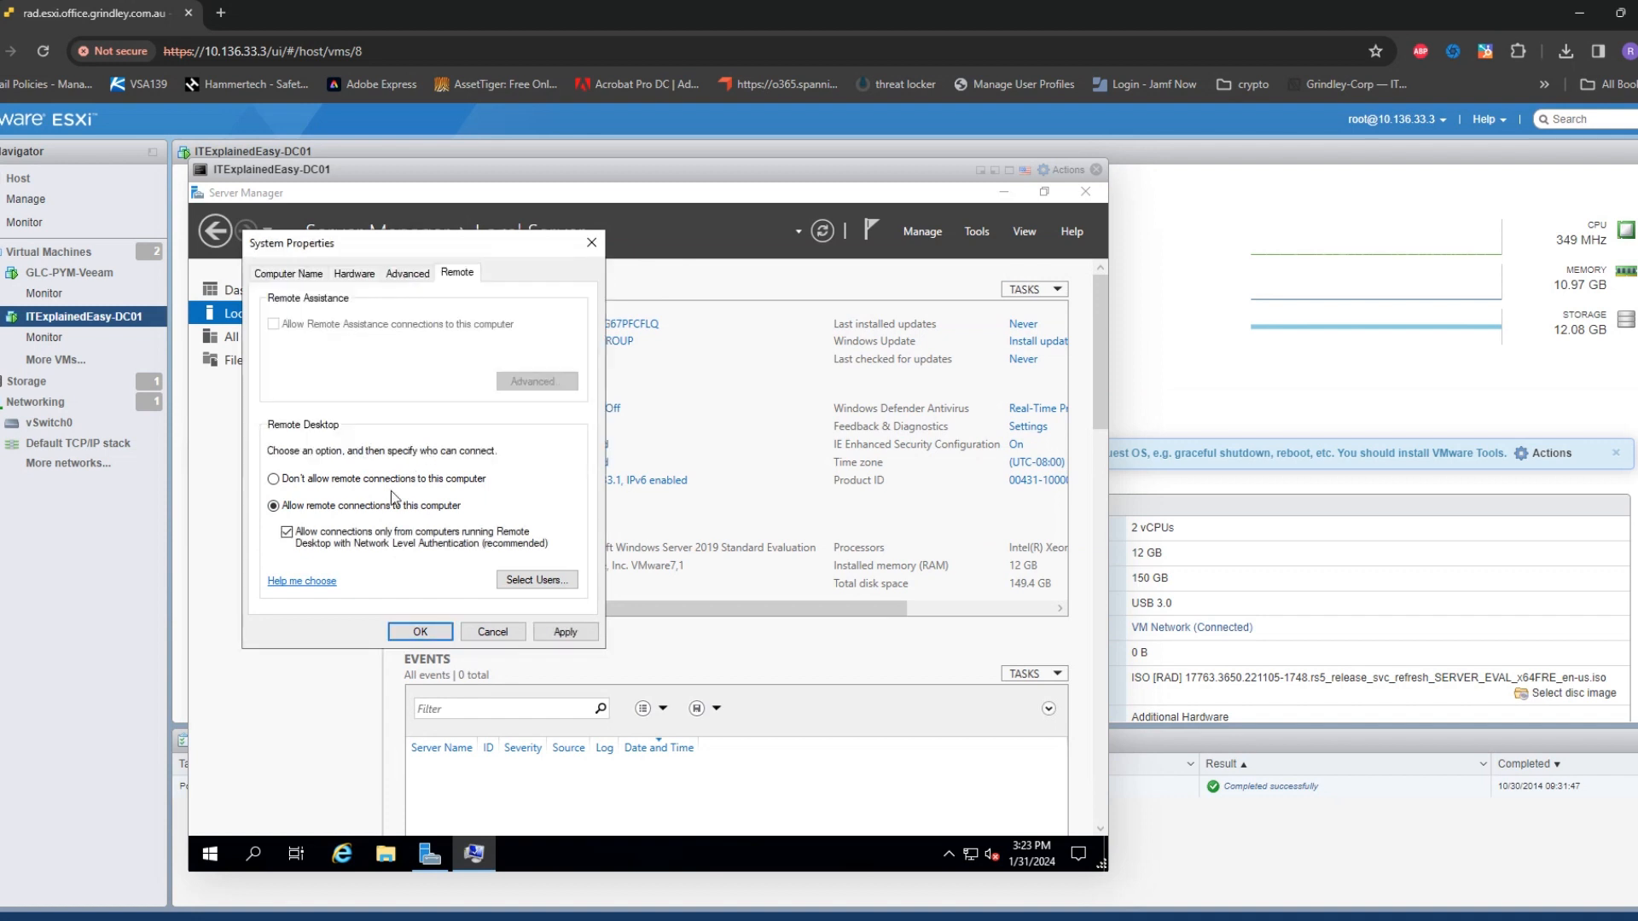
{"action": "left_click", "coordinate": [369, 536]}
{"action": "left_click", "coordinate": [418, 631]}
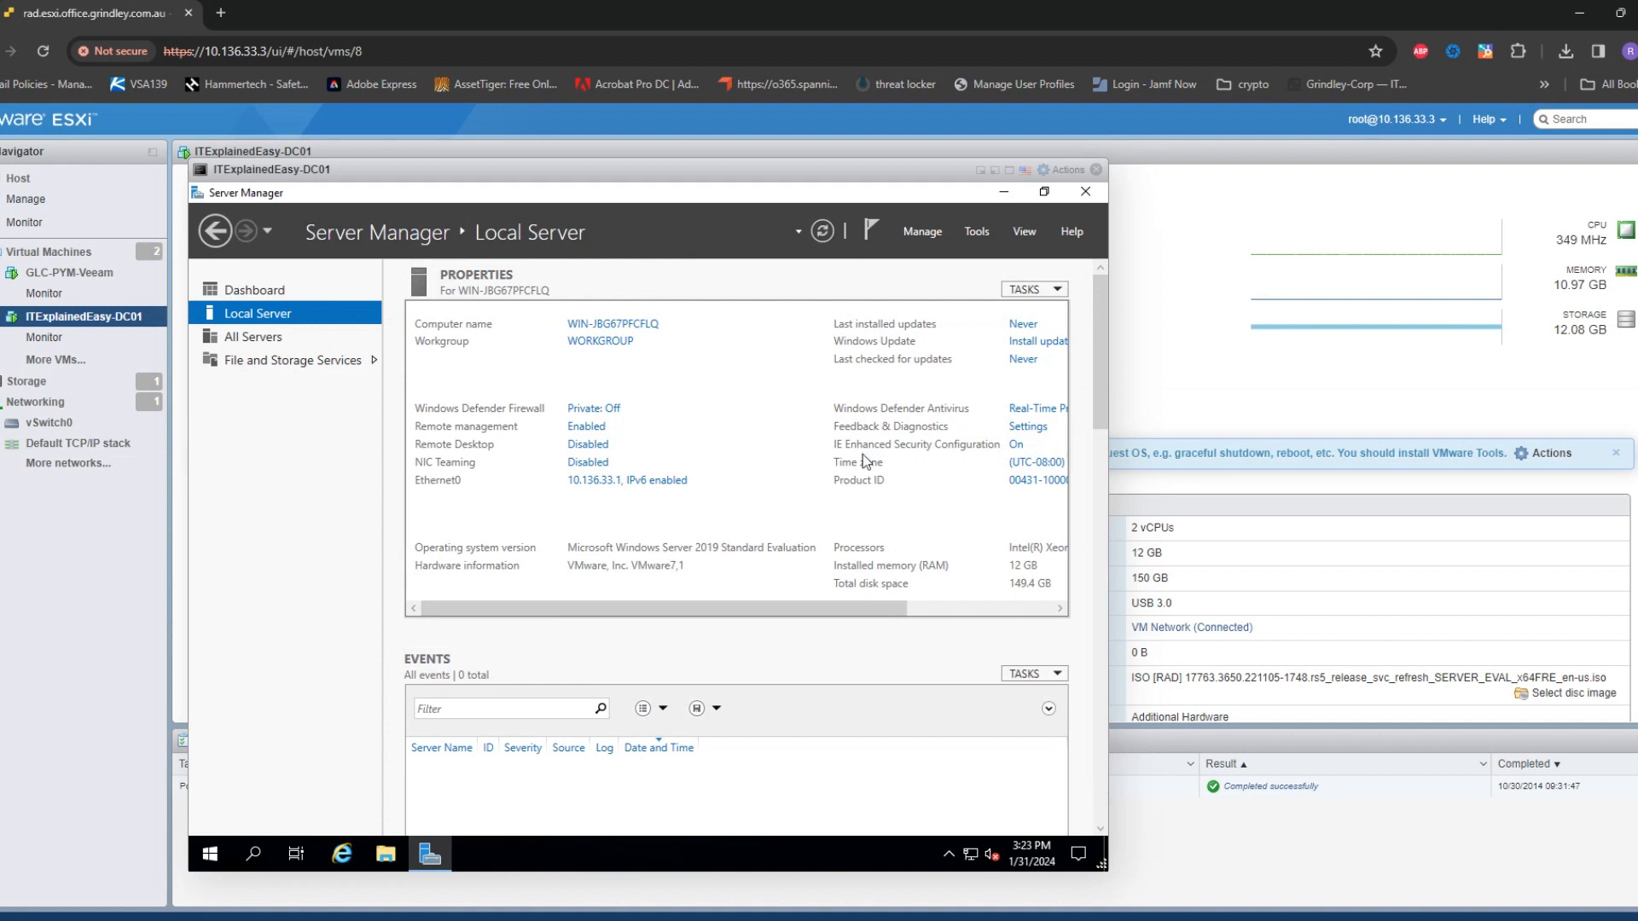
Turn IE Enhanced Security Configuration off for users and confirm
{"action": "left_click", "coordinate": [1014, 446]}
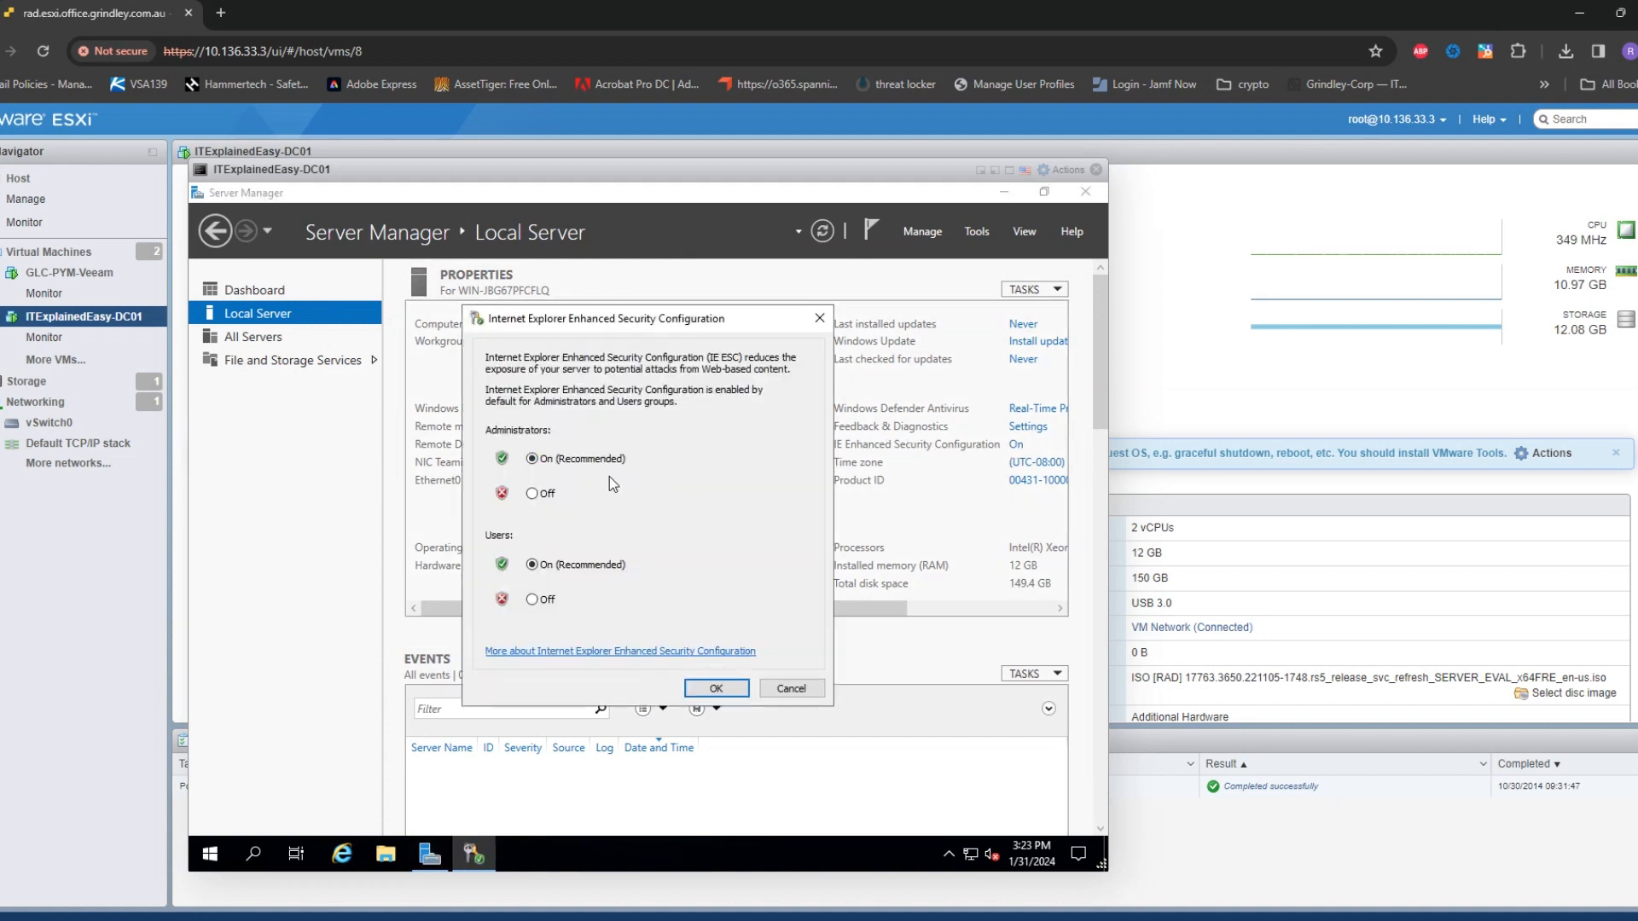
{"action": "left_click", "coordinate": [533, 599]}
{"action": "left_click", "coordinate": [715, 689]}
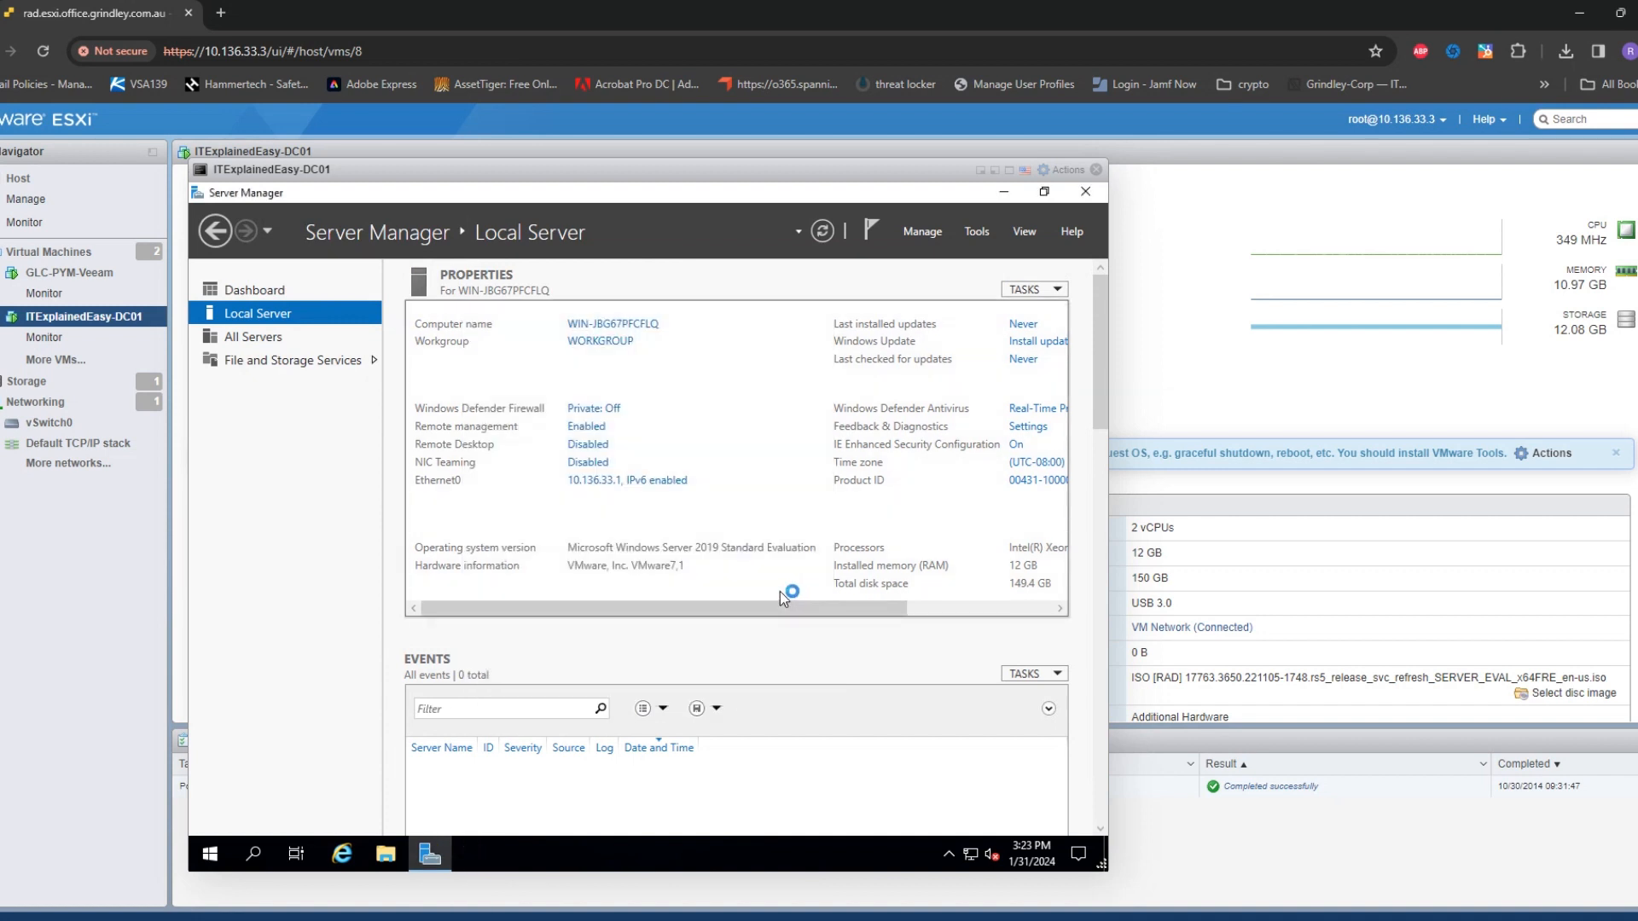
Change the computer name to ITEE-DC01 in System Properties and choose Restart Now
{"action": "left_click", "coordinate": [611, 325]}
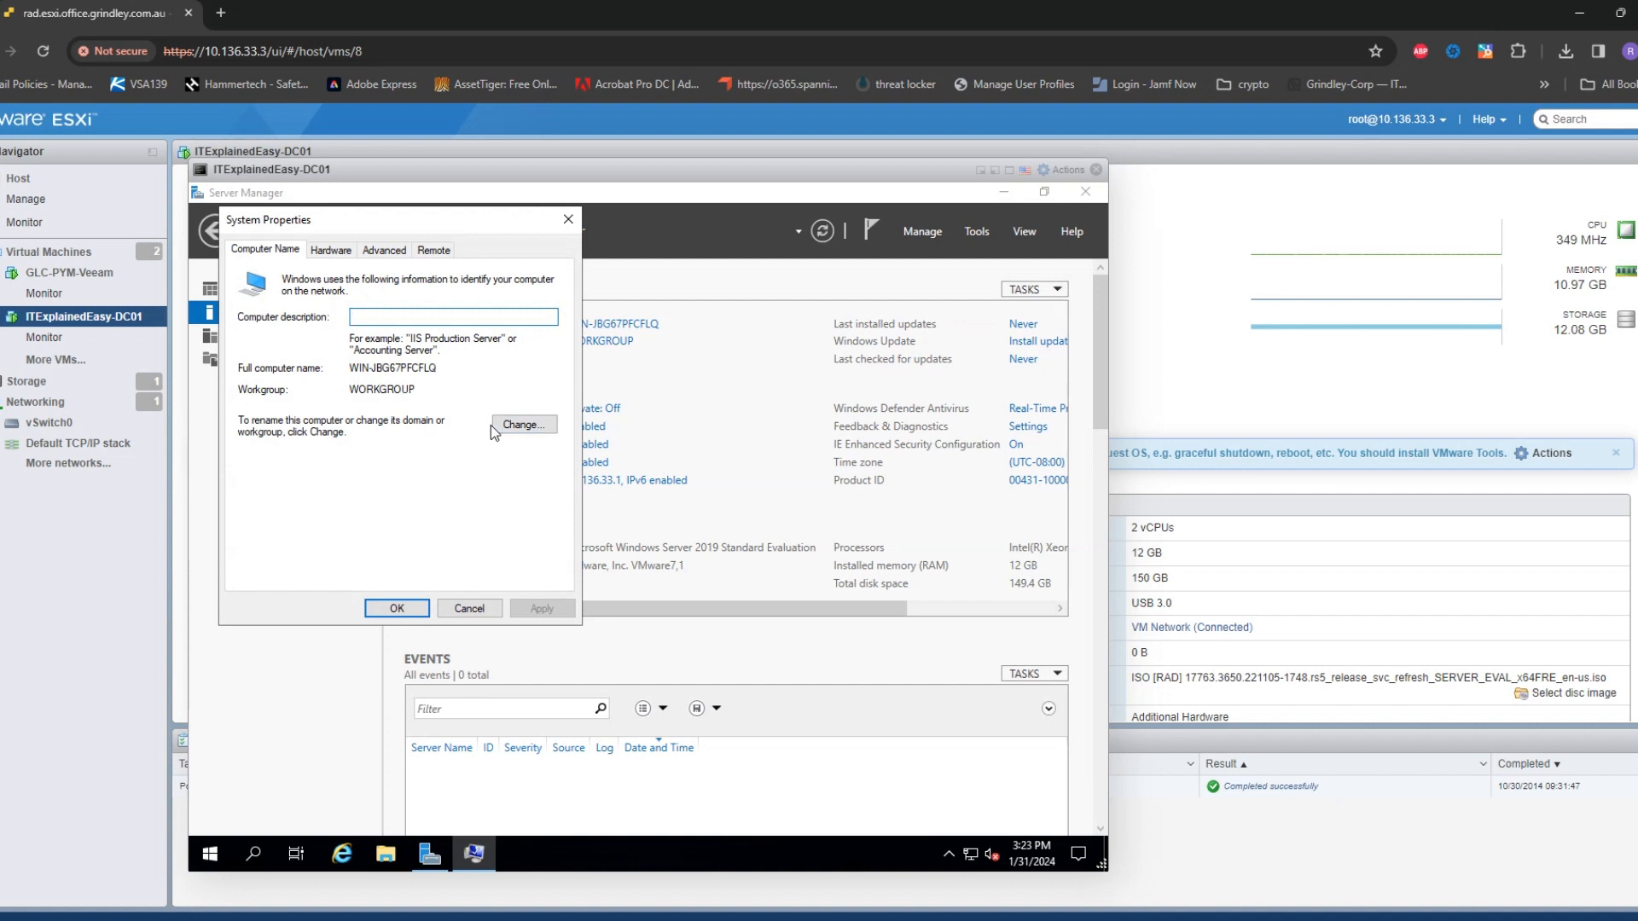
{"action": "left_click", "coordinate": [518, 427]}
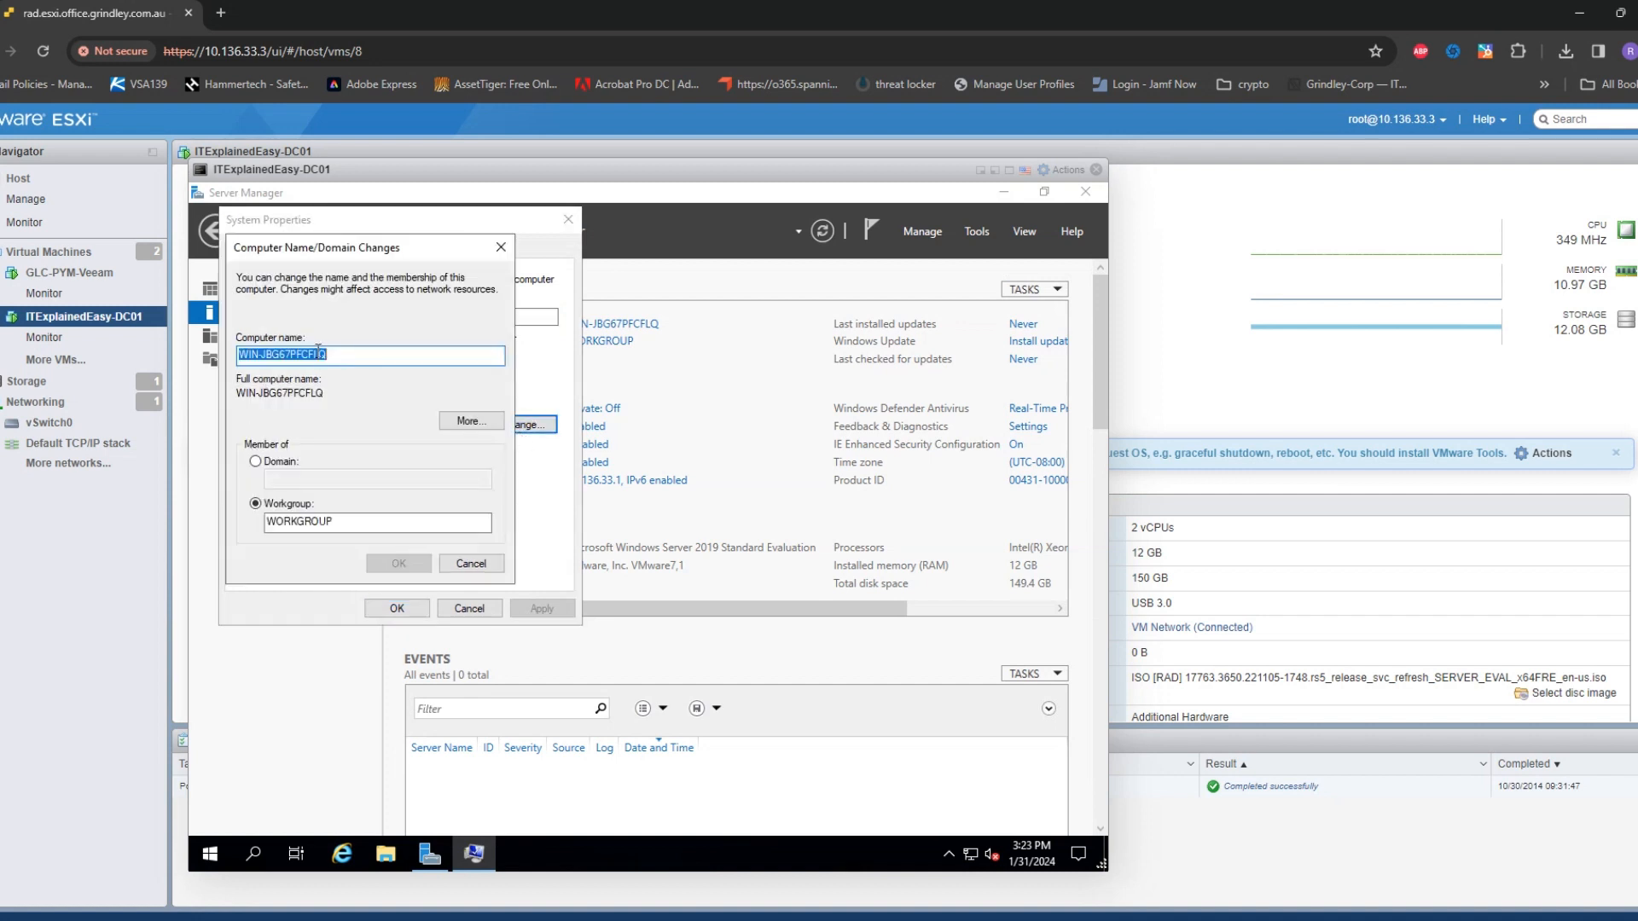
{"action": "type", "text": "IT"}
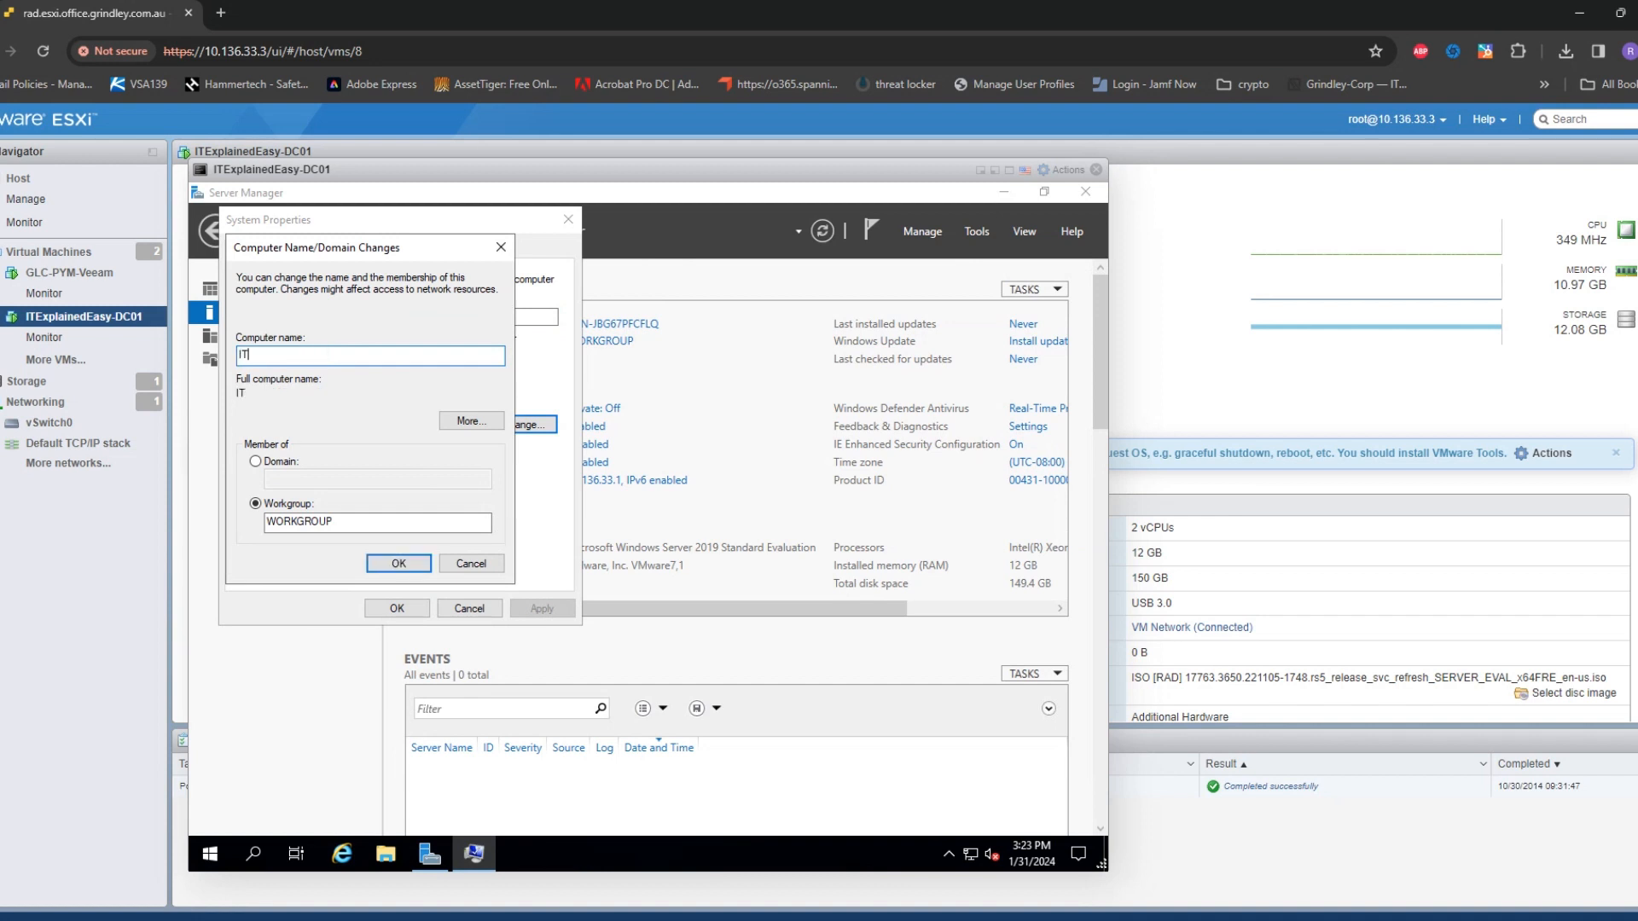
{"action": "type", "text": "EE-DC01"}
{"action": "left_click", "coordinate": [390, 561]}
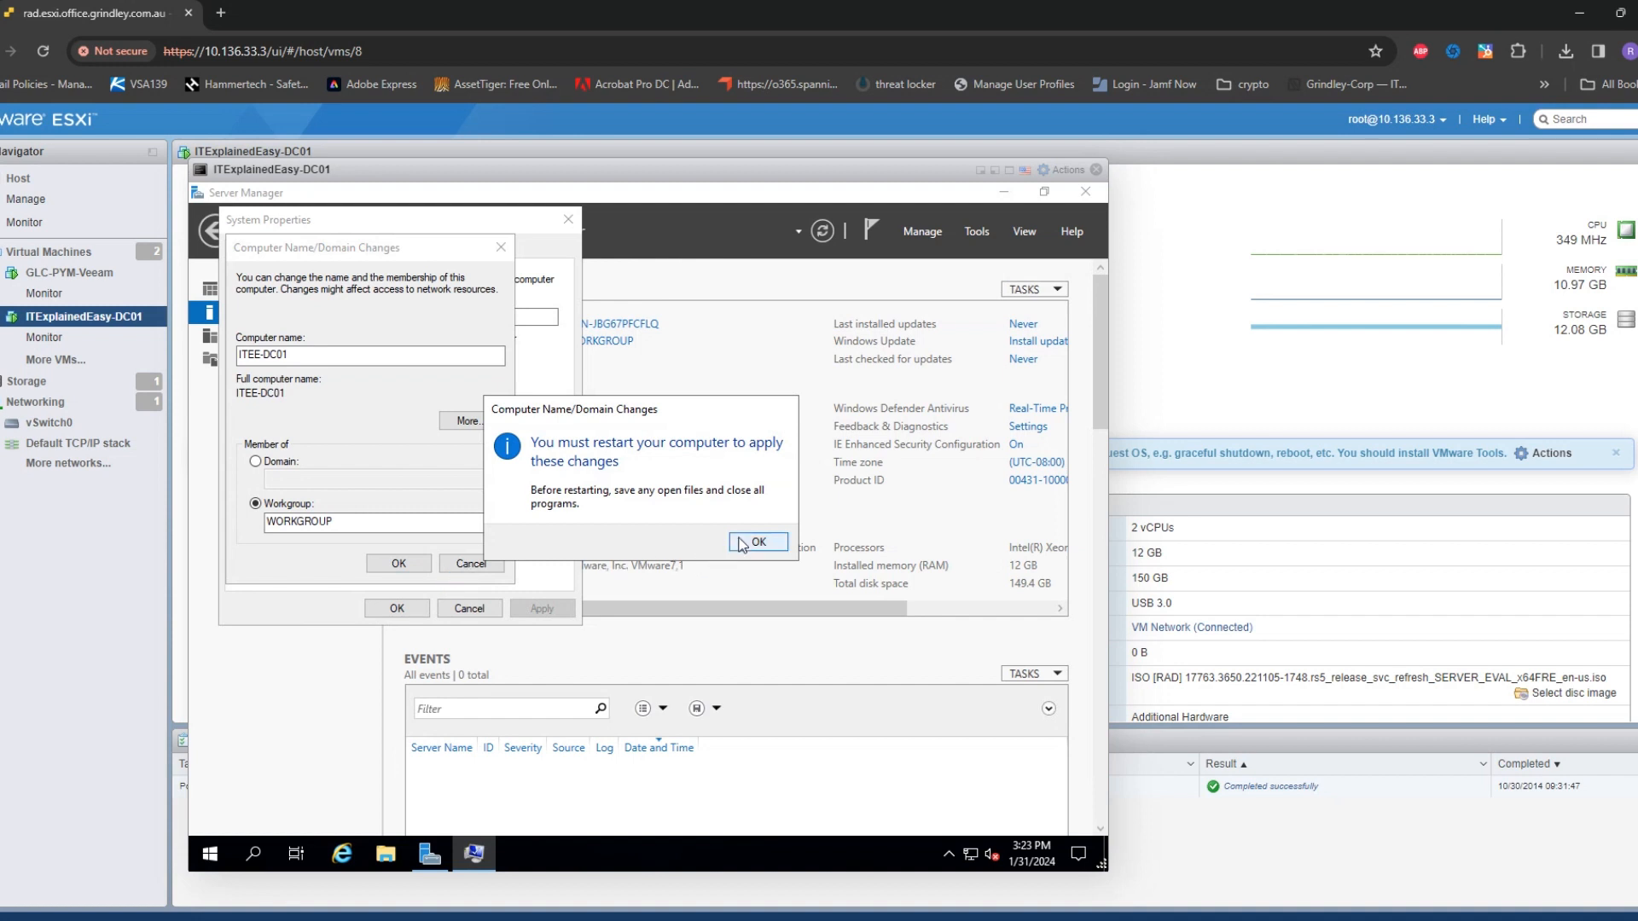
{"action": "left_click", "coordinate": [741, 543]}
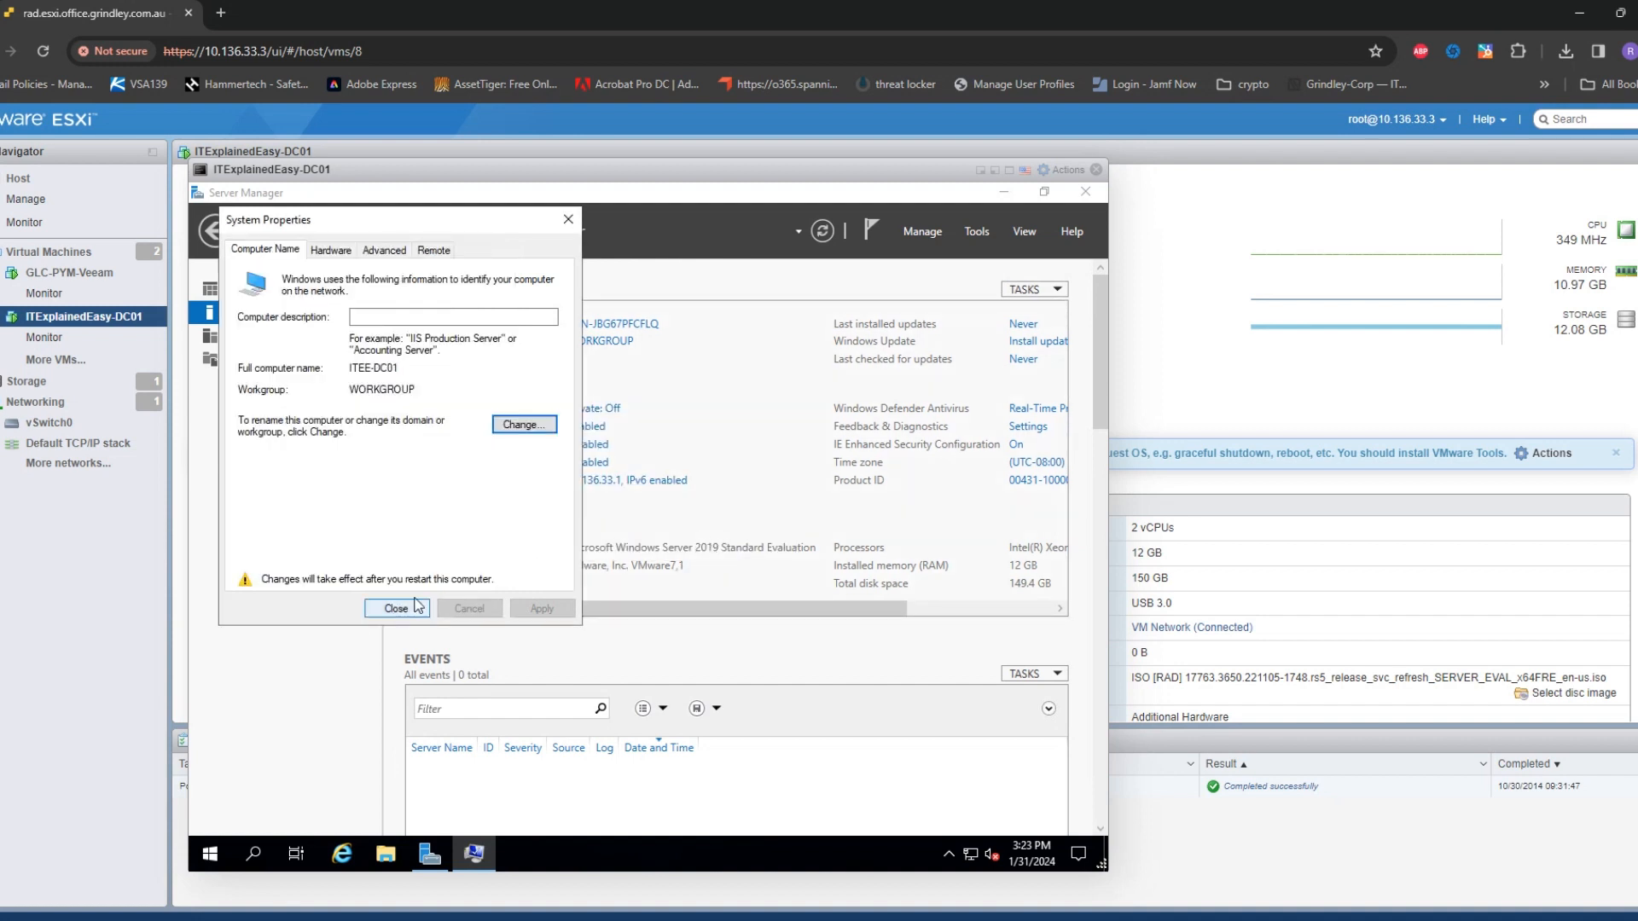
{"action": "left_click", "coordinate": [396, 608]}
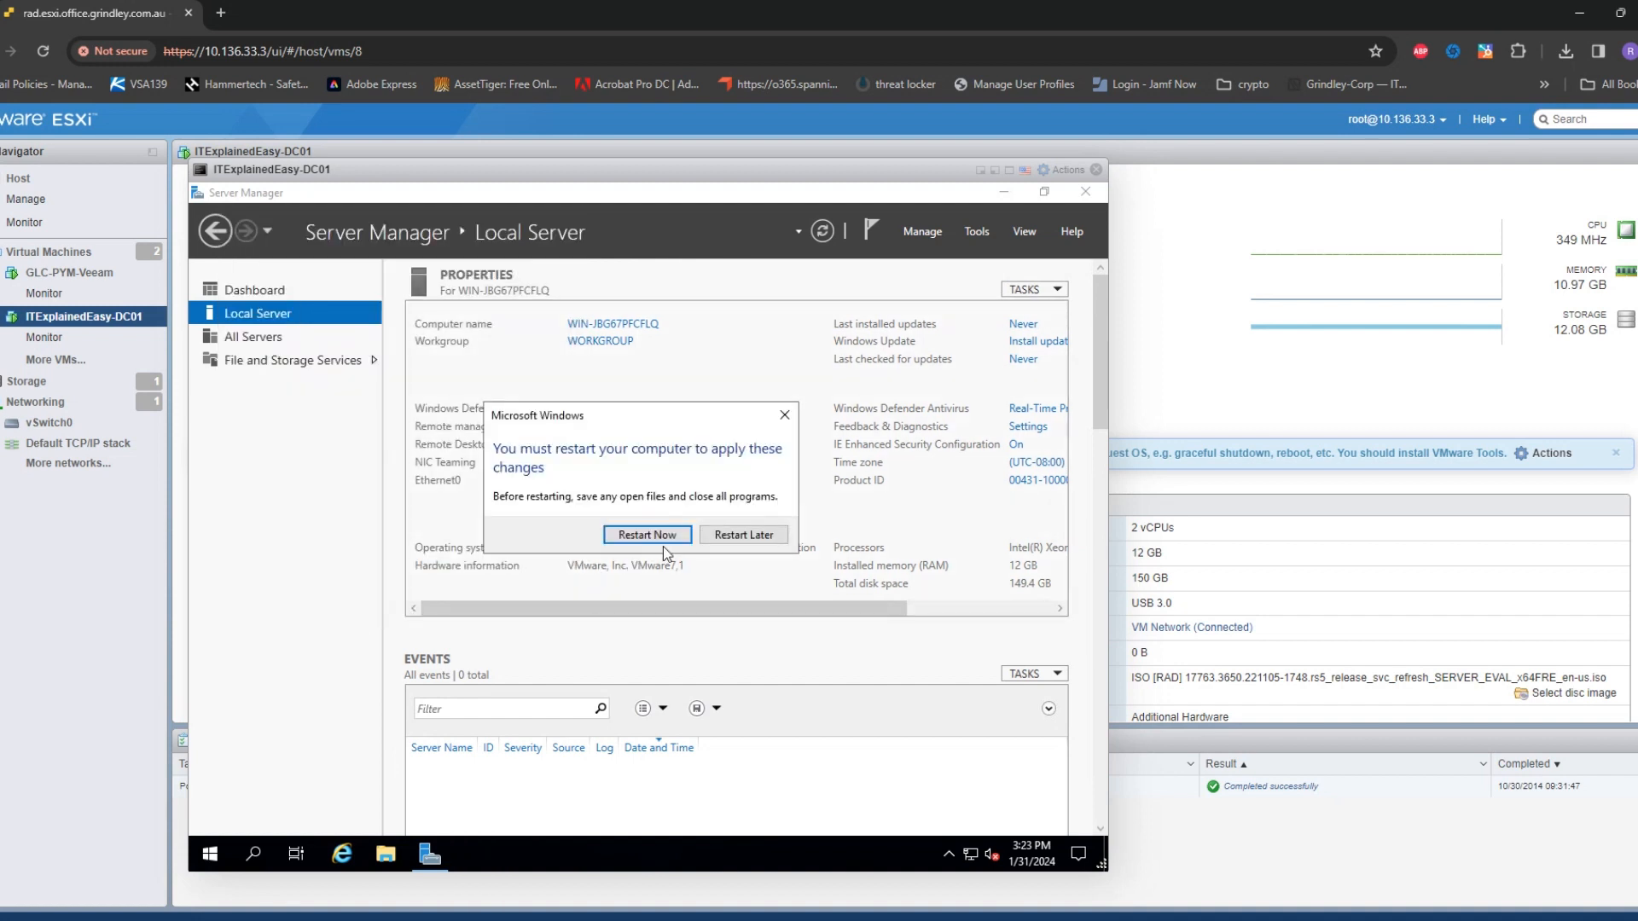
{"action": "left_click", "coordinate": [665, 536]}
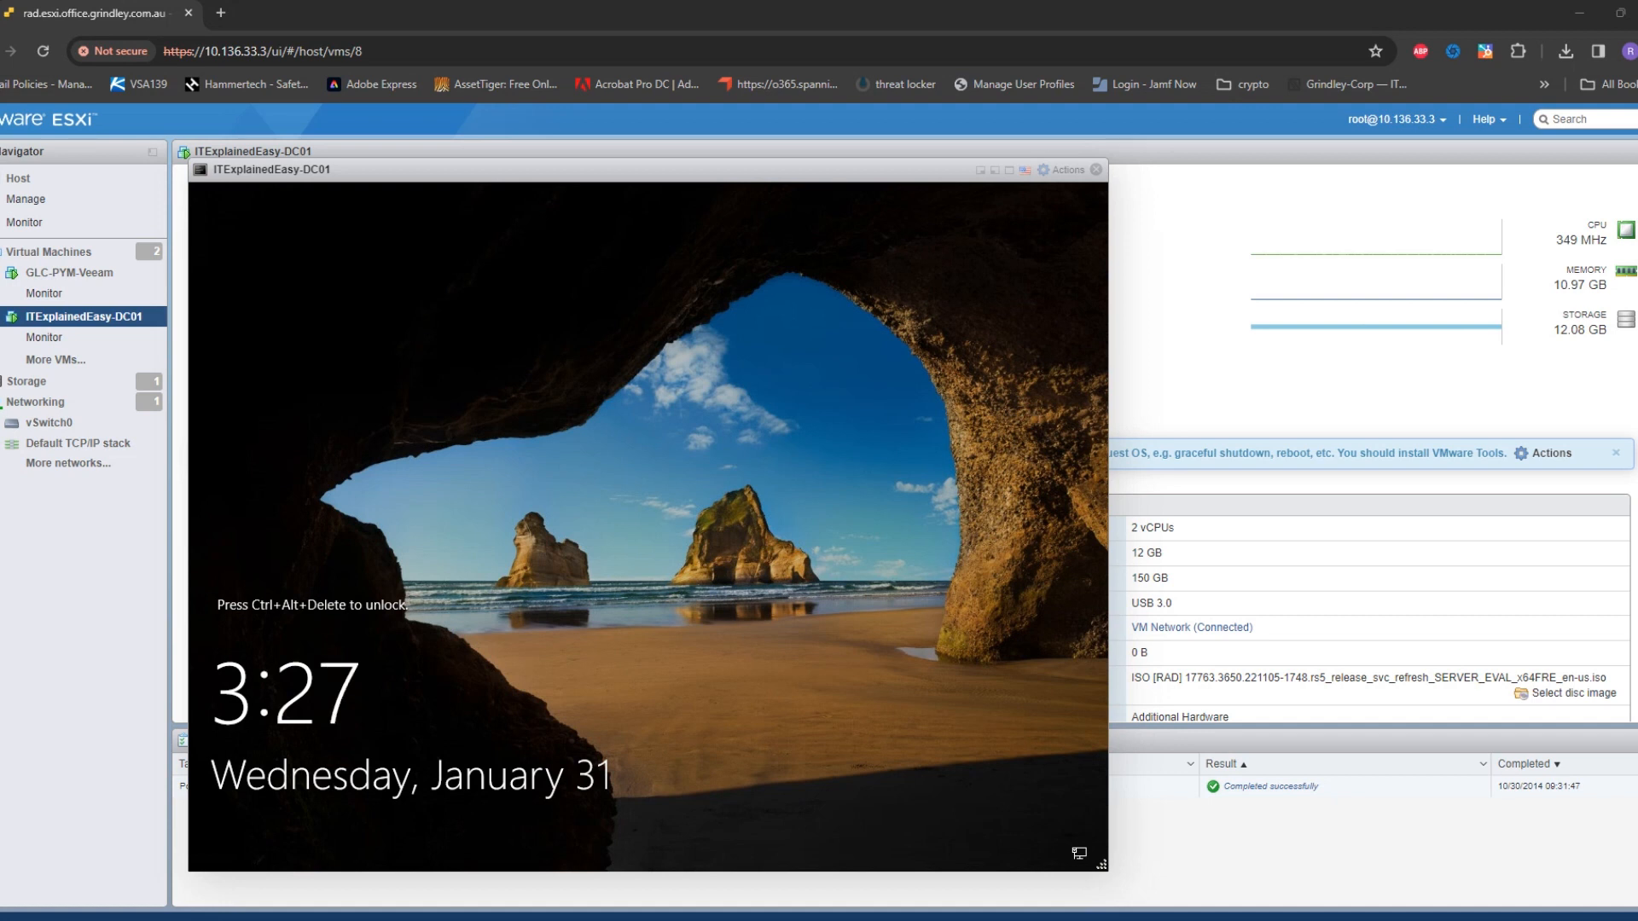
Return to the ESXi console and send Ctrl-Alt-Delete to the VM through Guest OS Send keys
{"action": "key", "text": "alt+Tab"}
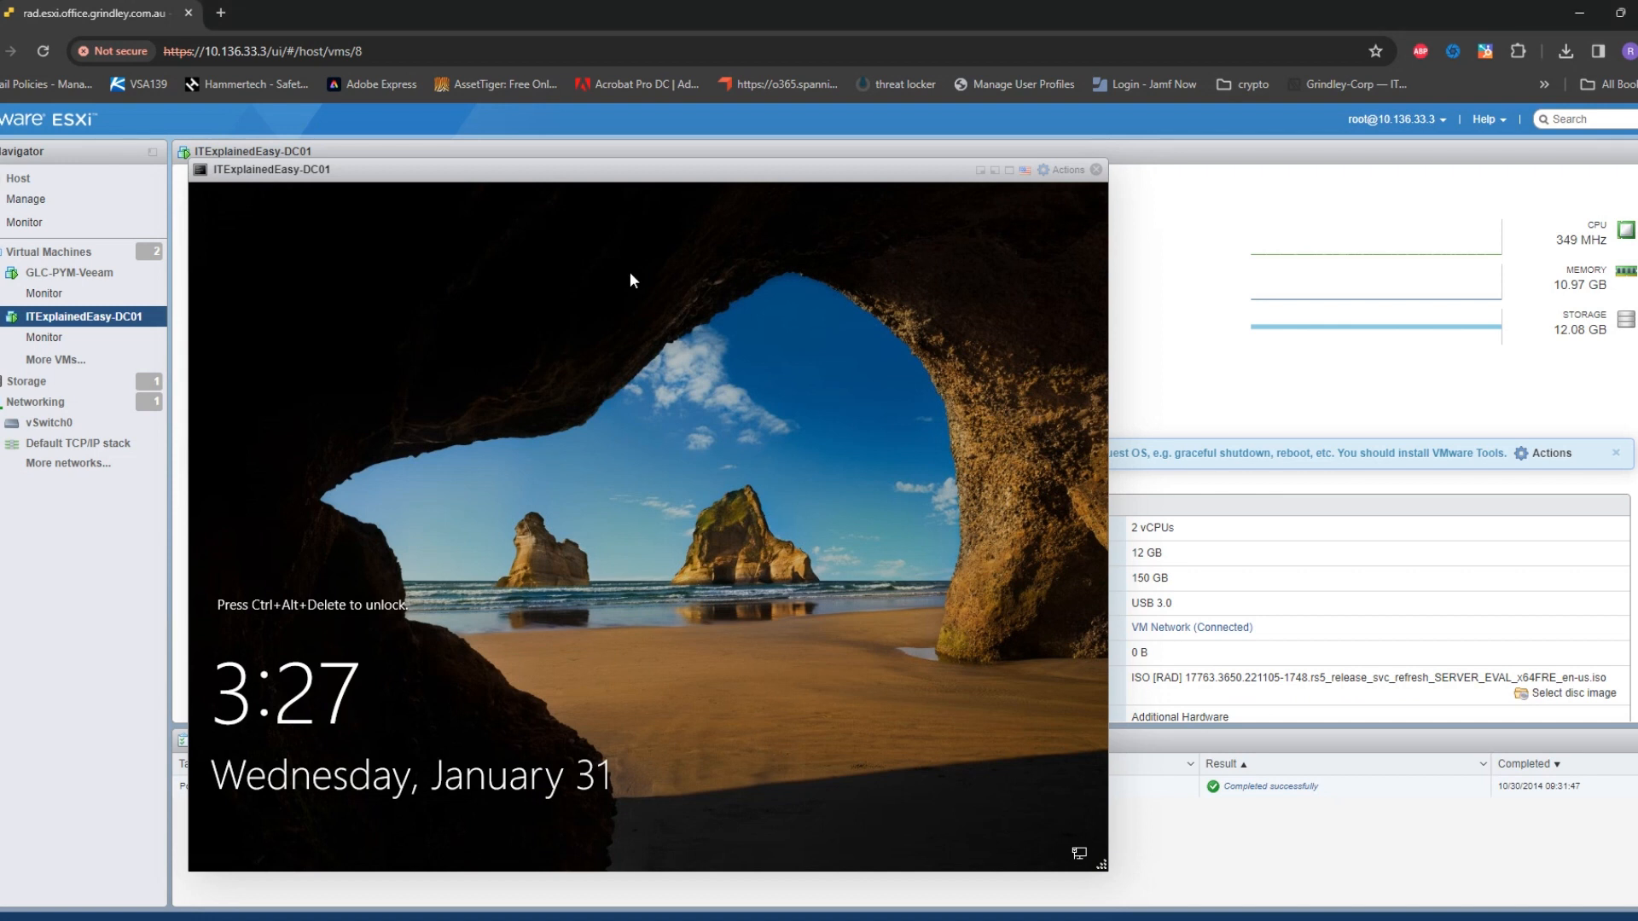
{"action": "left_click", "coordinate": [1062, 170]}
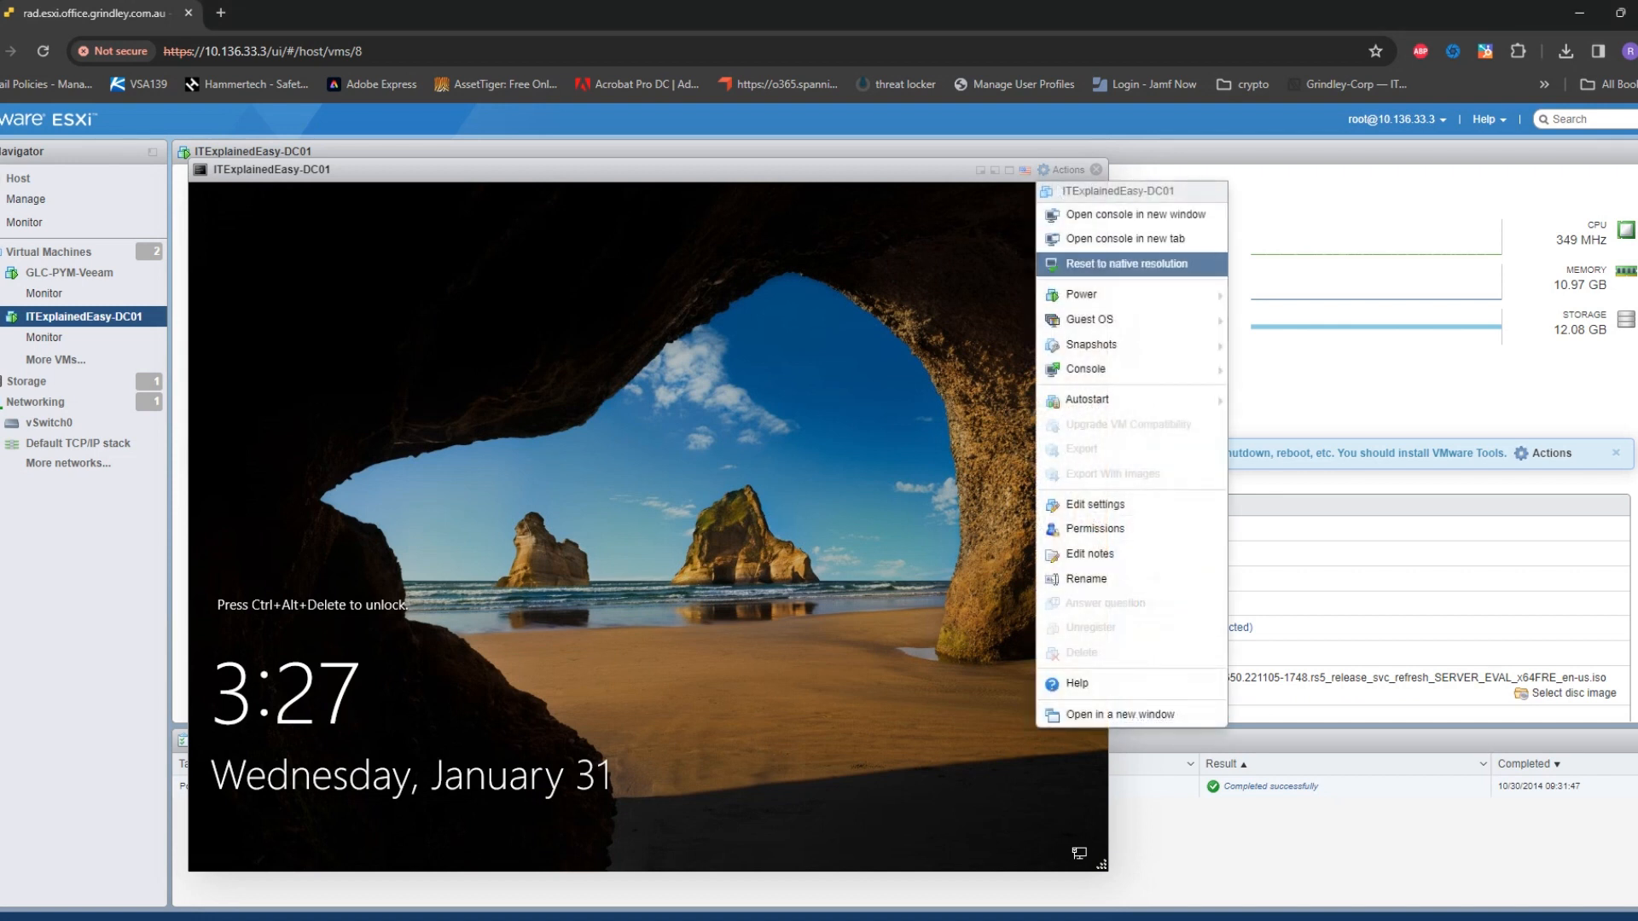
{"action": "mouse_move", "coordinate": [1090, 319]}
{"action": "mouse_move", "coordinate": [1284, 376]}
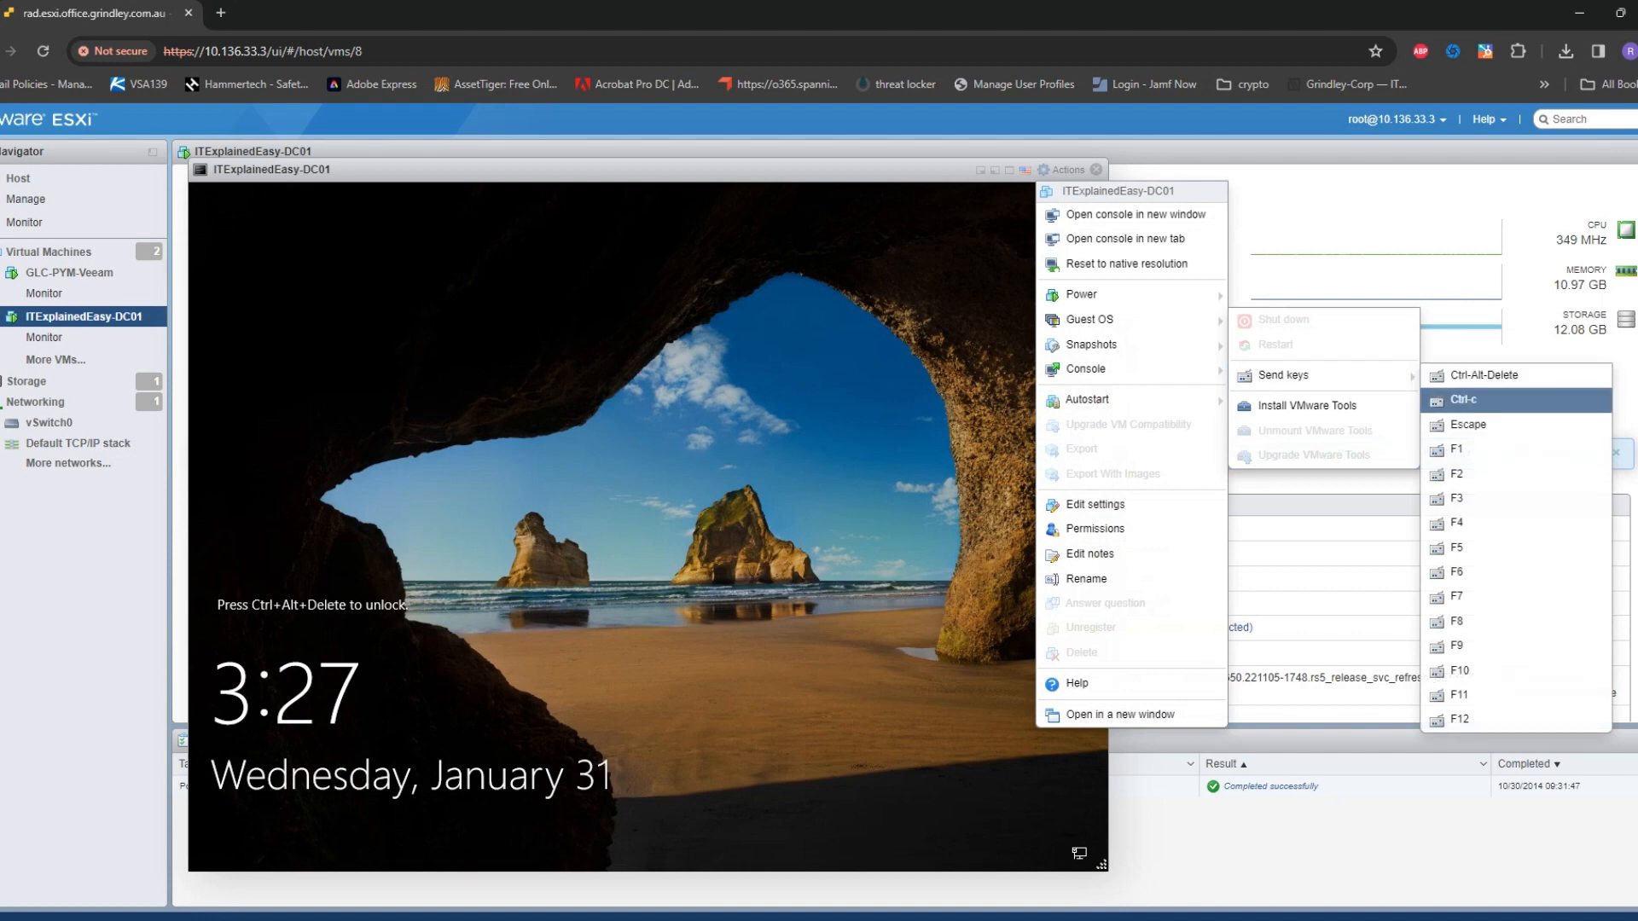
{"action": "left_click", "coordinate": [1501, 272]}
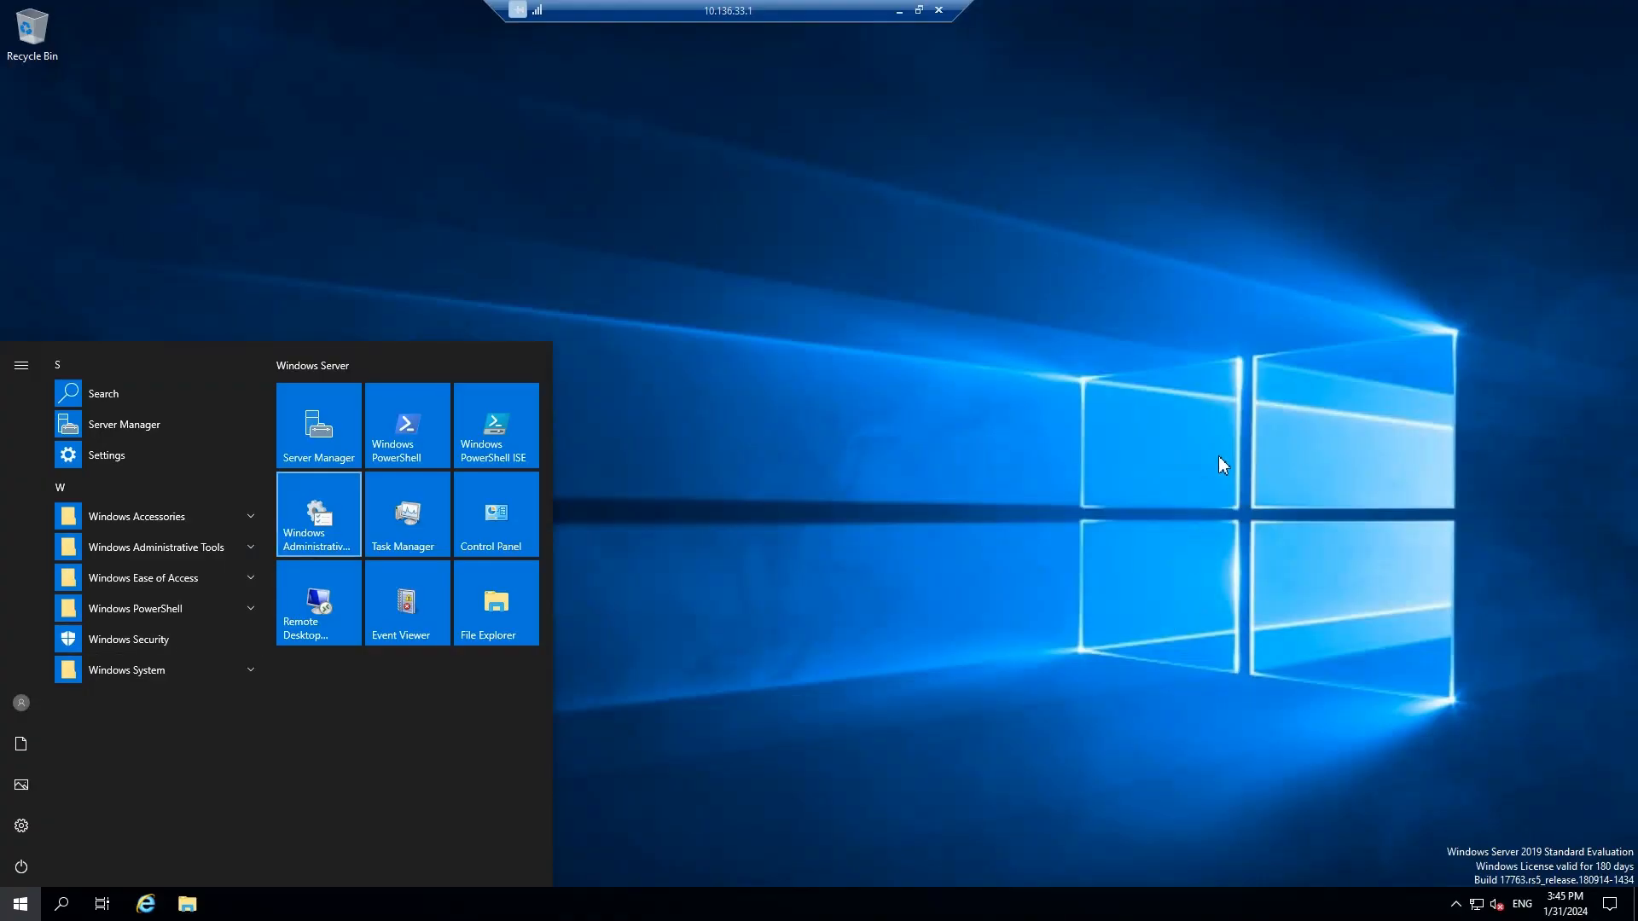
Launch Server Manager from the Start menu over RDP and open its Manage menu
{"action": "left_click", "coordinate": [1232, 455]}
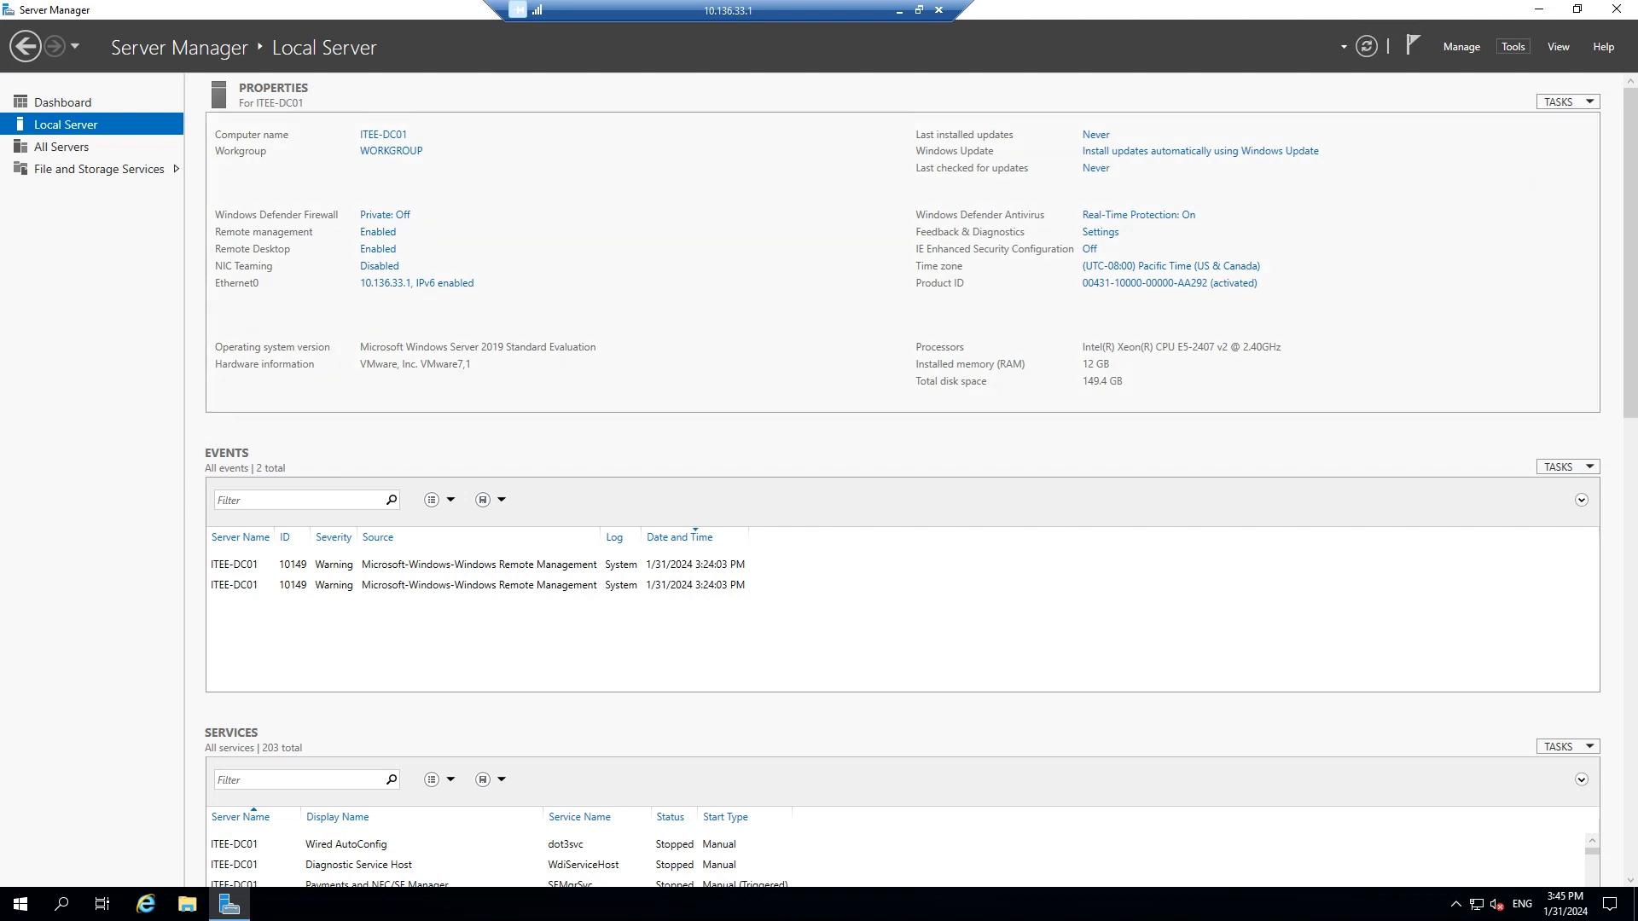
{"action": "left_click", "coordinate": [1512, 46]}
Launch Add Roles and Features, choosing role-based installation with ITEE-DC01 as the destination server
{"action": "mouse_move", "coordinate": [1461, 47]}
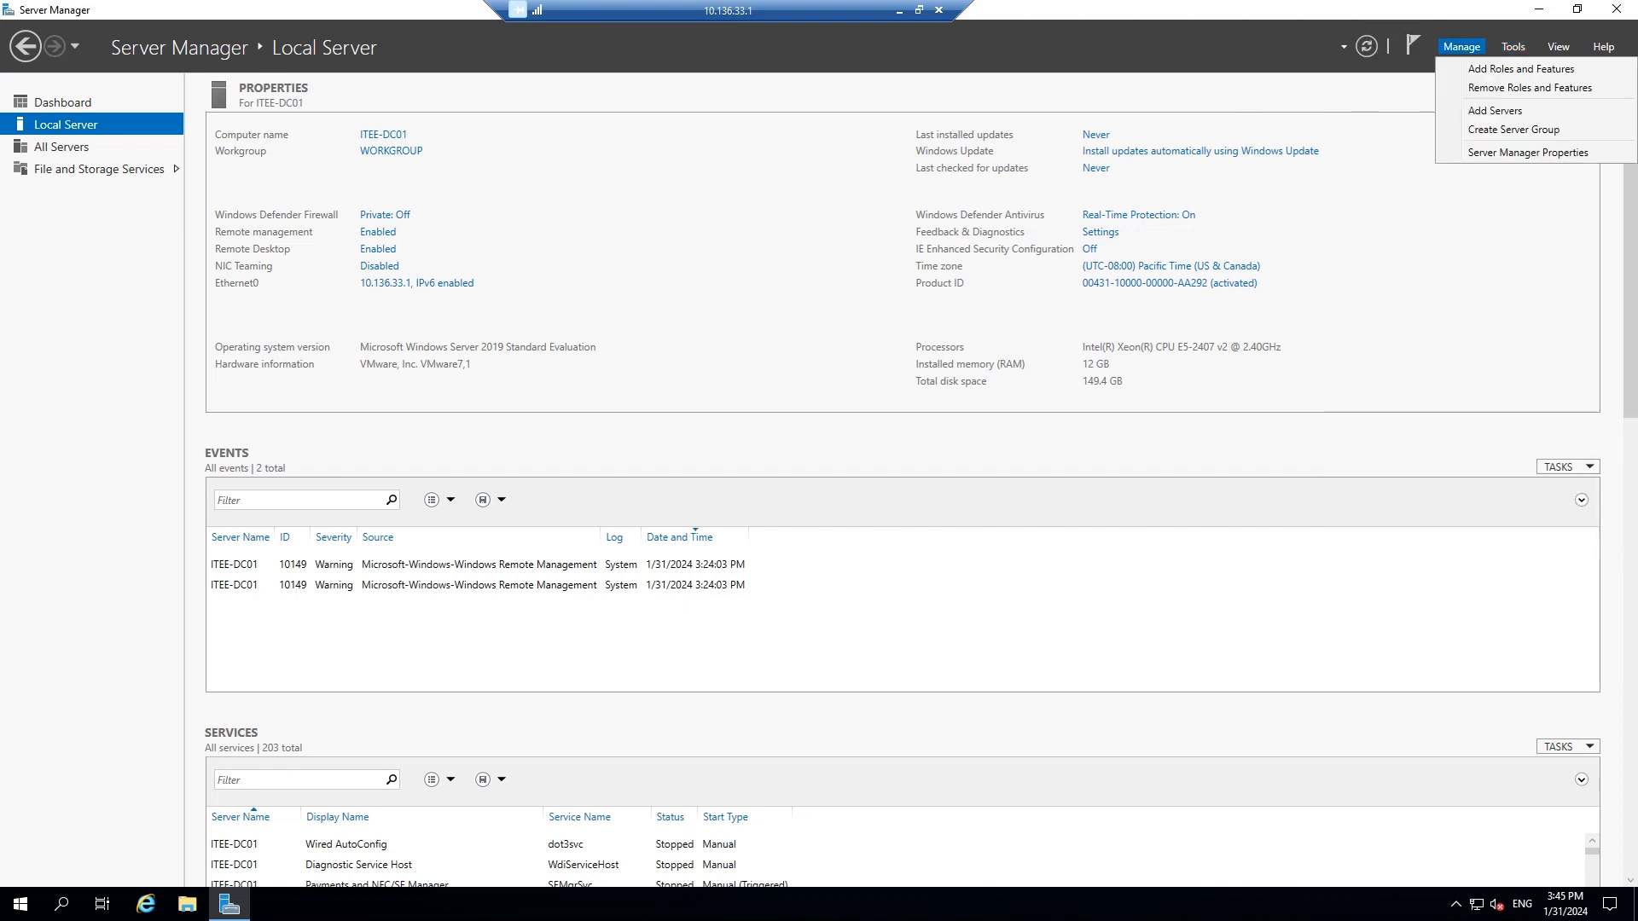
{"action": "left_click", "coordinate": [1522, 68]}
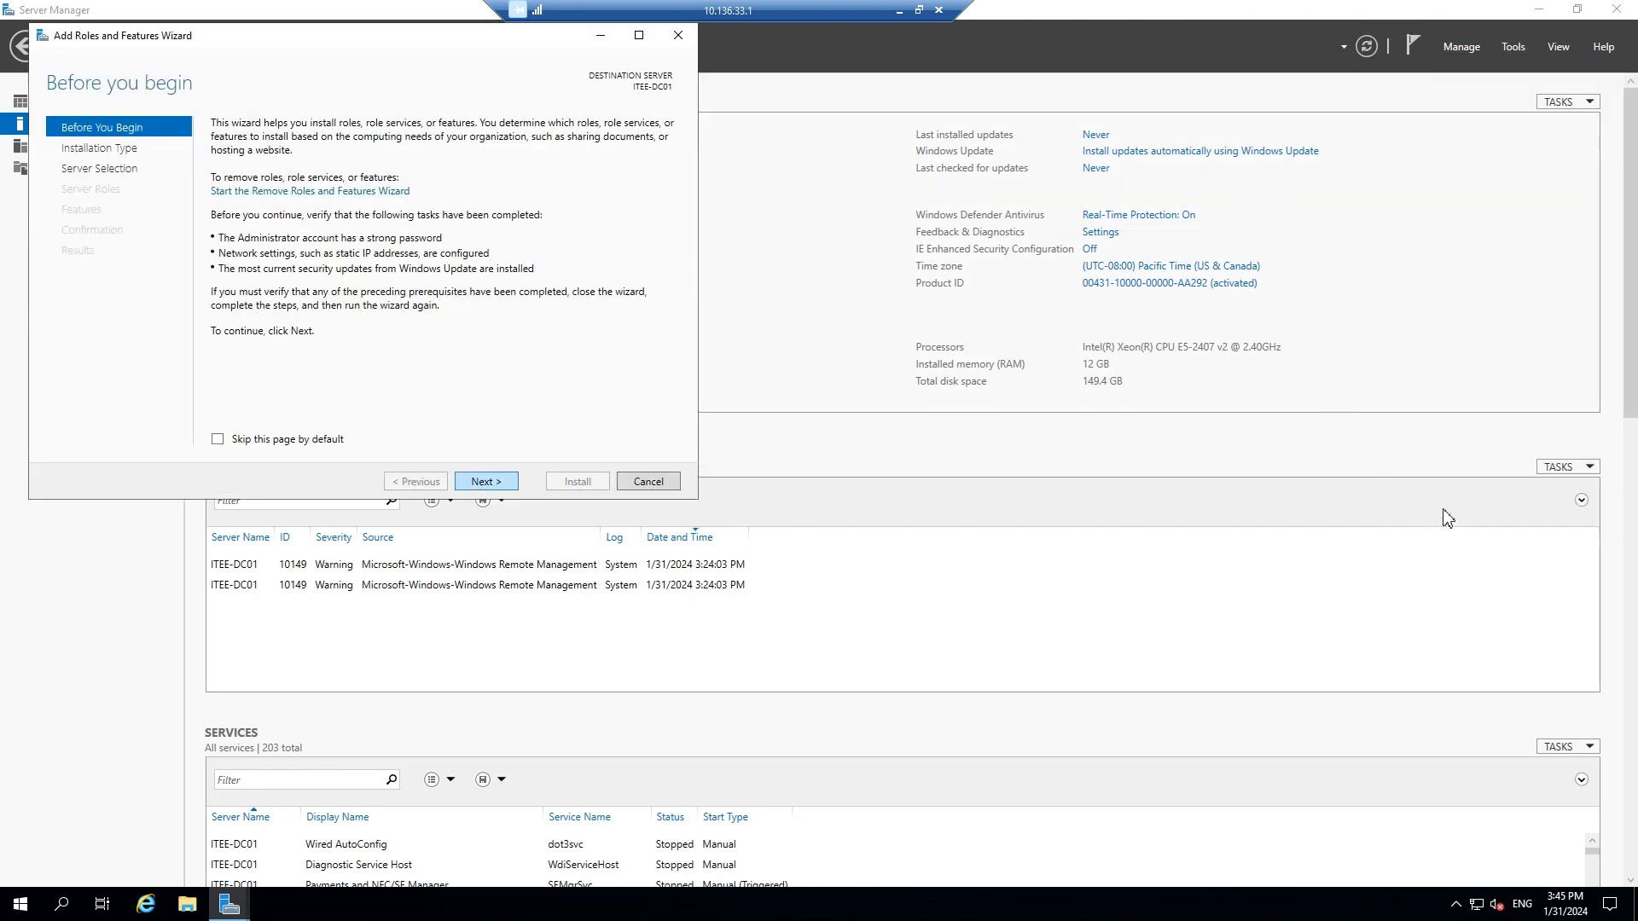
{"action": "left_click_drag", "start_coordinate": [362, 35], "coordinate": [601, 184]}
{"action": "key", "text": "Return"}
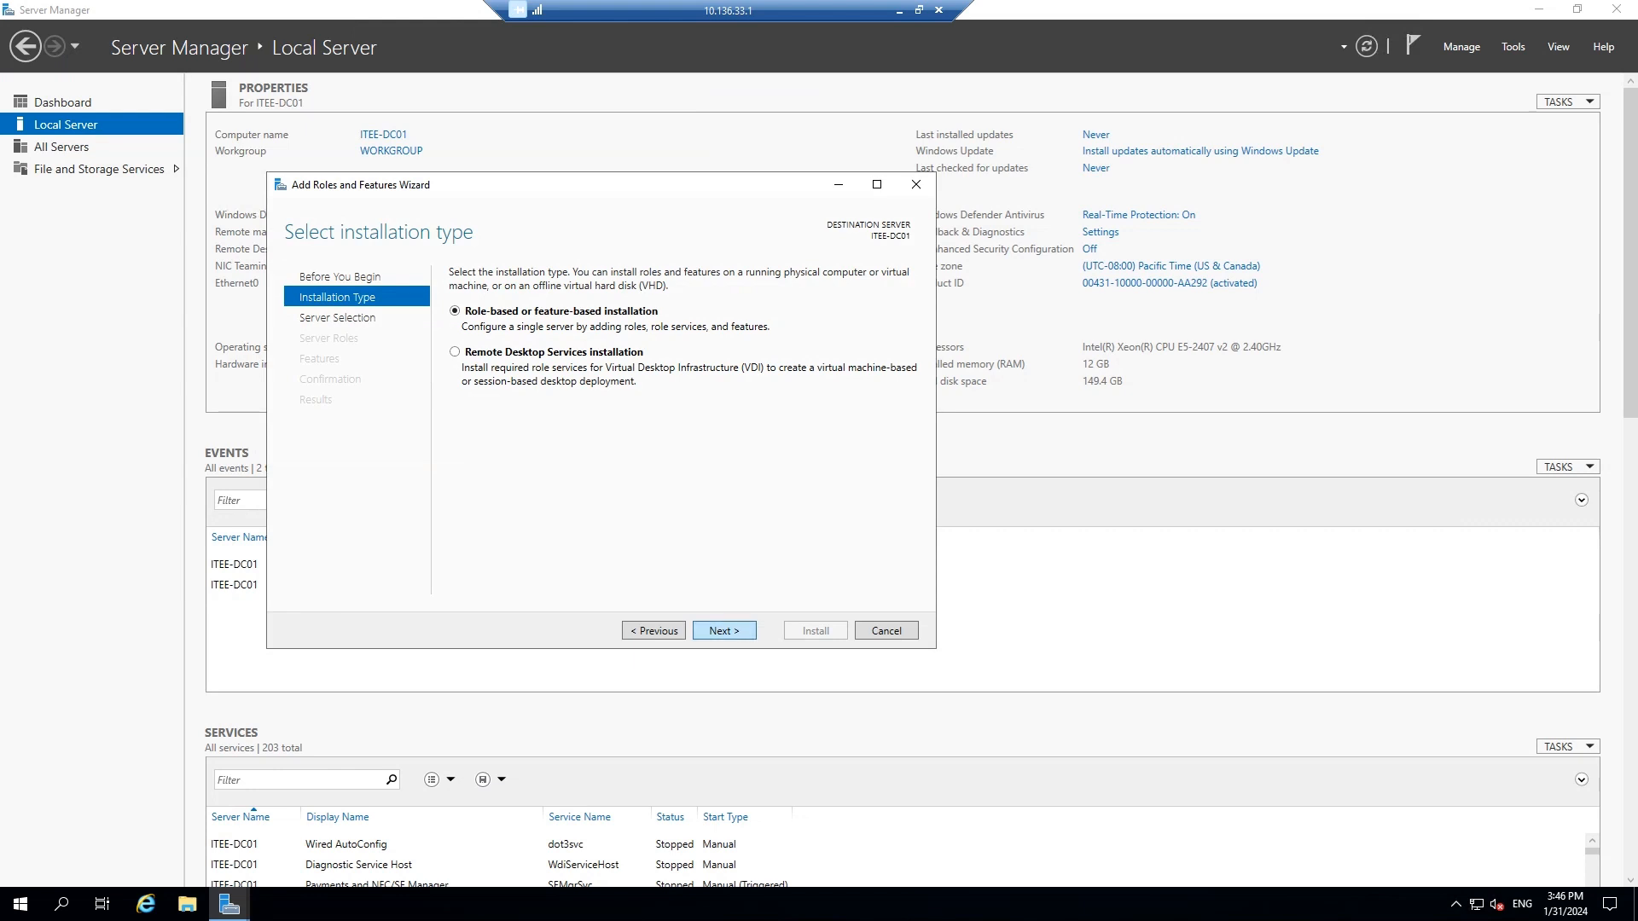
{"action": "key", "text": "Return"}
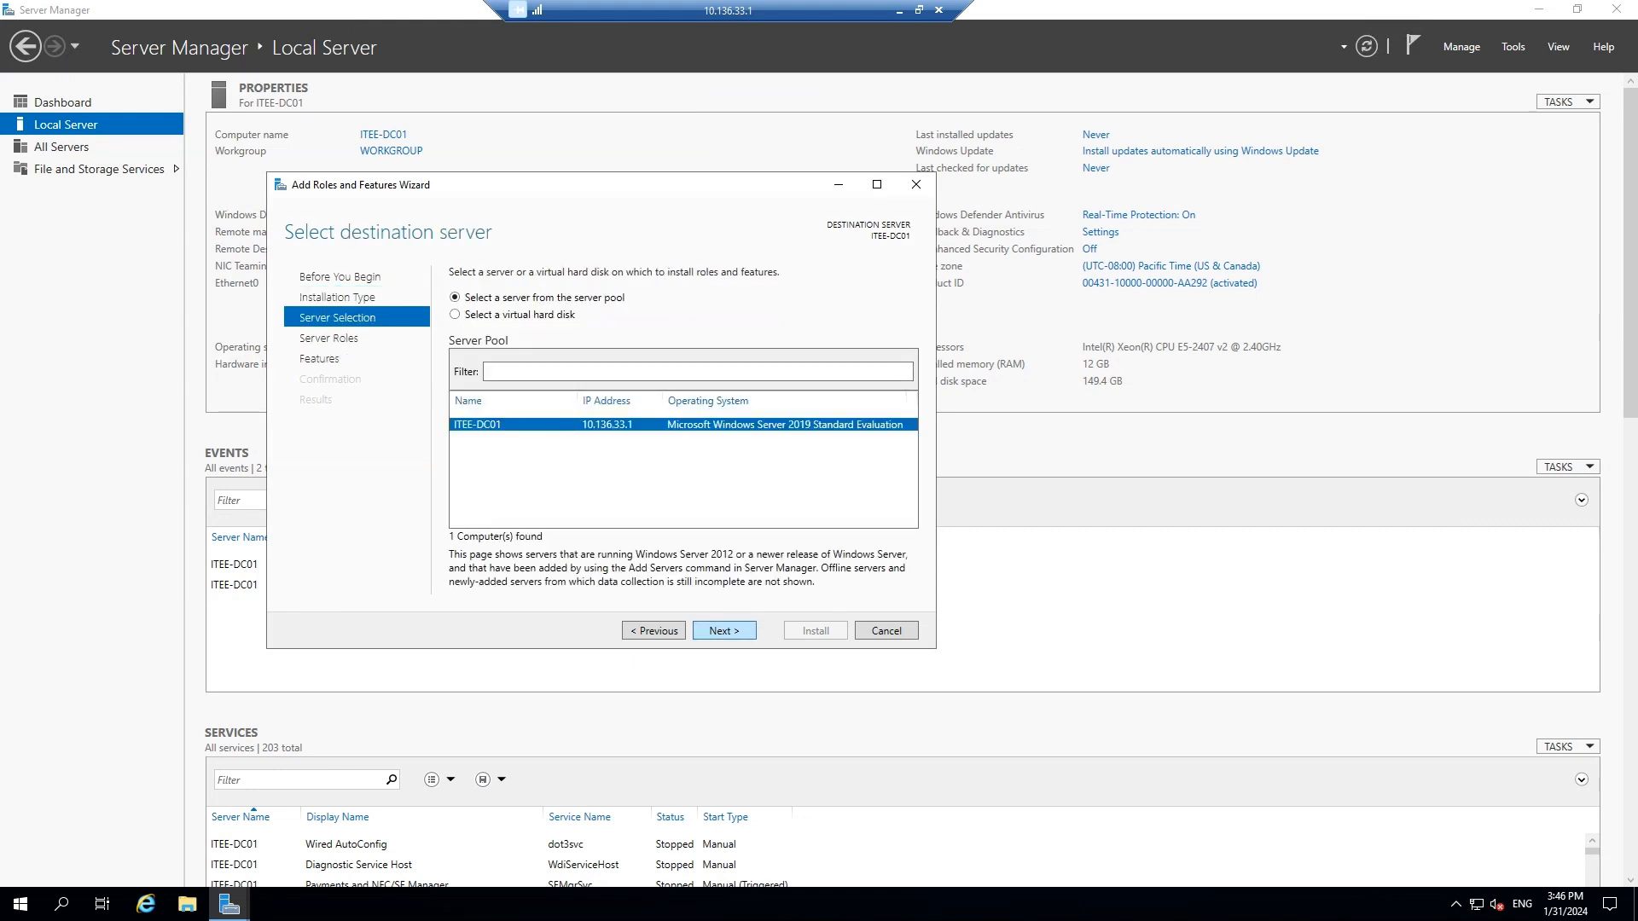
{"action": "key", "text": "Return"}
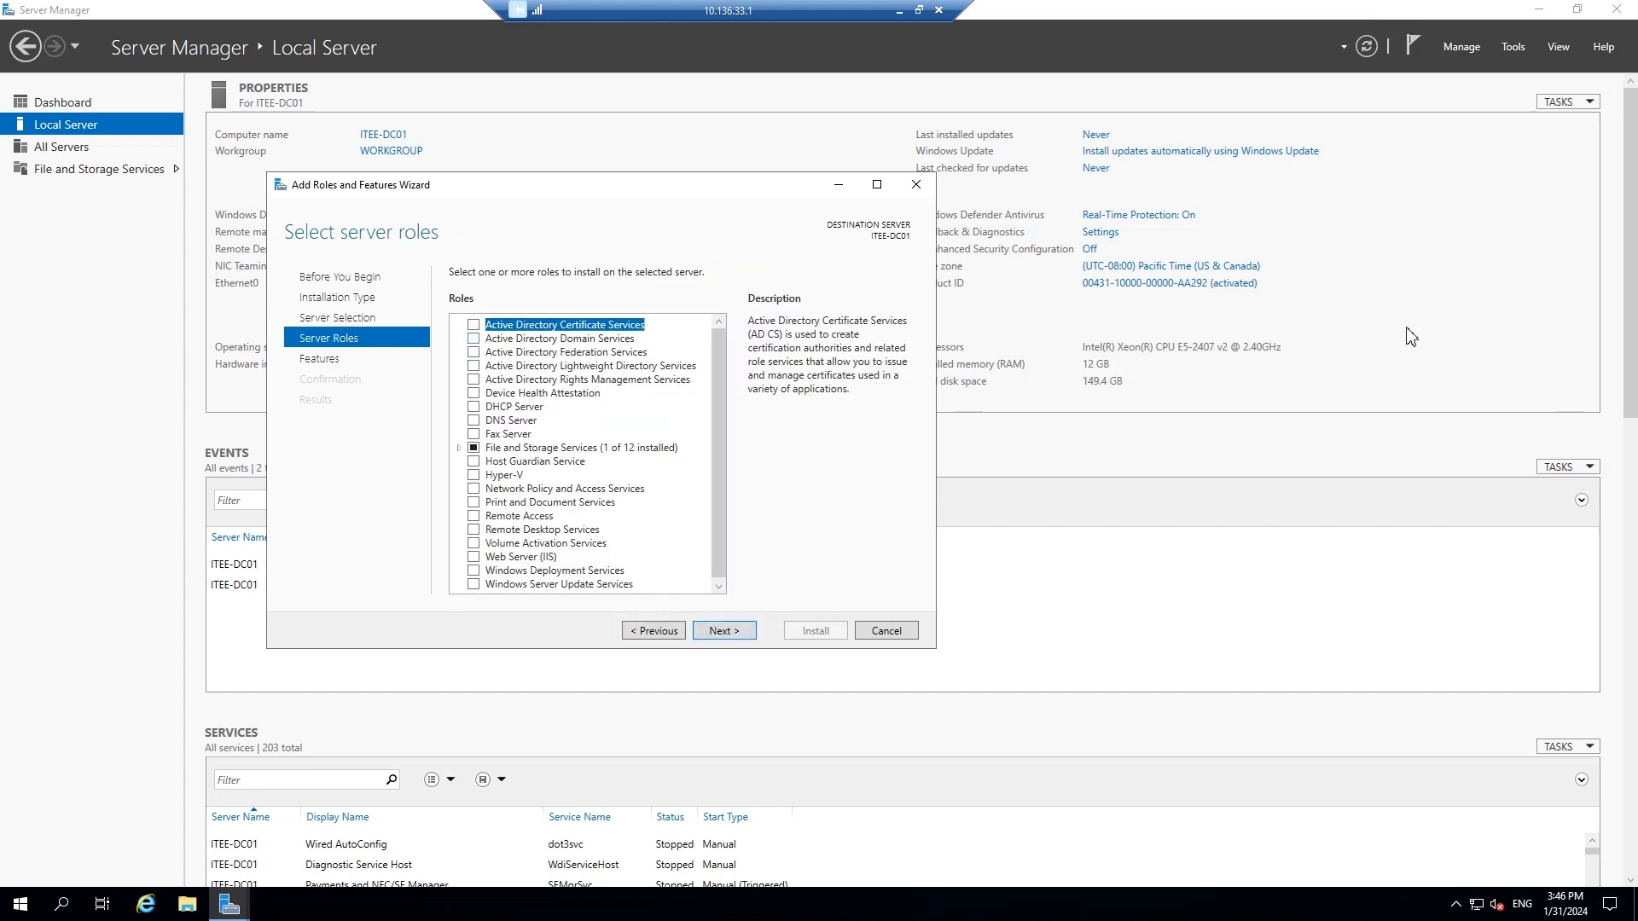
Select Active Directory Domain Services with its management features and begin the installation
{"action": "key", "text": "Down"}
{"action": "key", "text": "space"}
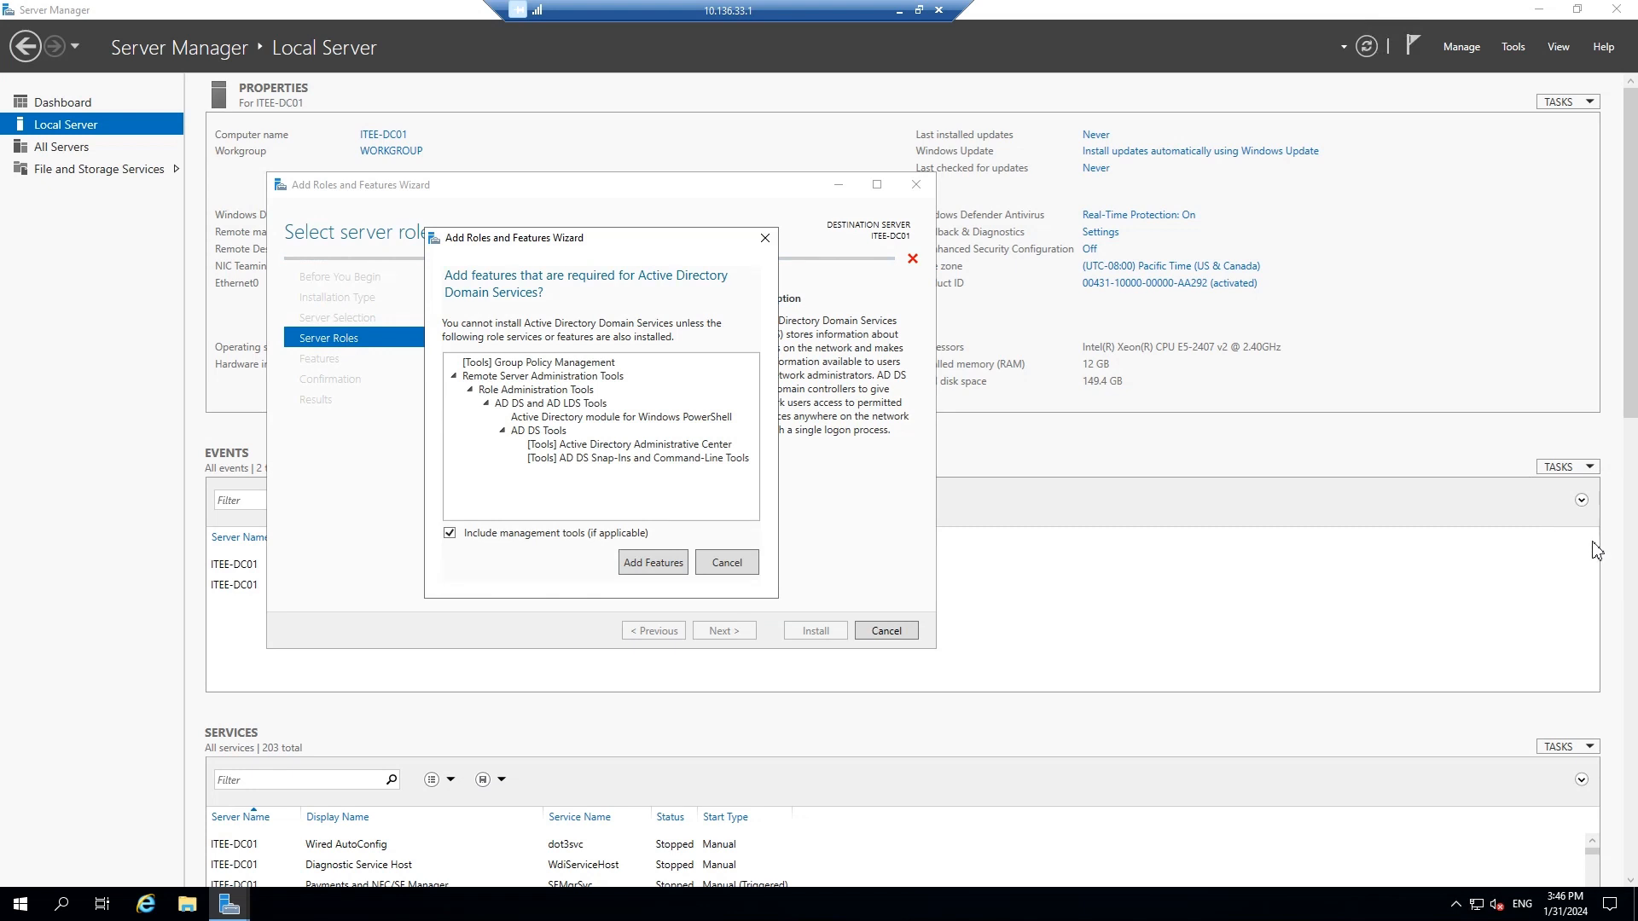
{"action": "key", "text": "Return"}
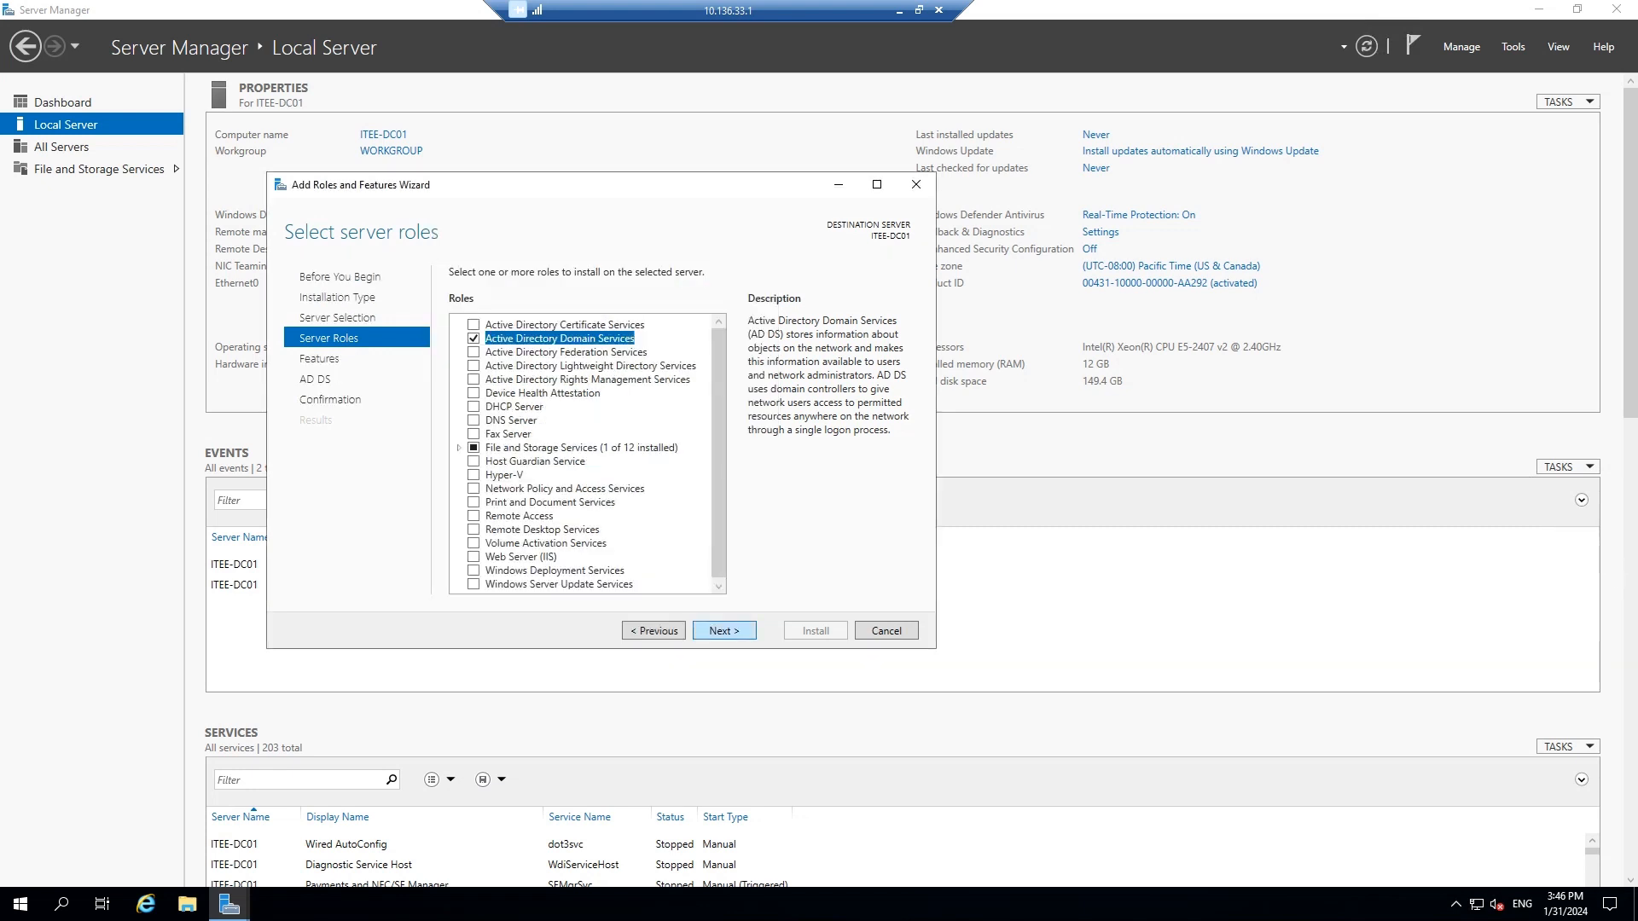
{"action": "key", "text": "Return"}
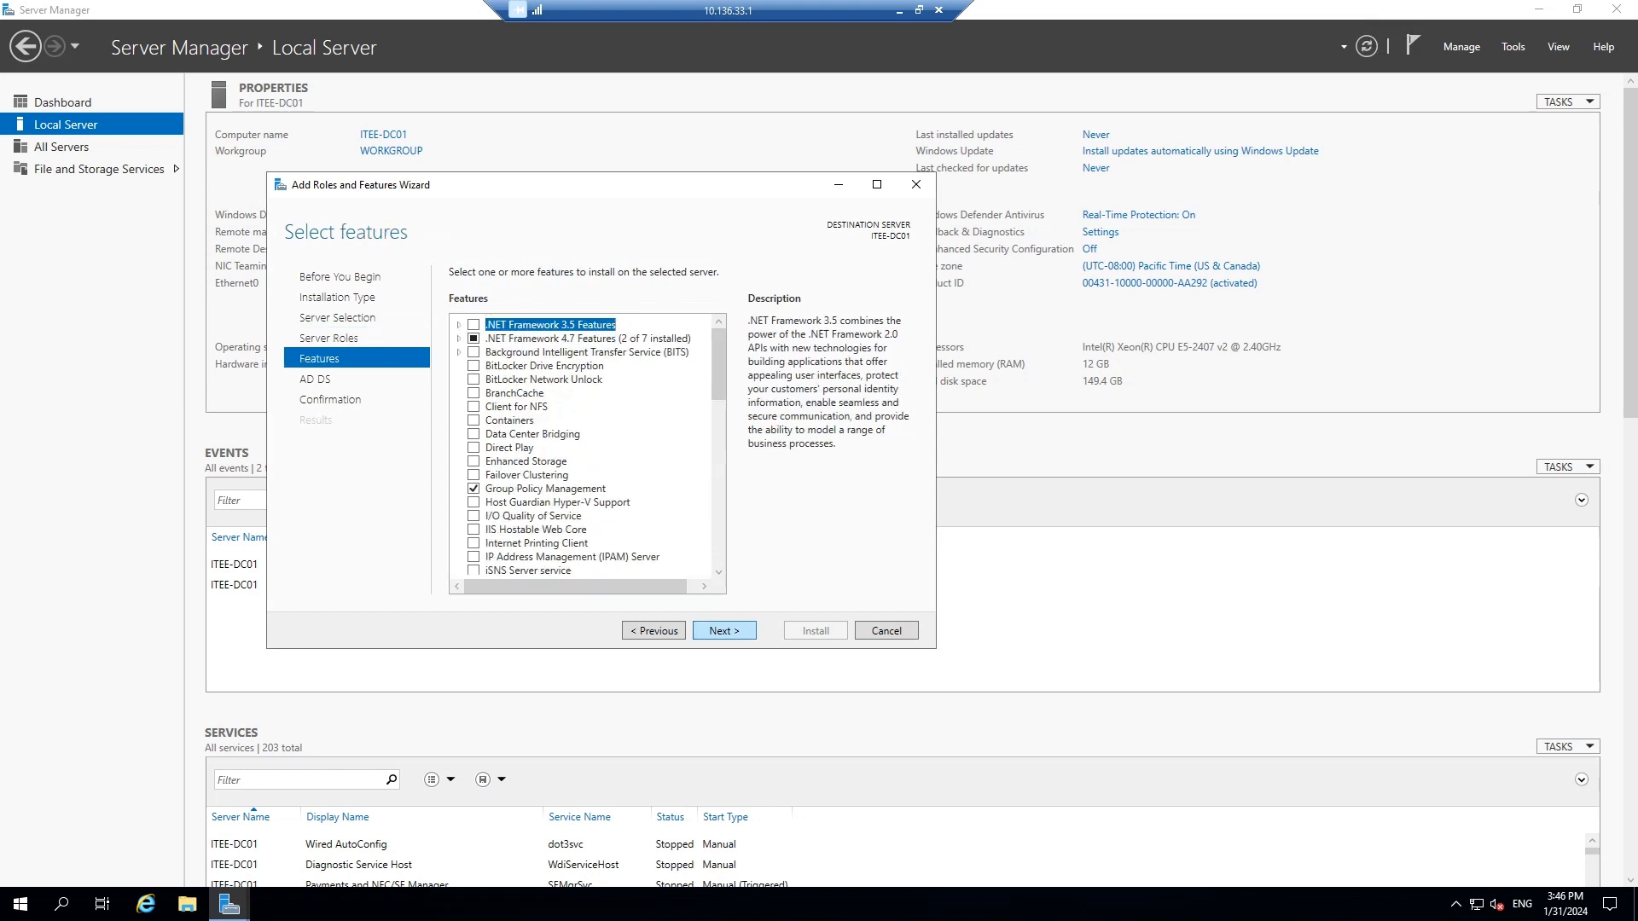
{"action": "key", "text": "Return"}
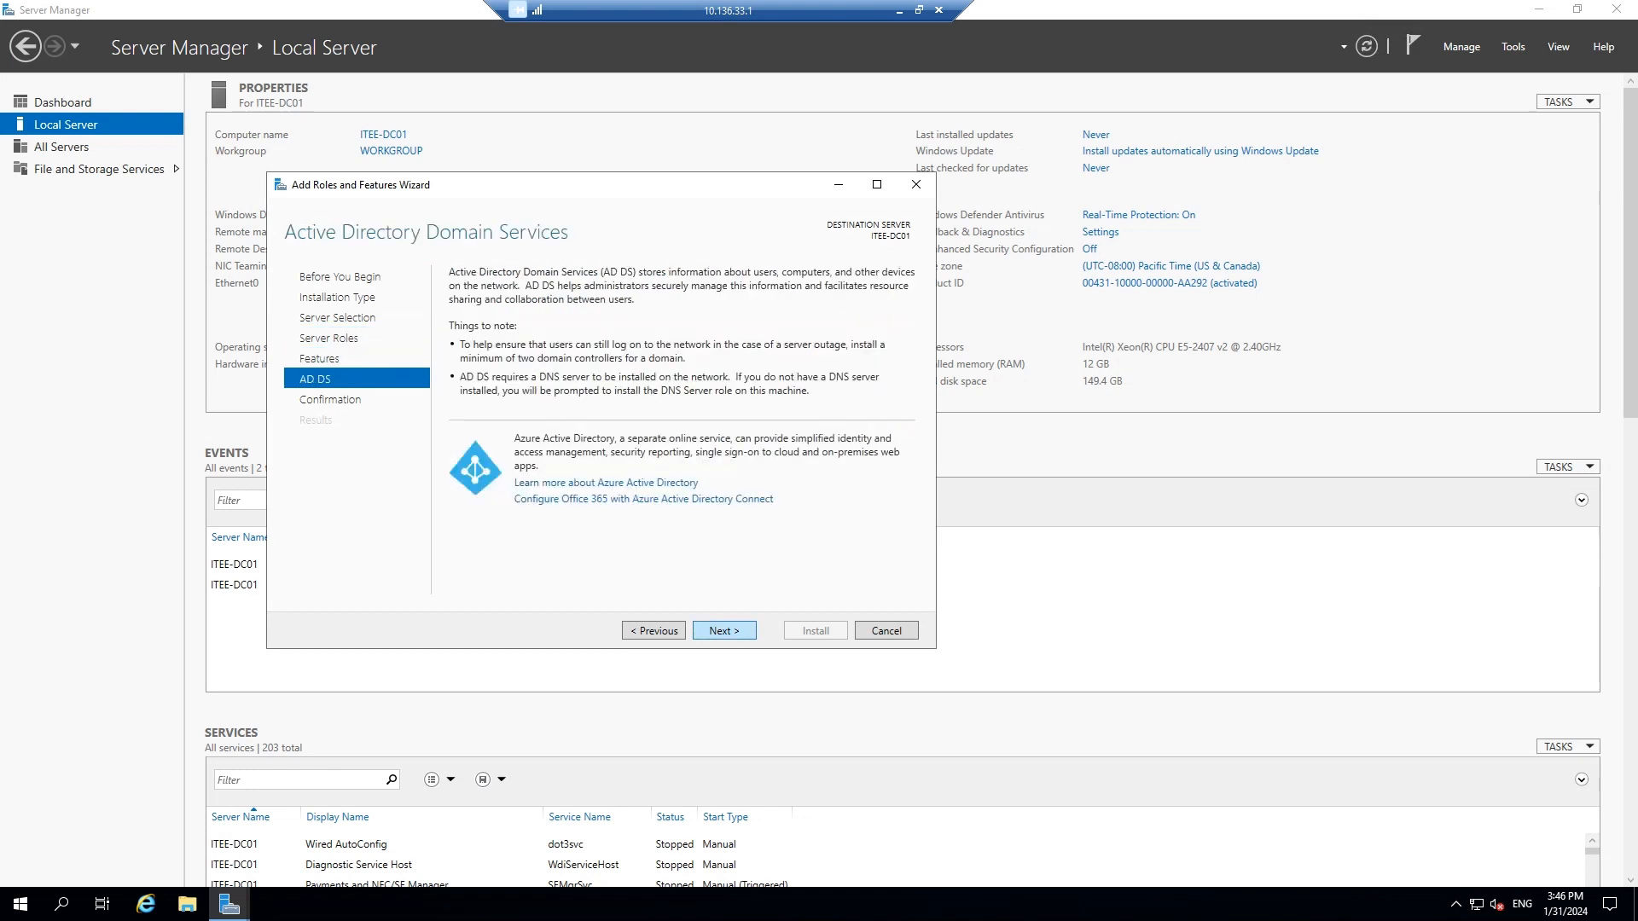
{"action": "key", "text": "Return"}
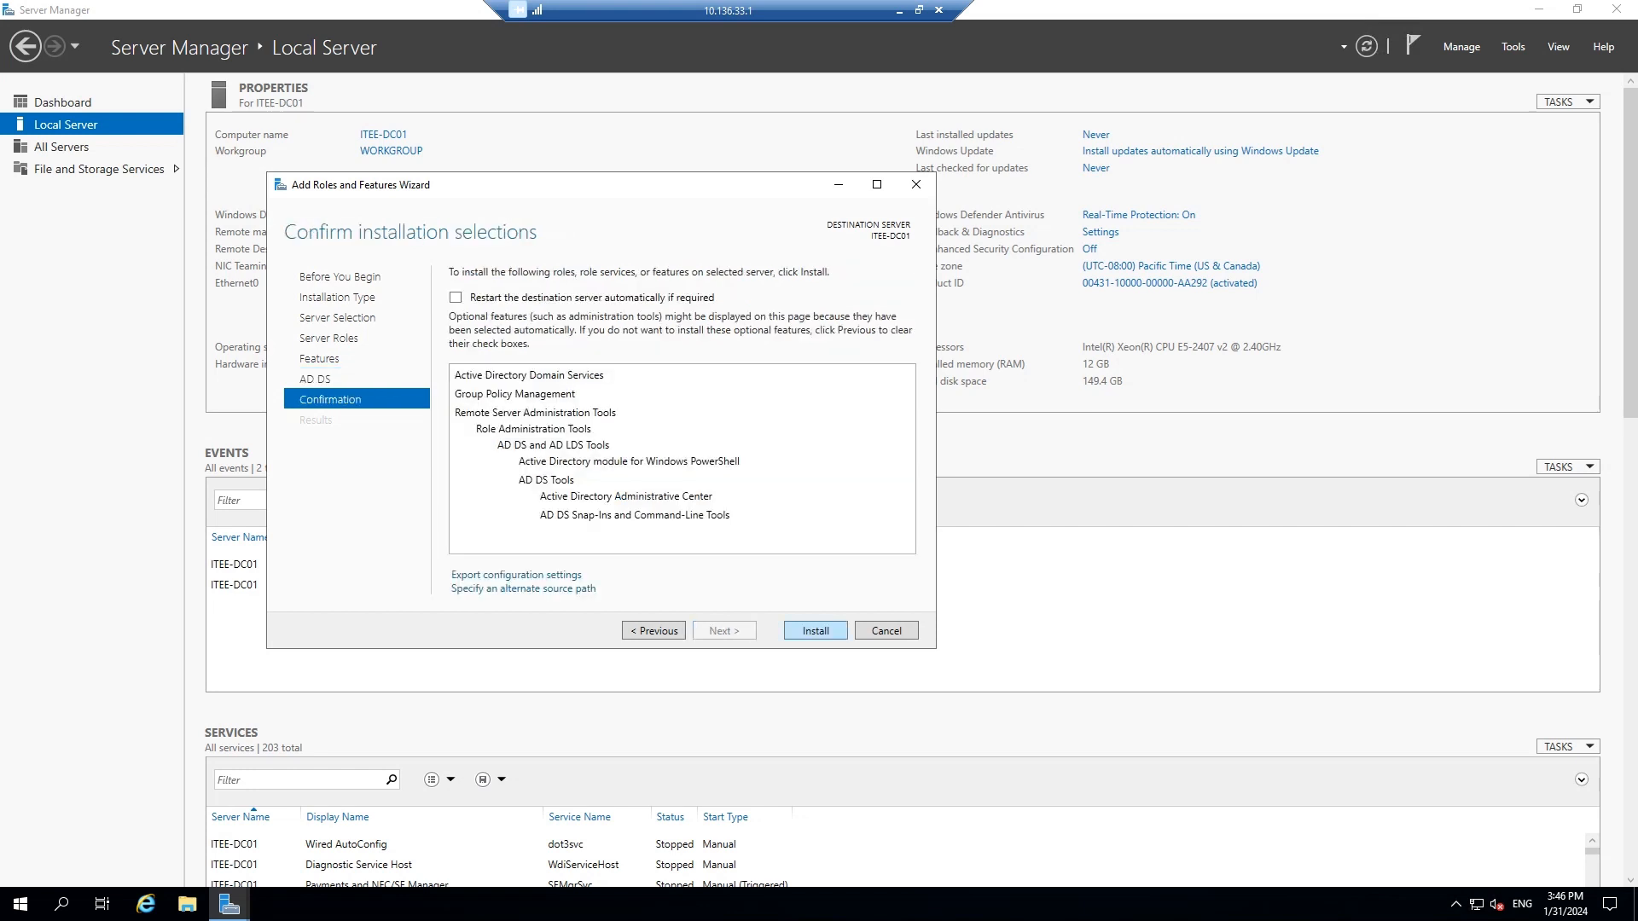
{"action": "key", "text": "Return"}
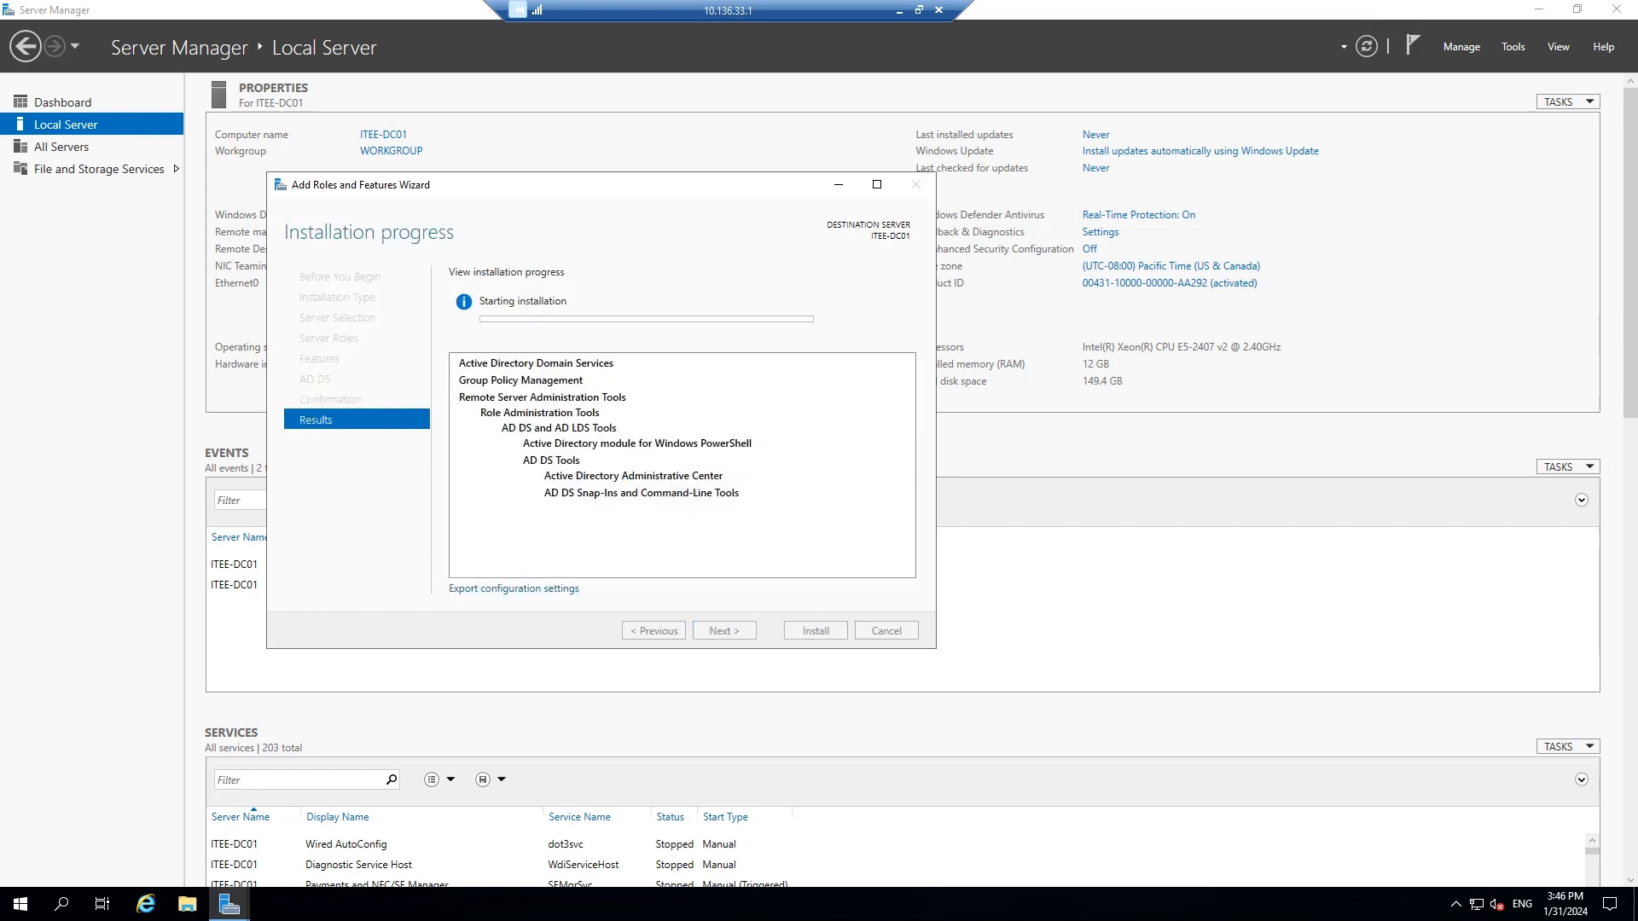
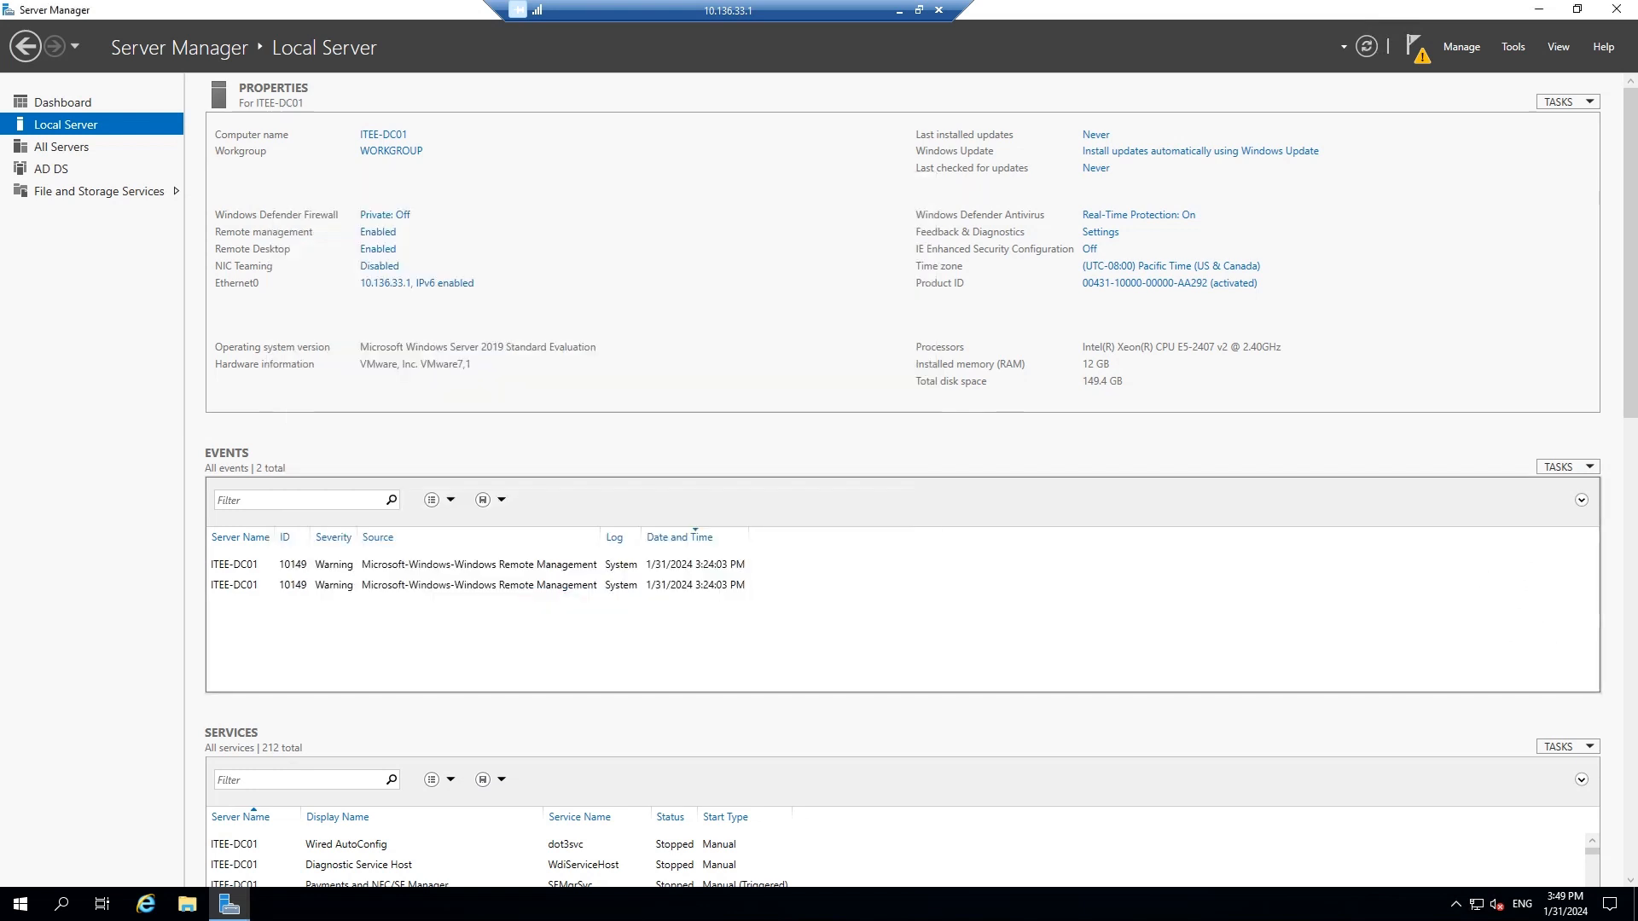
Promote the server by adding a new forest with root domain ITExplainedEasy.com.au
{"action": "left_click", "coordinate": [1277, 152]}
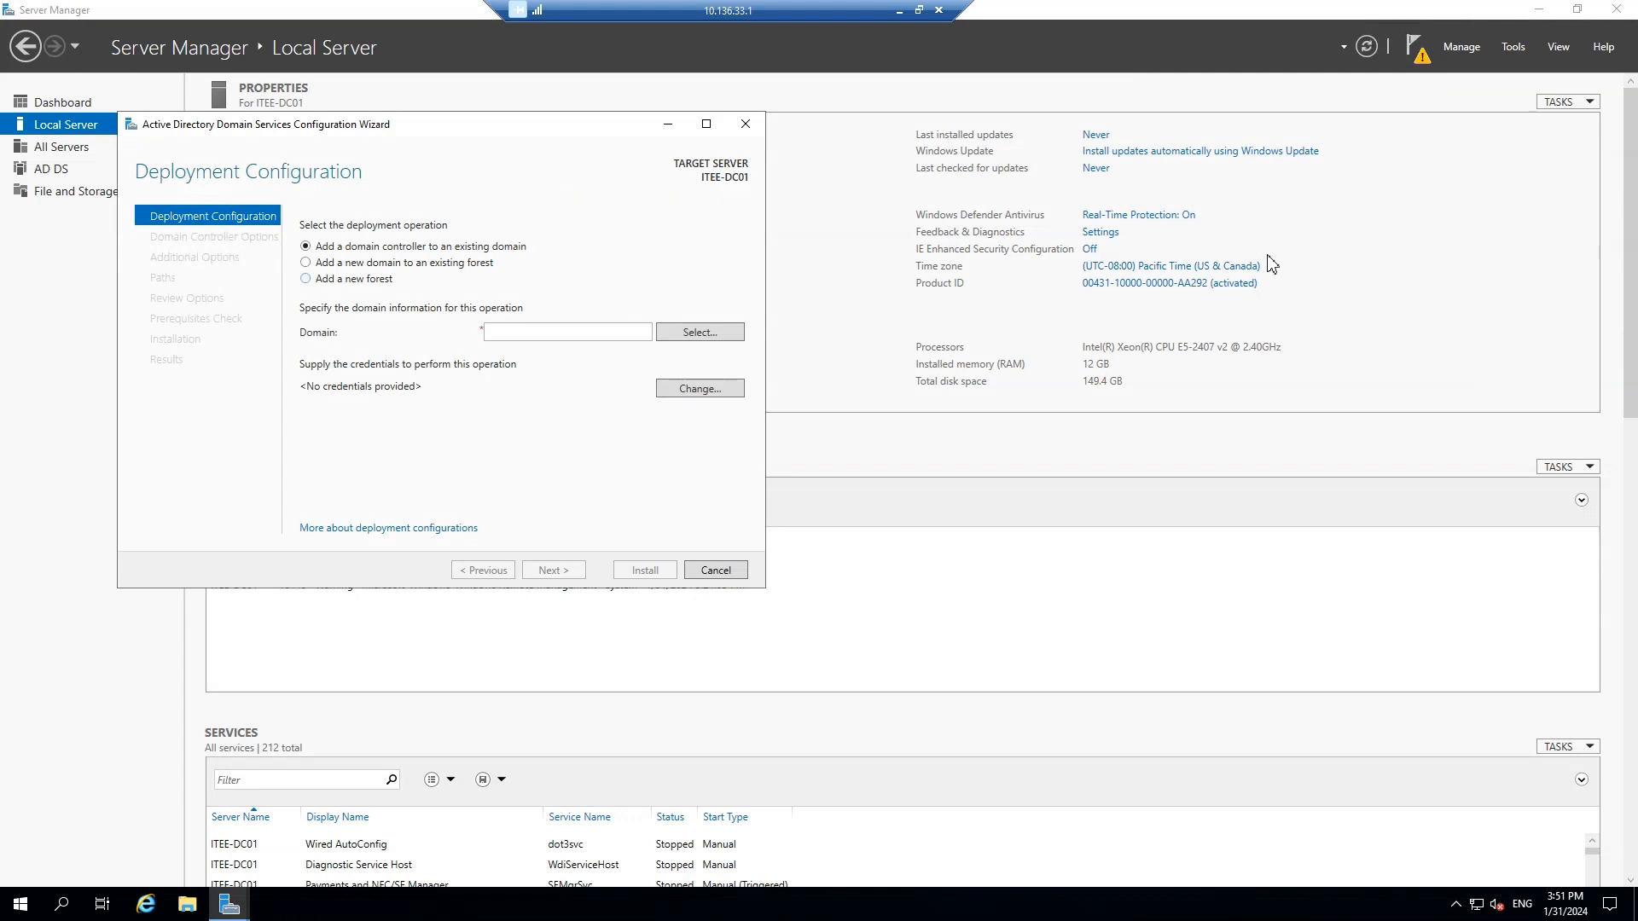
{"action": "left_click", "coordinate": [306, 279]}
{"action": "left_click", "coordinate": [541, 332]}
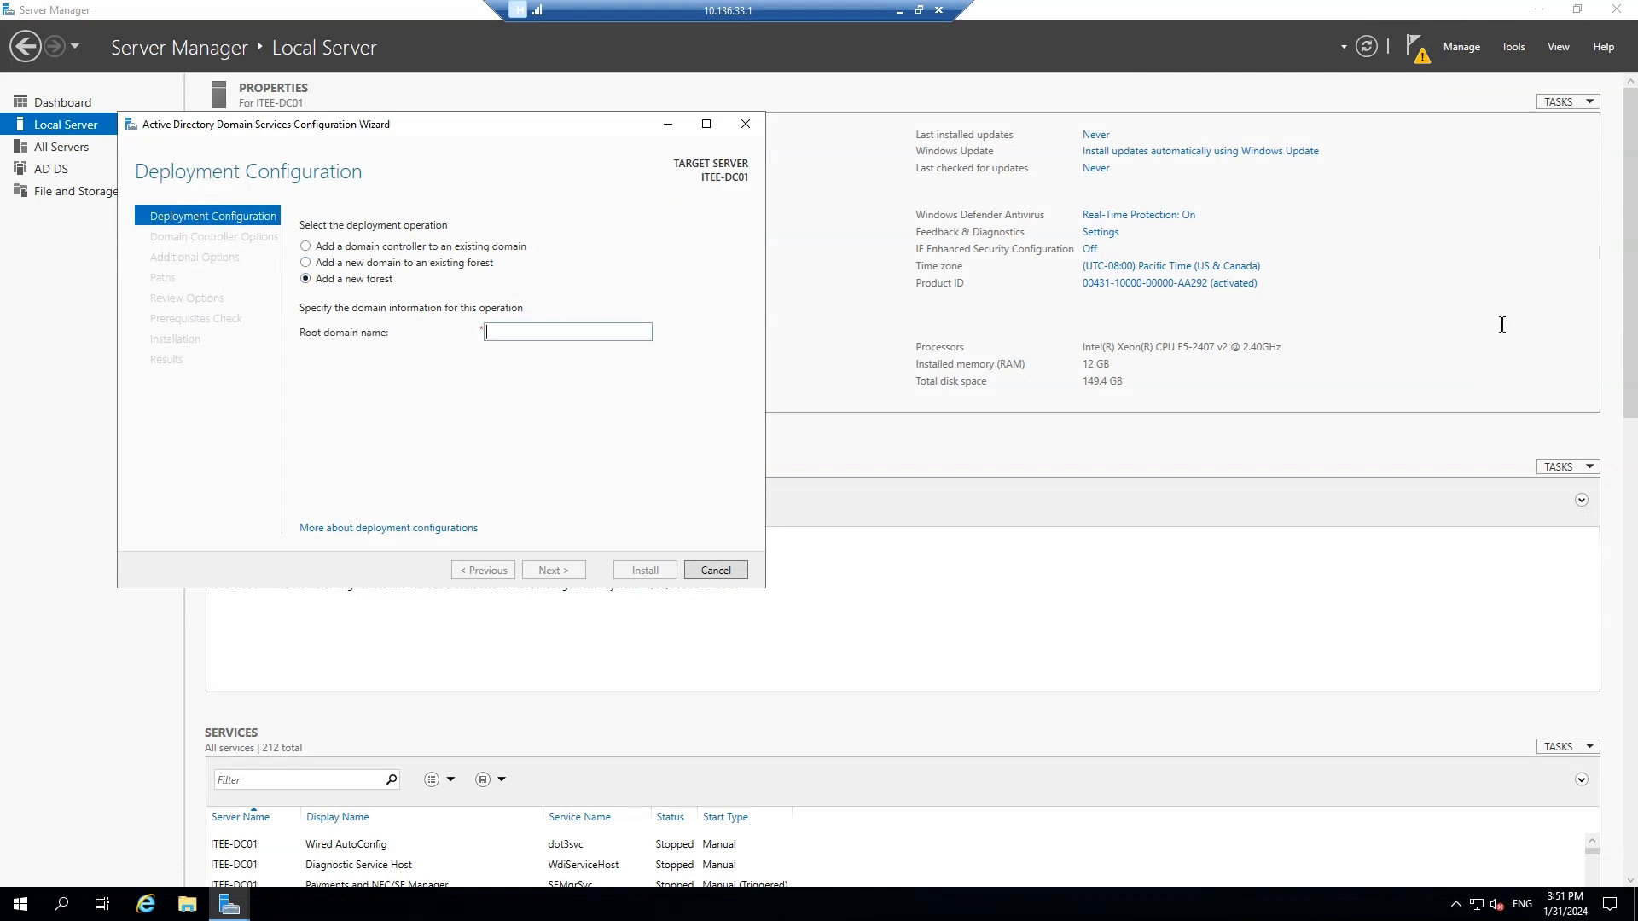
{"action": "type", "text": "IT"}
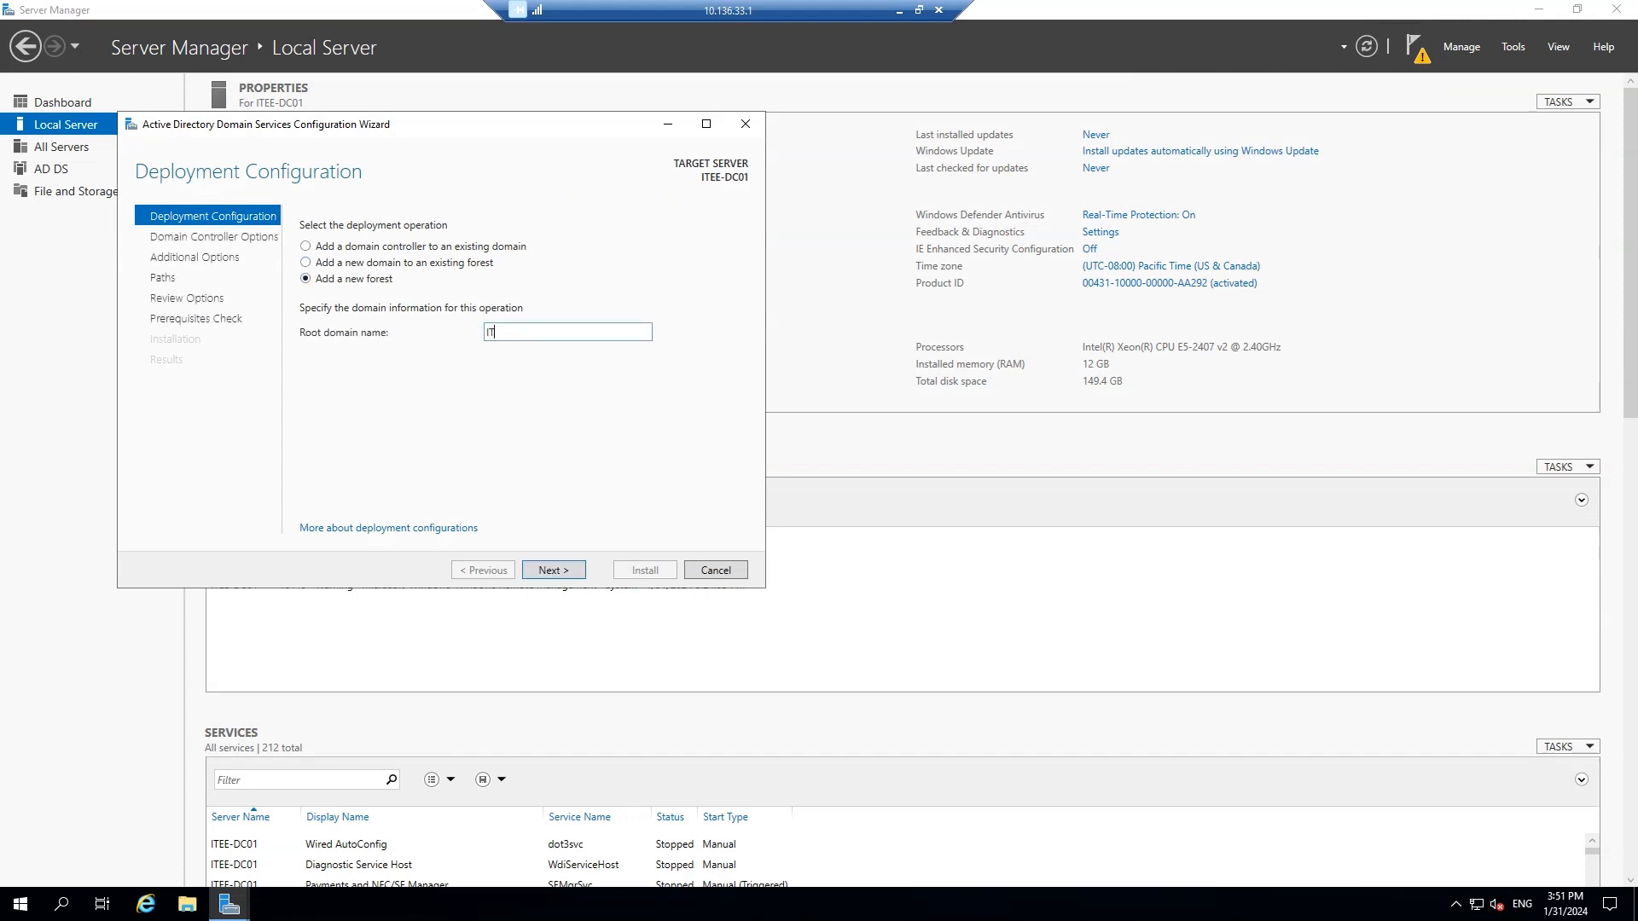
{"action": "type", "text": "ExplainedEasy.com.au"}
{"action": "key", "text": "Return"}
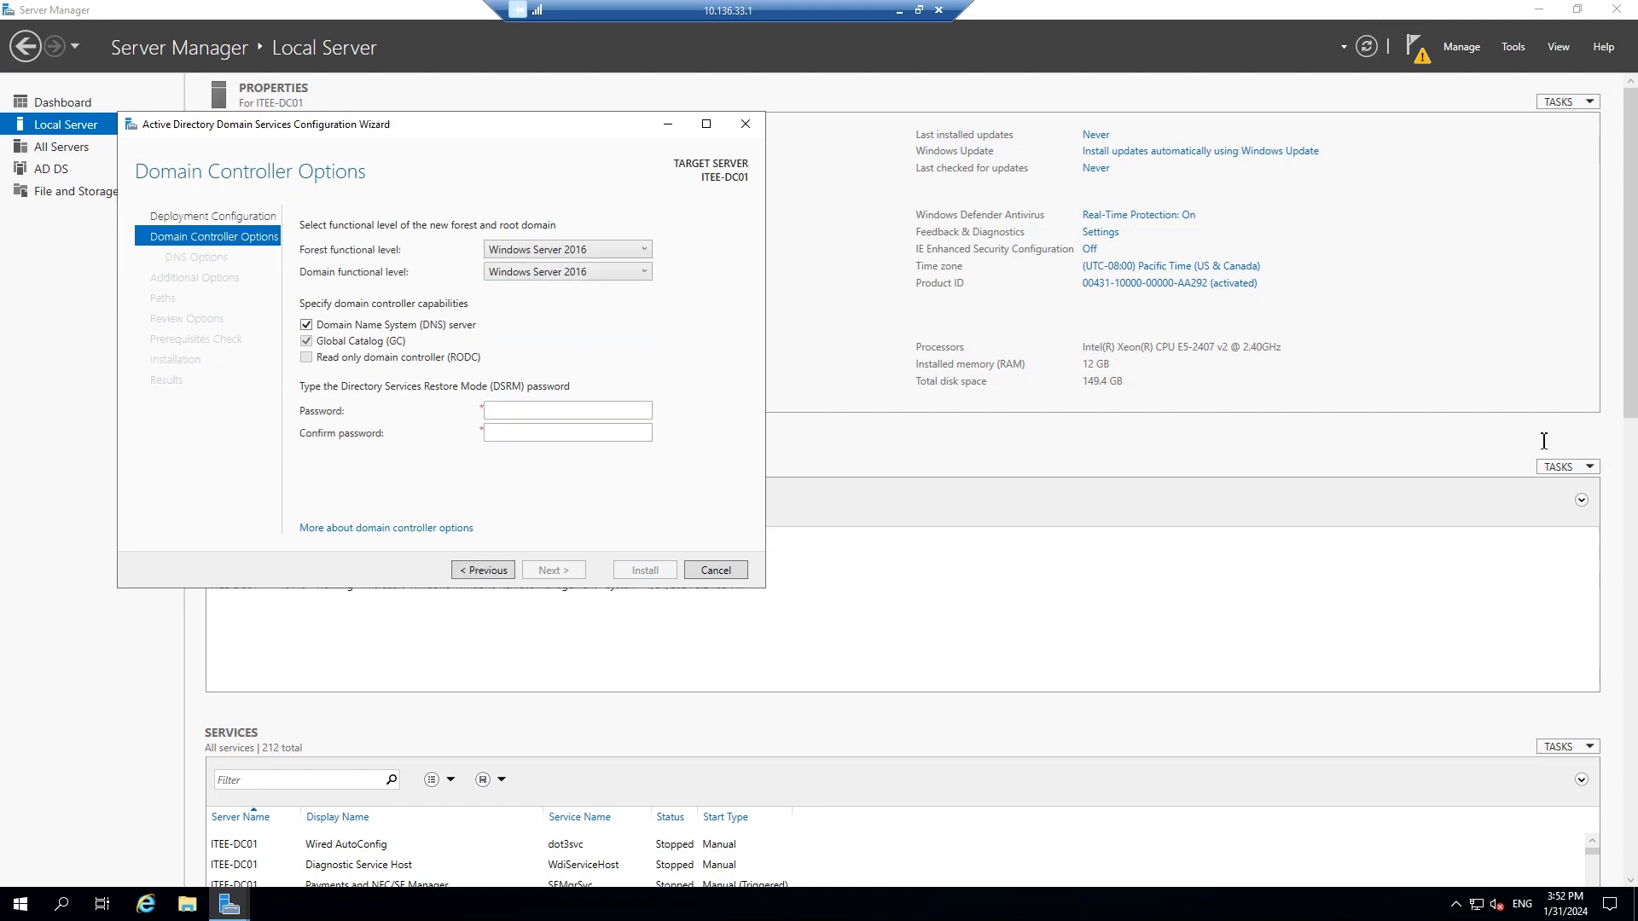
Keep the Windows Server 2016 forest level and enter and confirm the DSRM password
{"action": "key", "text": "alt+Down"}
{"action": "left_click", "coordinate": [1552, 217]}
{"action": "left_click", "coordinate": [567, 411]}
{"action": "type", "text": "Password123"}
{"action": "key", "text": "Tab"}
{"action": "type", "text": "Password"}
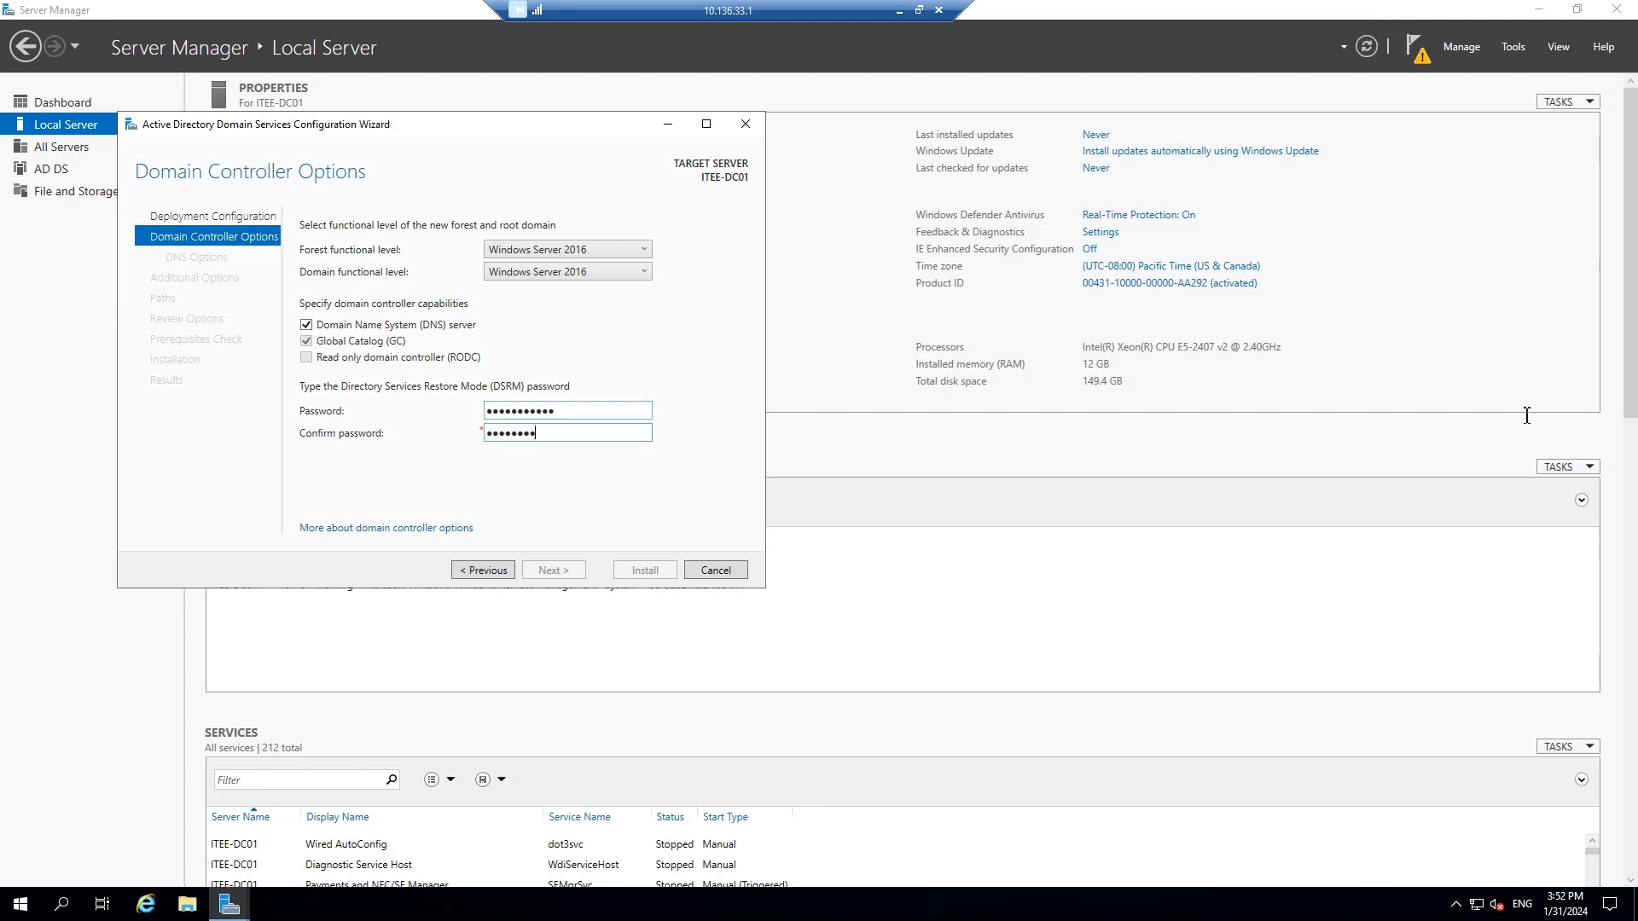
{"action": "type", "text": "123"}
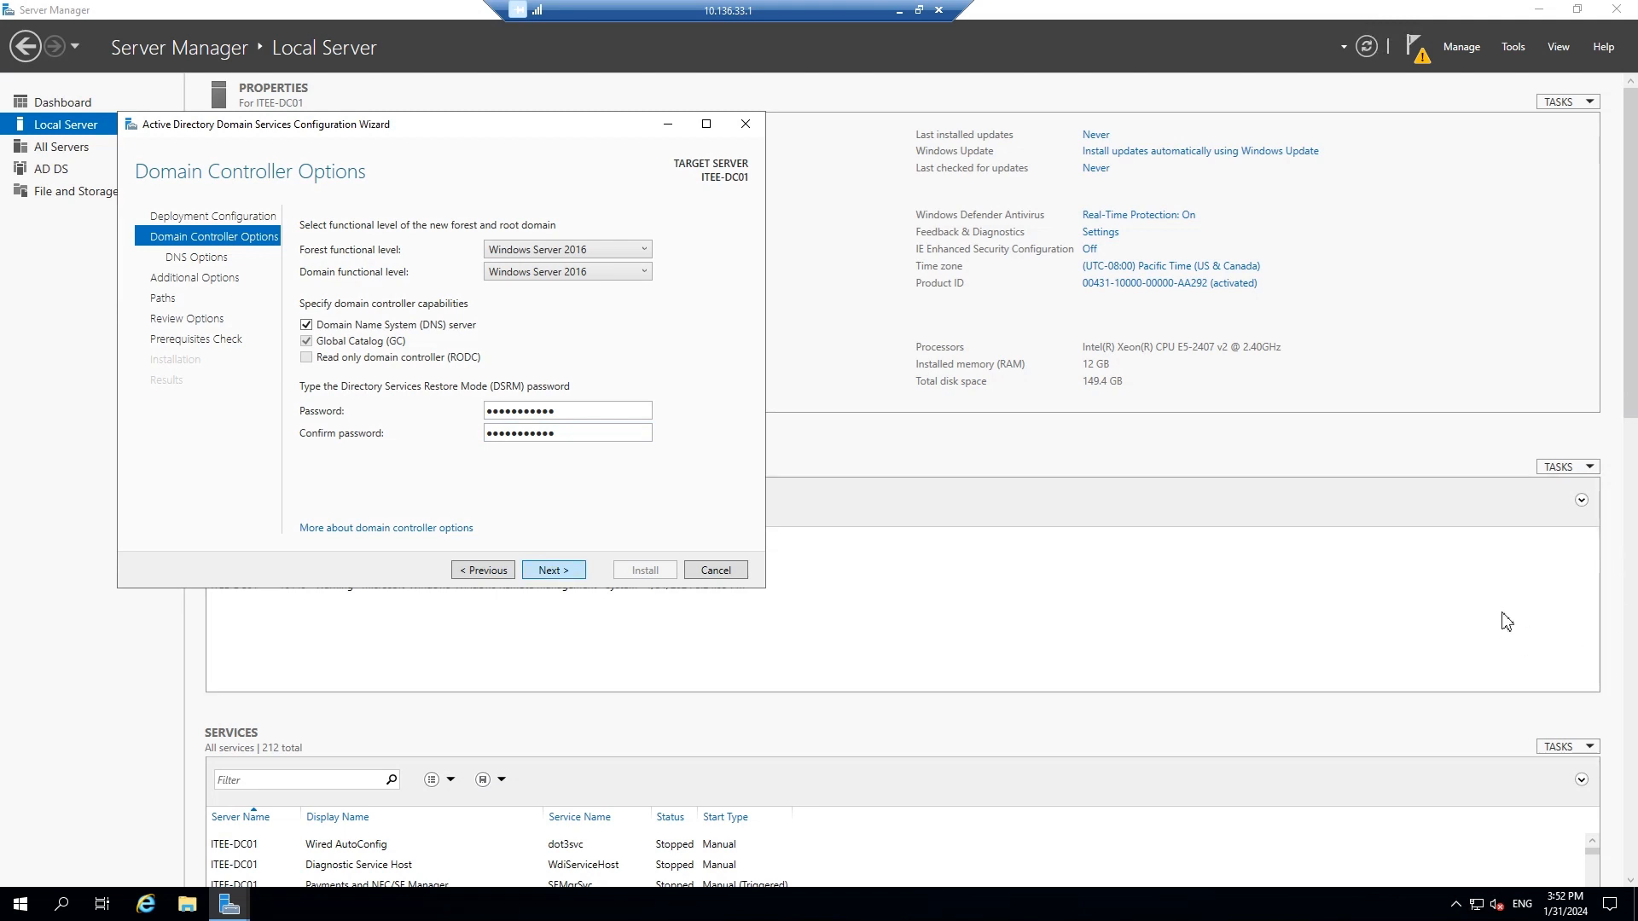
{"action": "key", "text": "Return"}
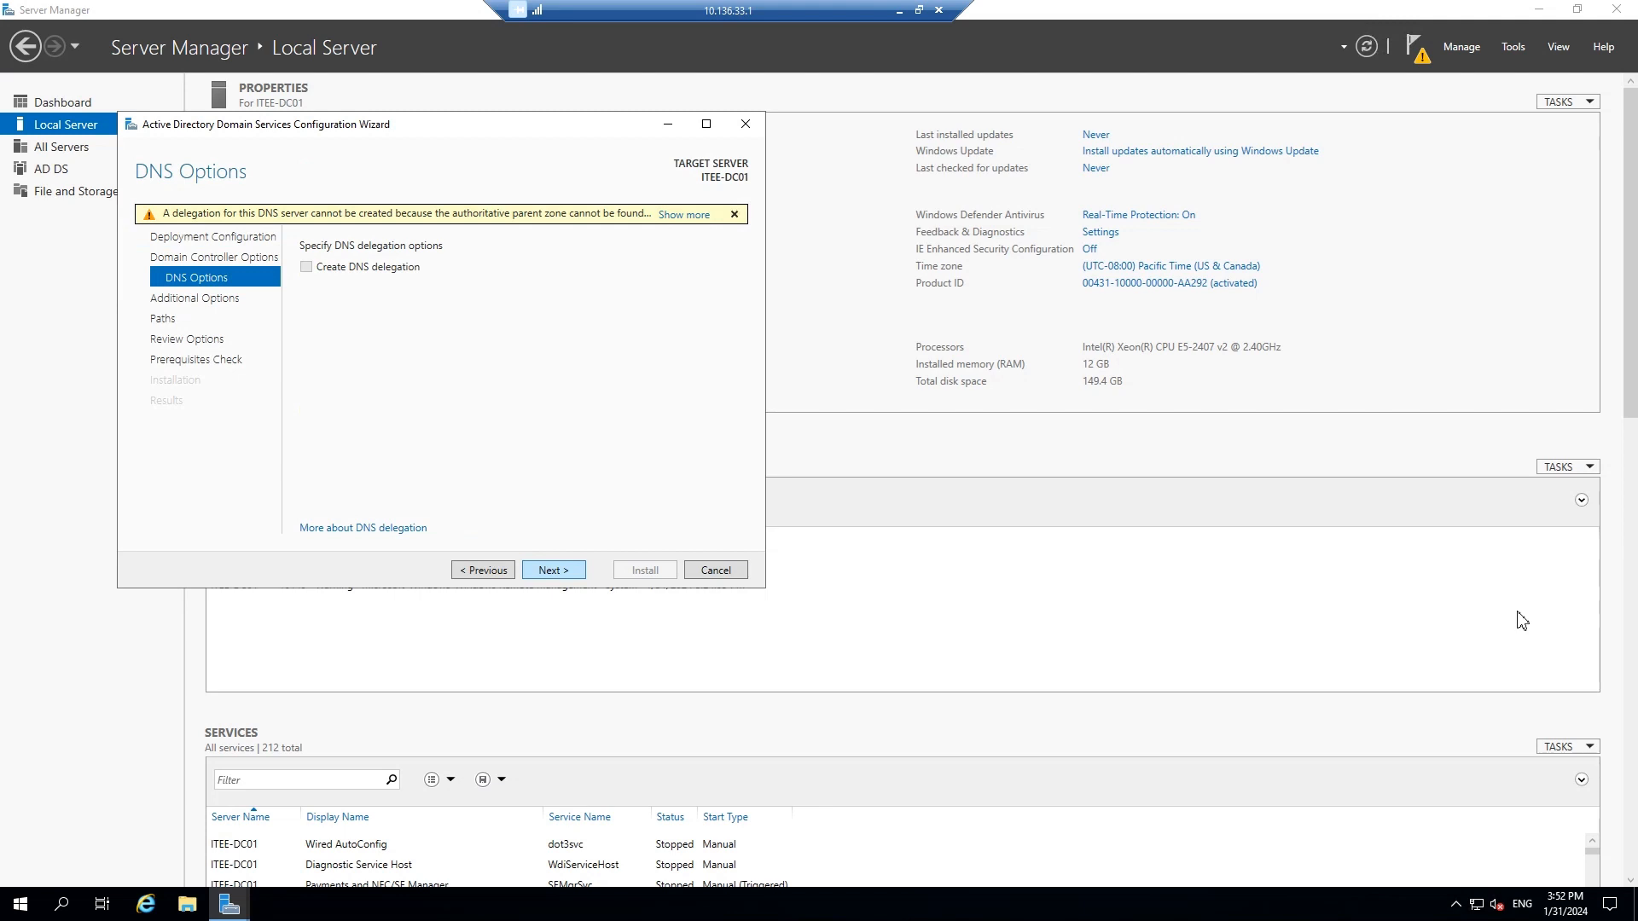
Skip DNS delegation and accept the default NetBIOS name and NTDS/SYSVOL folder paths
{"action": "key", "text": "Return"}
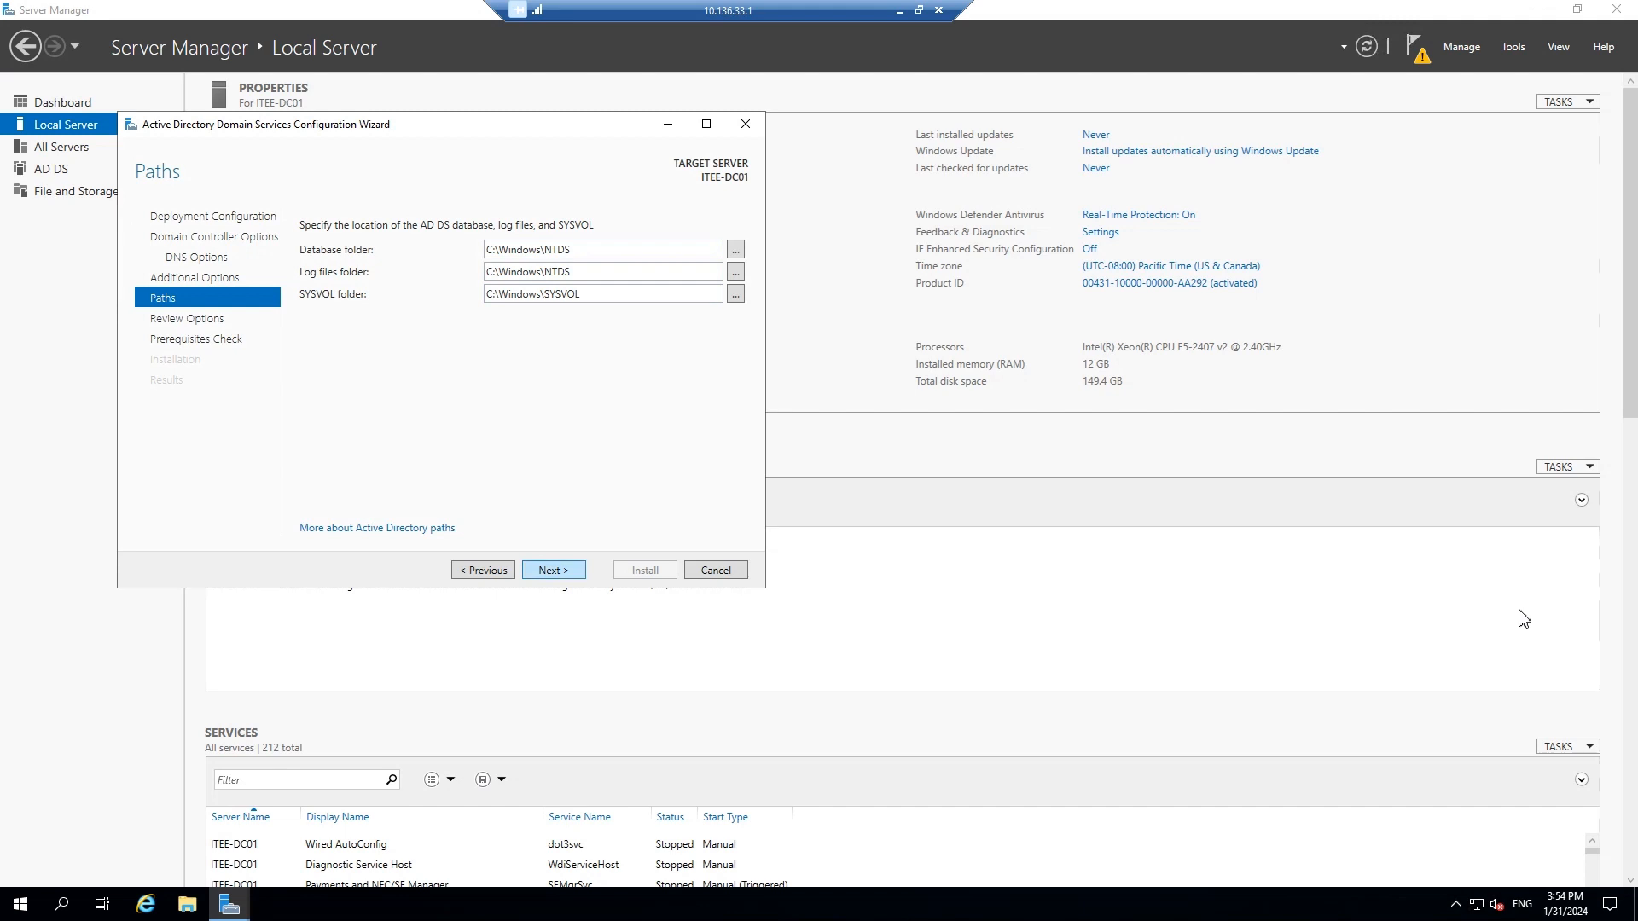
{"action": "key", "text": "Return"}
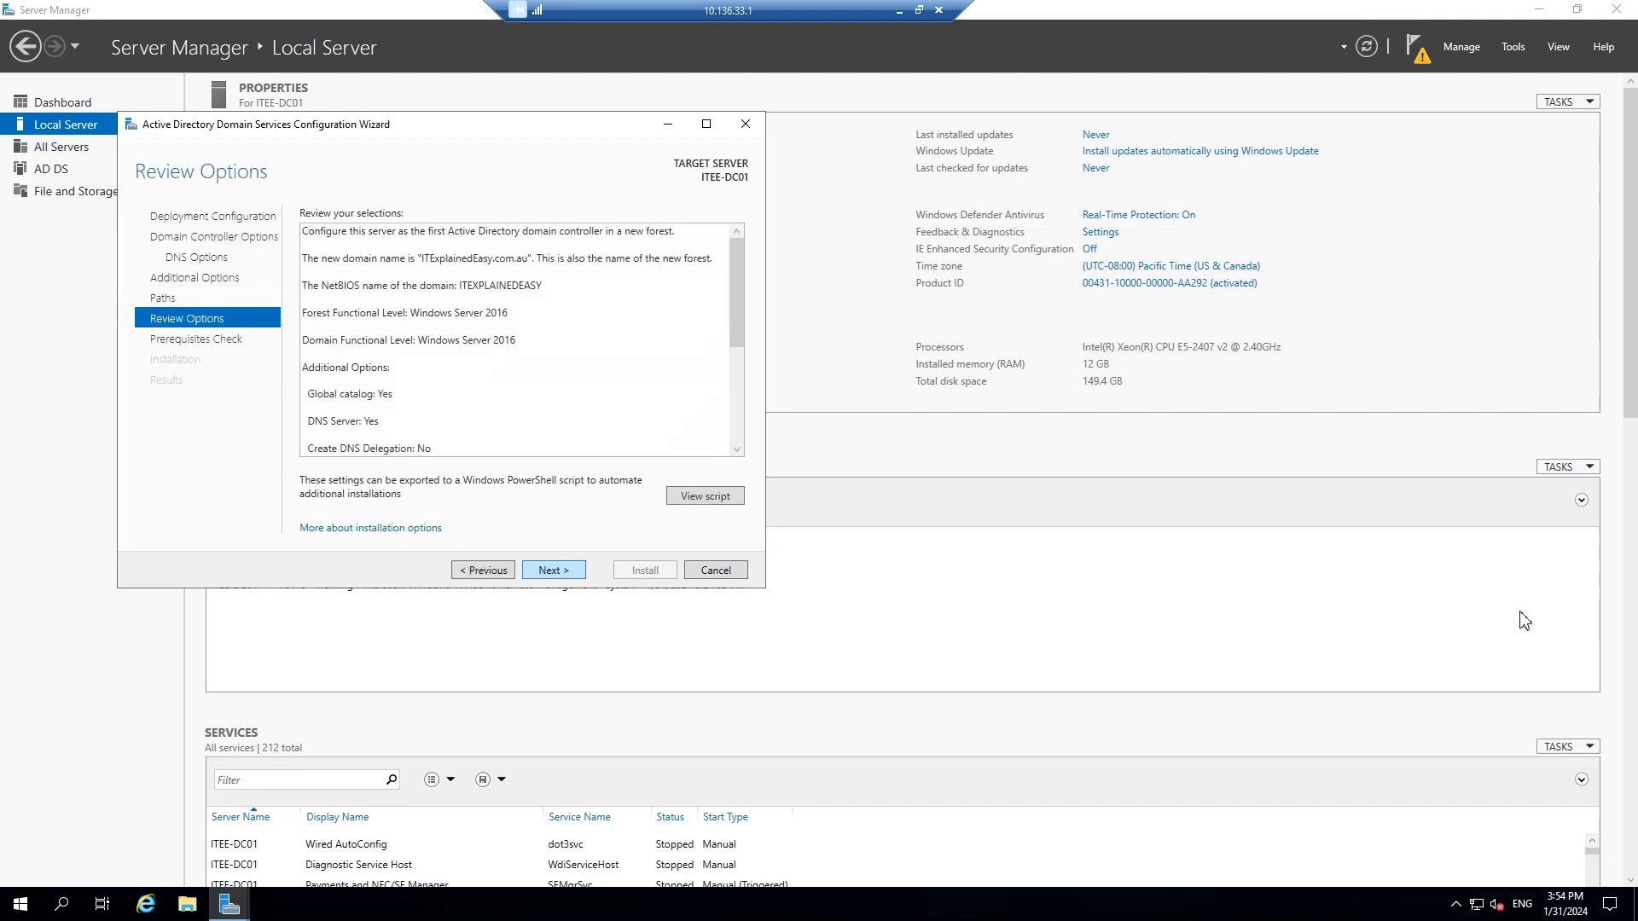
Continue from Review Options to run the prerequisites check
{"action": "key", "text": "Return"}
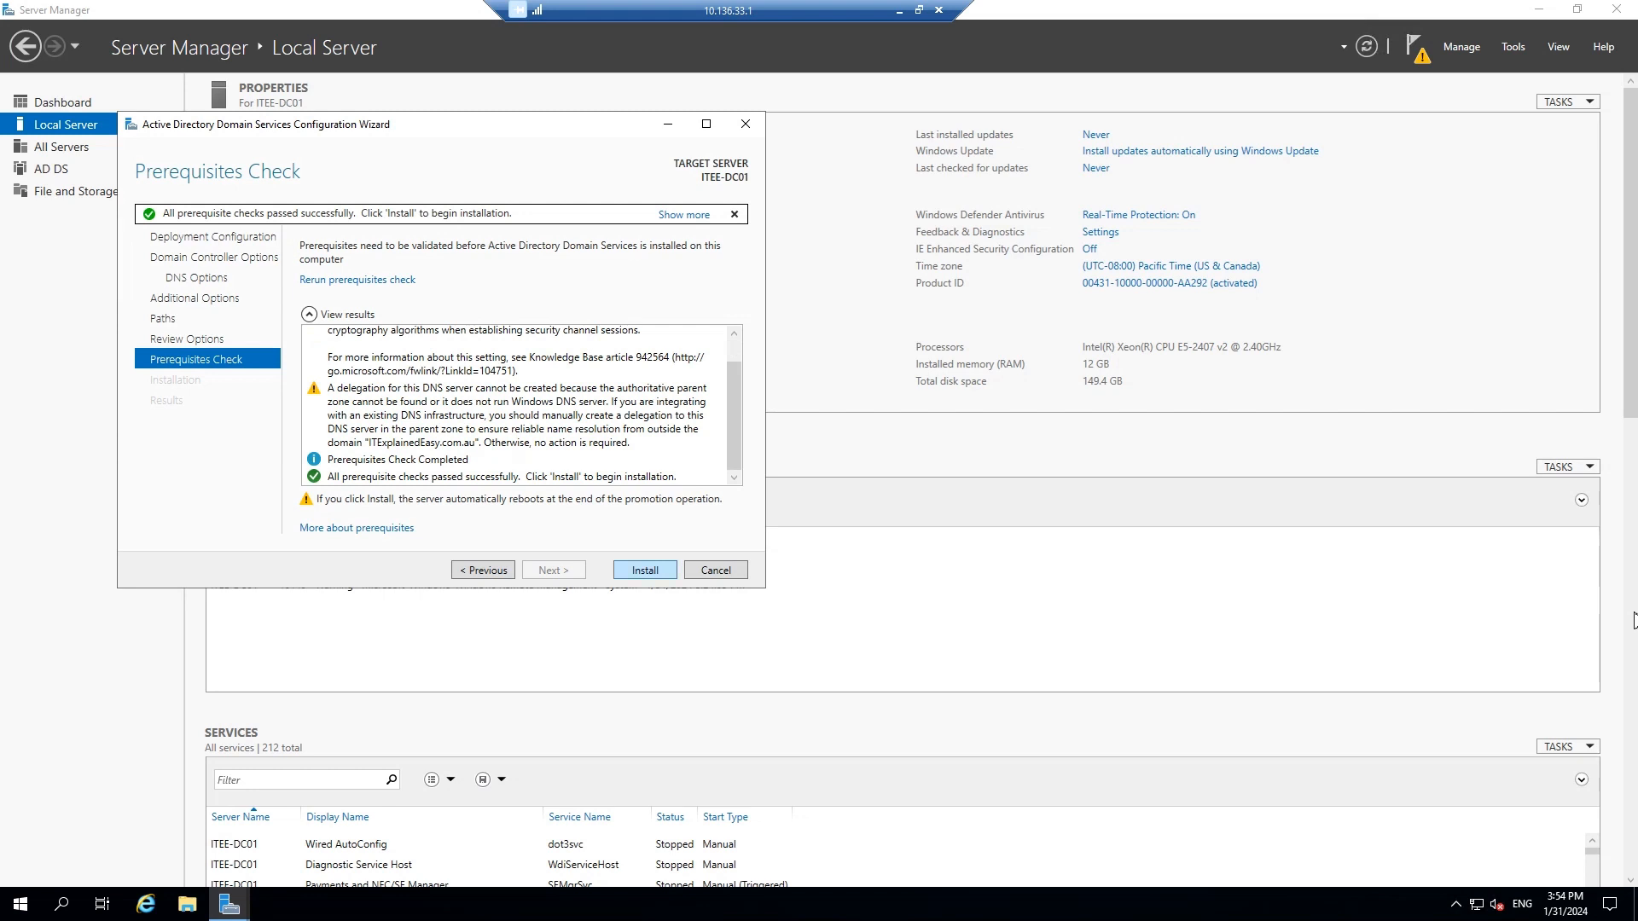
Start the AD DS installation once the prerequisite checks pass
{"action": "key", "text": "Return"}
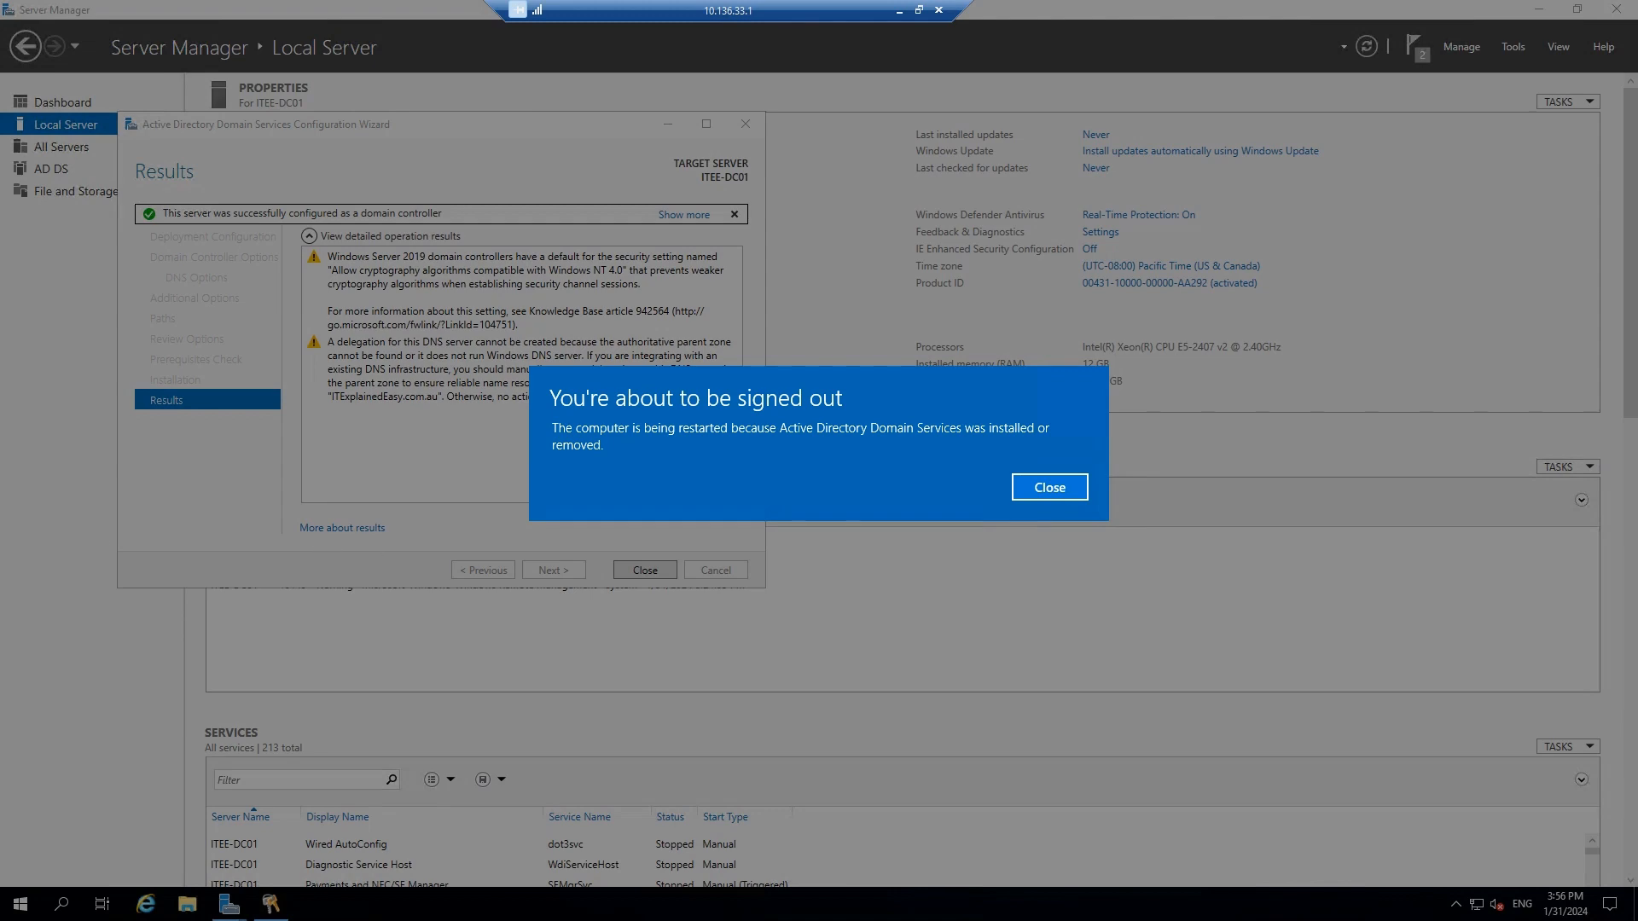
Dismiss the sign-out notice so the server restarts as a domain controller
{"action": "left_click", "coordinate": [1050, 487]}
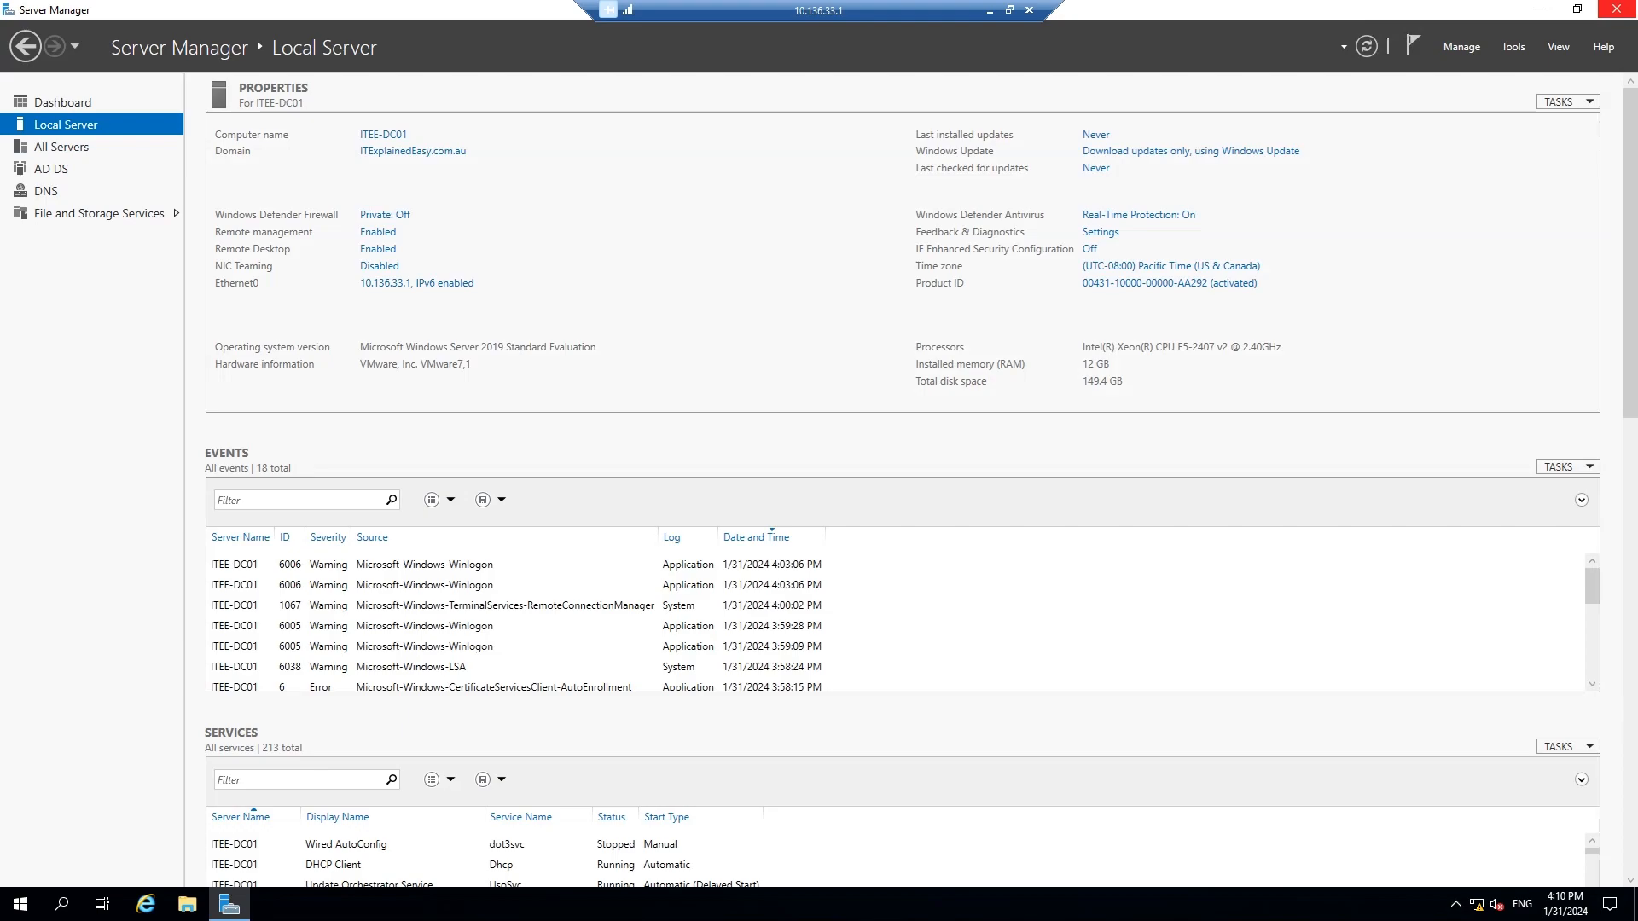
Close Server Manager and launch dsa.msc, maximizing Active Directory Users and Computers
{"action": "left_click", "coordinate": [1619, 9]}
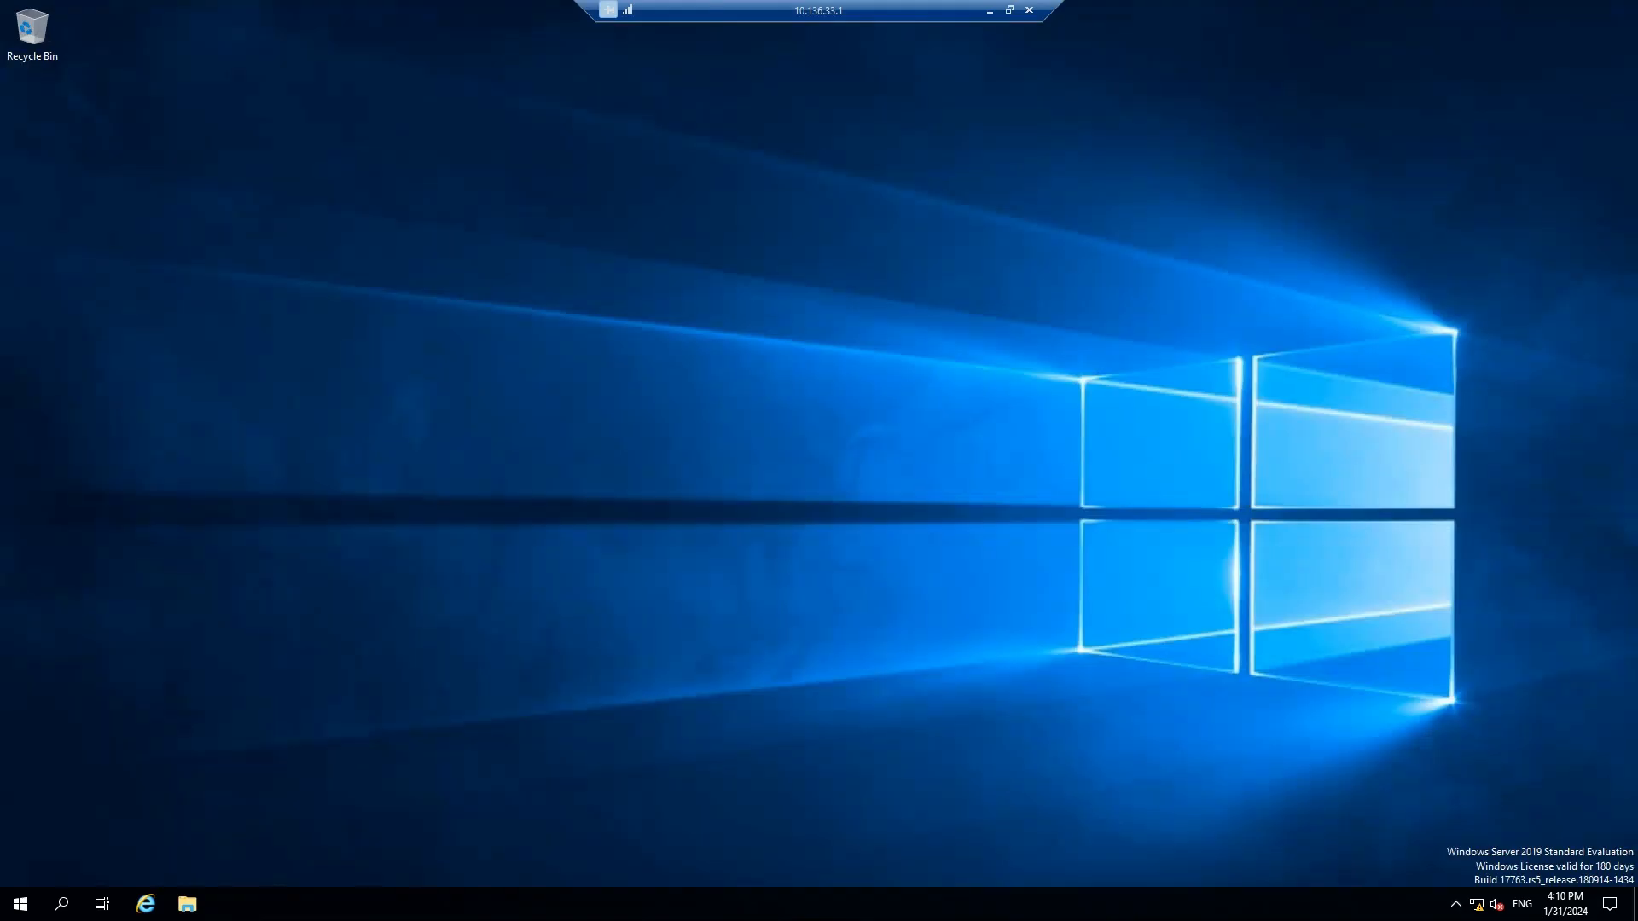
{"action": "key", "text": "super+r"}
{"action": "type", "text": "dsa.ms"}
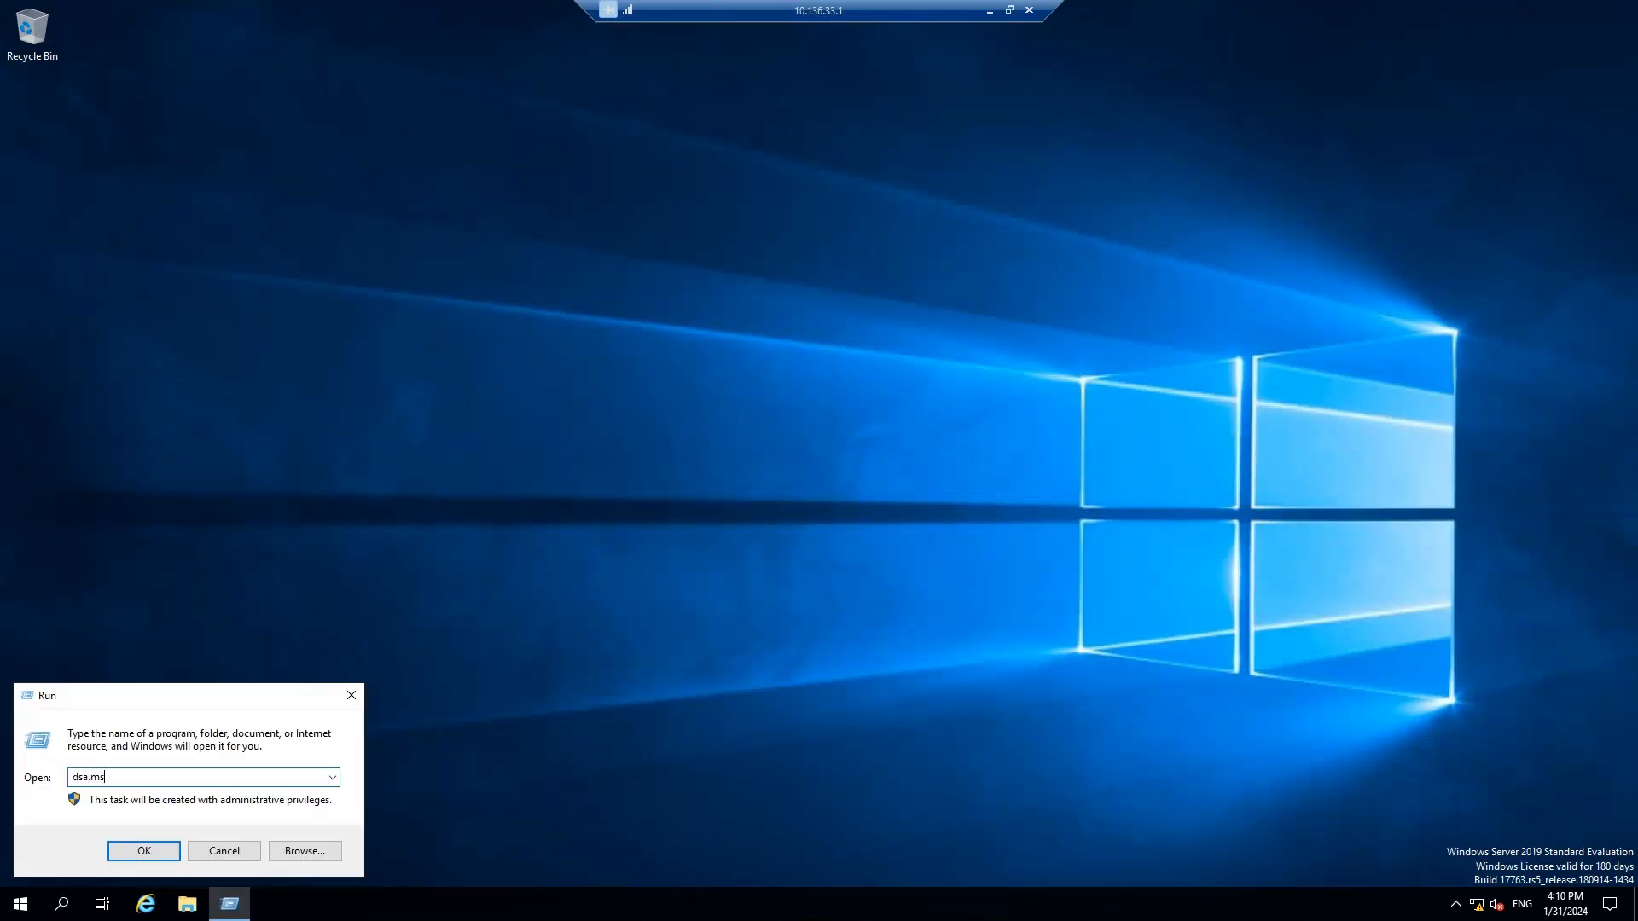
{"action": "key", "text": "Return"}
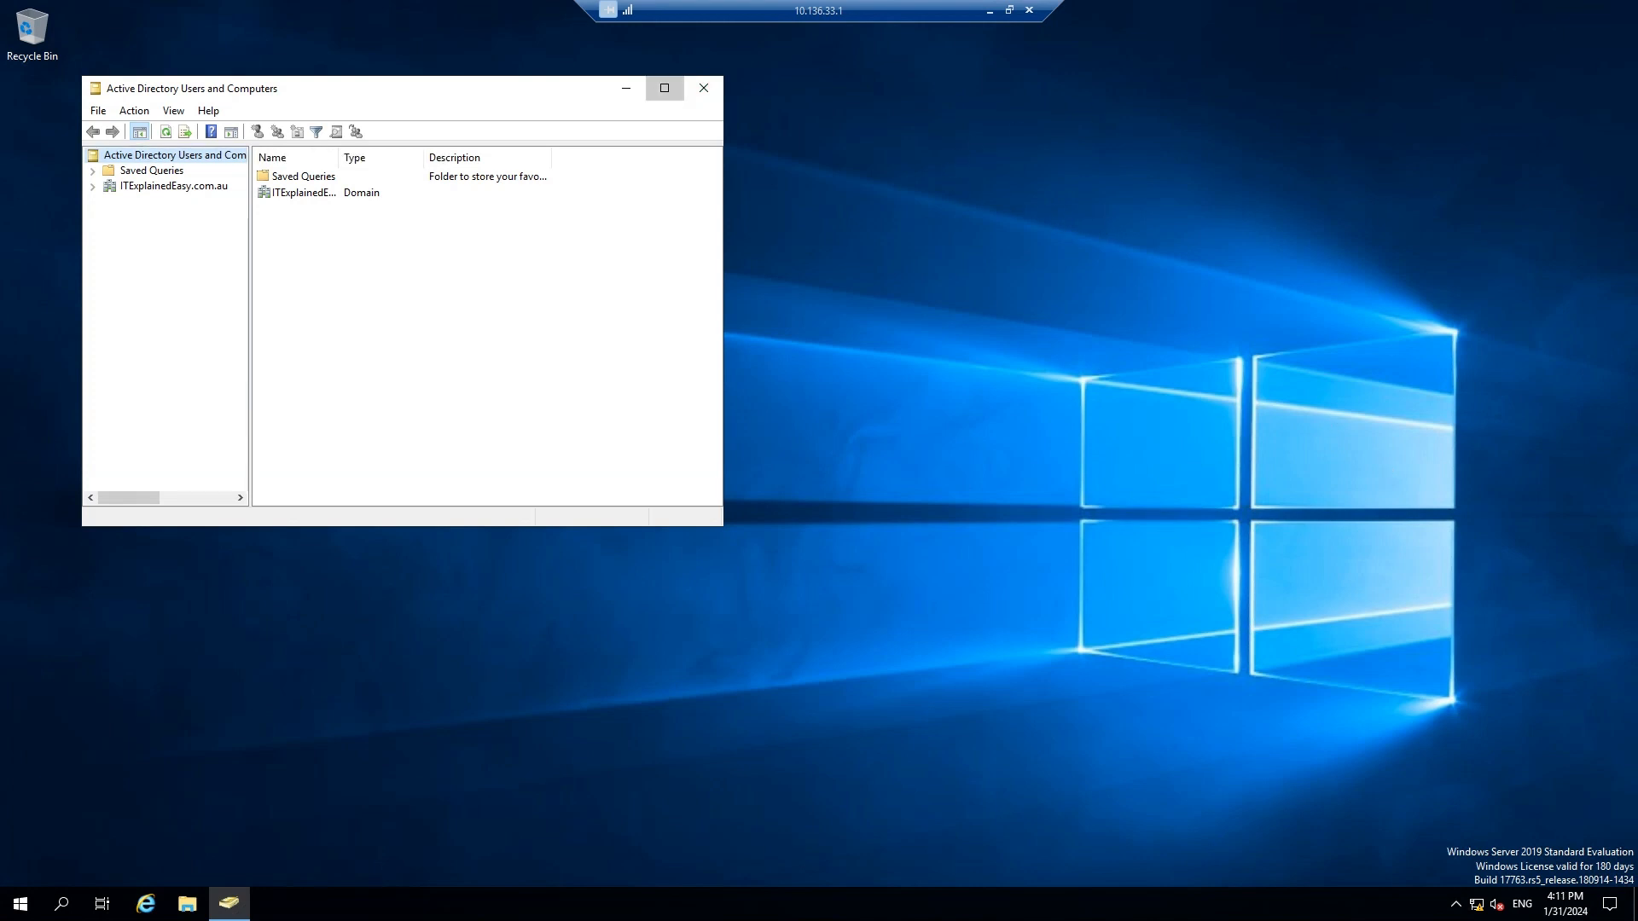
{"action": "left_click", "coordinate": [665, 88]}
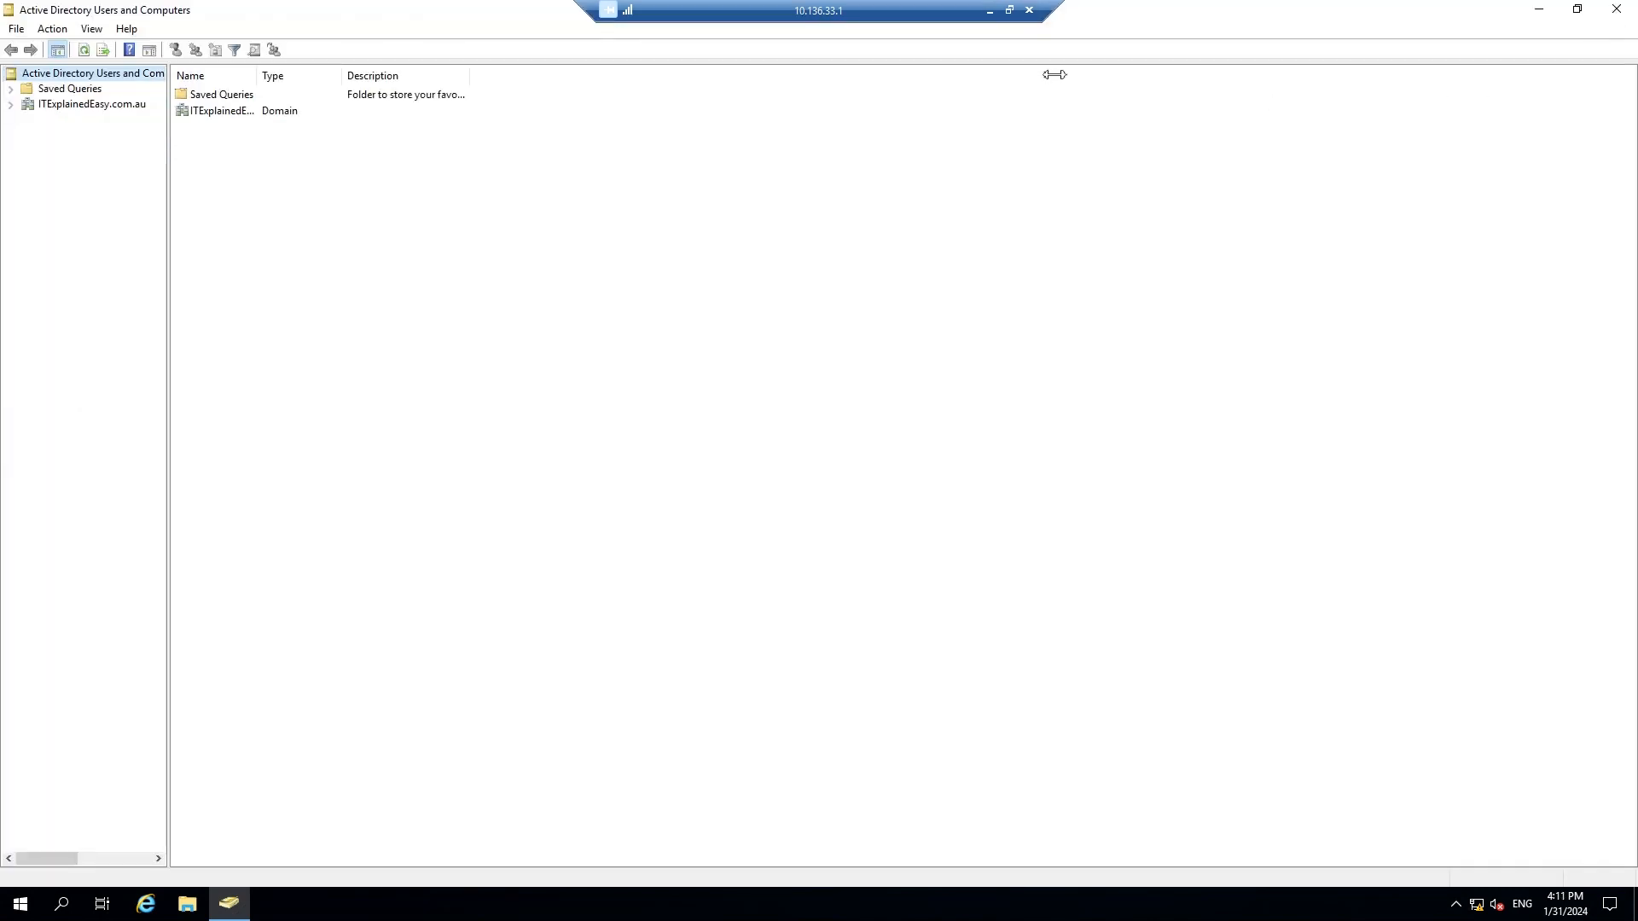